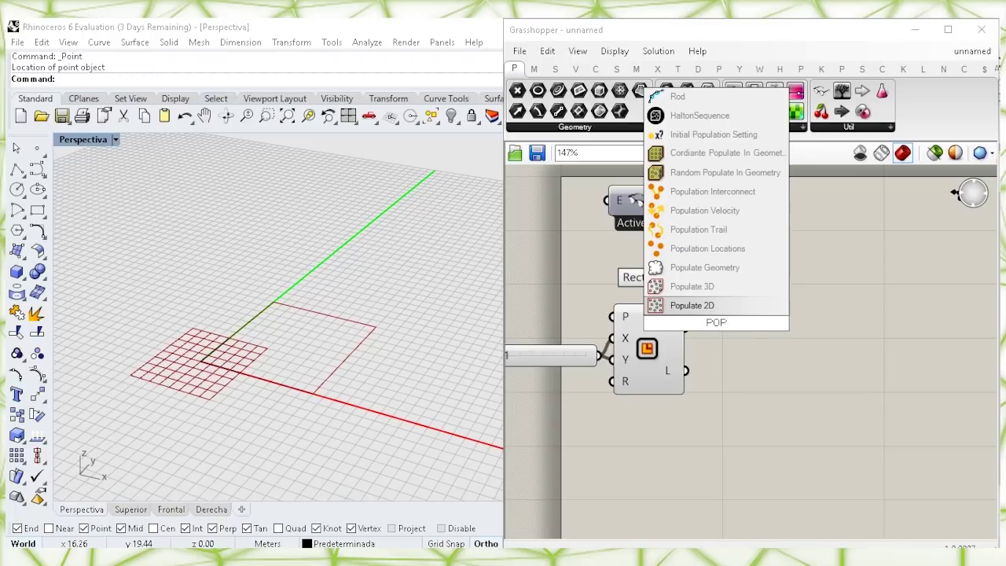
# Add a Populate 2D component beside Rectangle and connect the Rectangle output to its region input
pyautogui.click(717, 307)
pyautogui.click(751, 357)
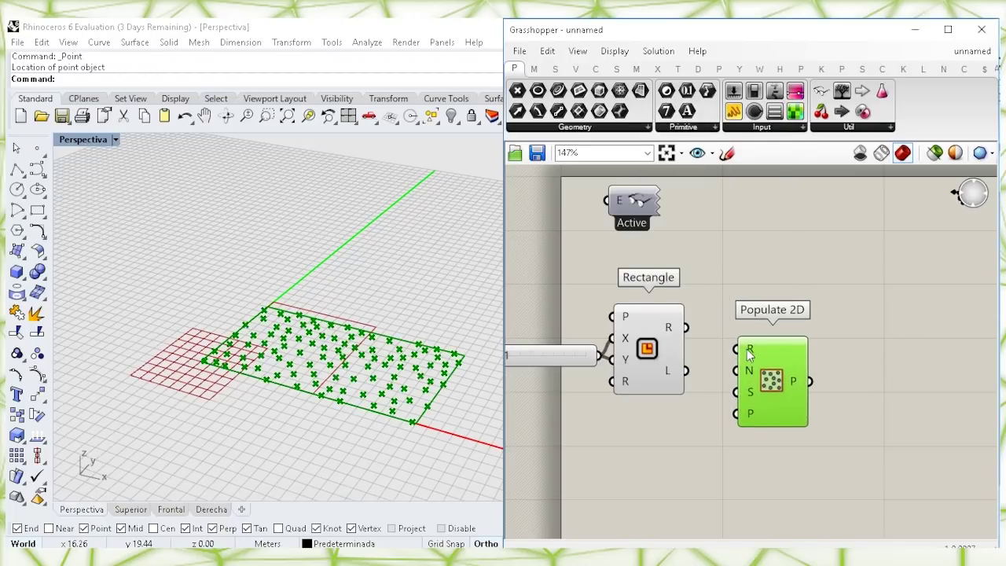
pyautogui.moveTo(670, 330); pyautogui.dragTo(767, 350)
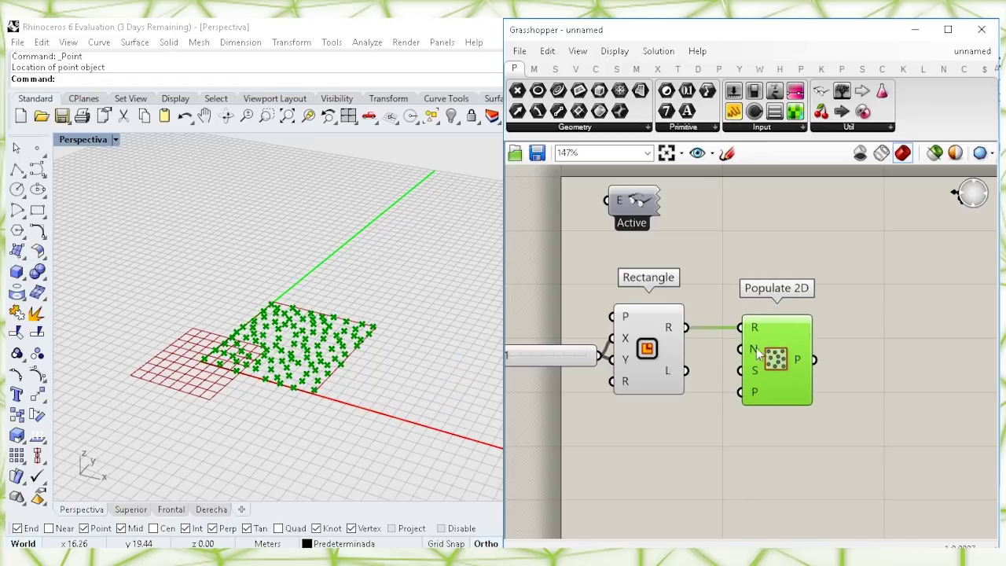
# Add a number slider set to 7 and connect it to the count input of Populate 2D
pyautogui.doubleClick(646, 420)
pyautogui.write('7')
pyautogui.press('Return')
pyautogui.moveTo(649, 426); pyautogui.dragTo(602, 417)
pyautogui.moveTo(741, 349); pyautogui.dragTo(688, 411)
pyautogui.click(777, 363)
pyautogui.click(845, 347)
# Add a Circle component and connect the Populate 2D points to its plane input
pyautogui.doubleClick(834, 328)
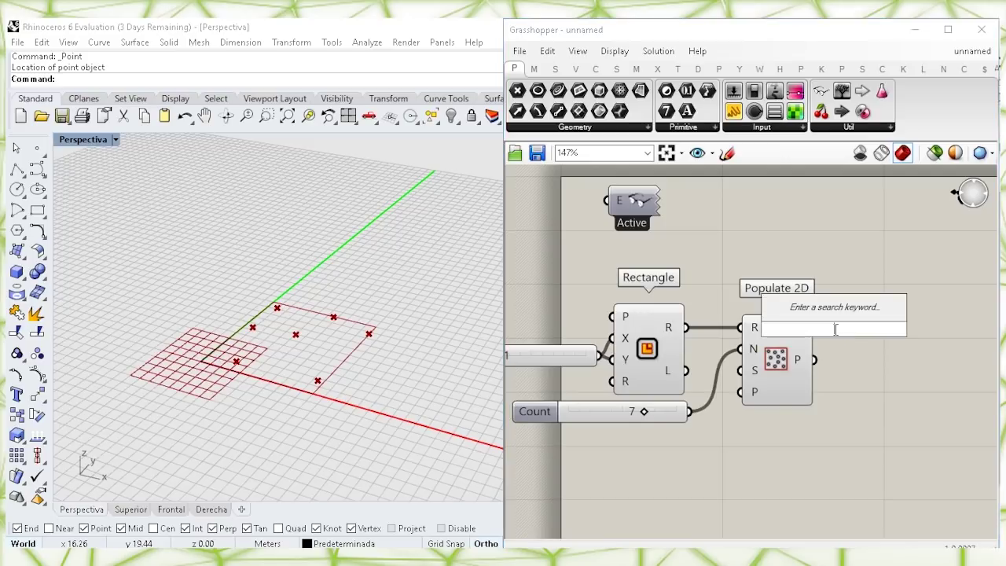
pyautogui.write('Cl')
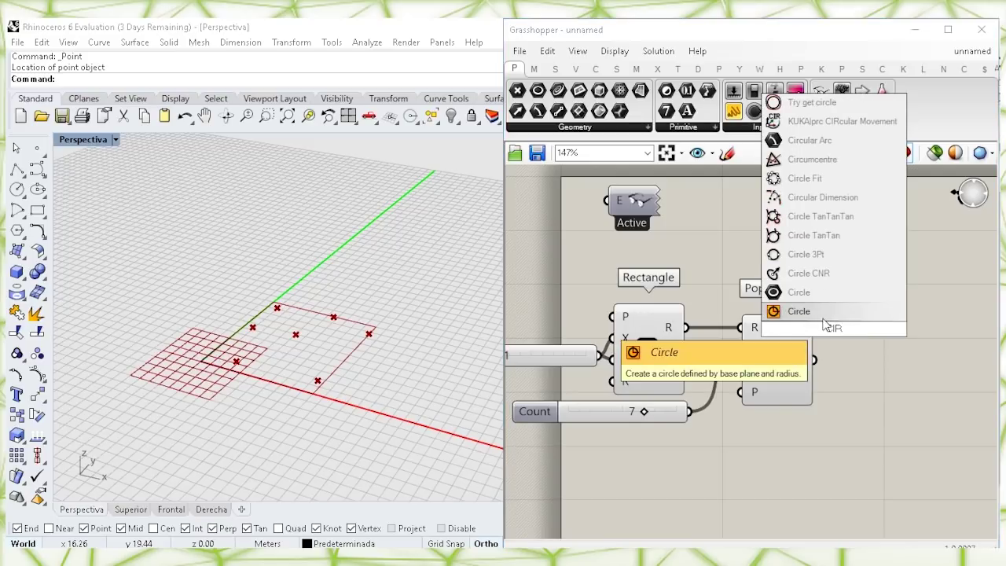
pyautogui.click(822, 315)
pyautogui.moveTo(827, 337); pyautogui.dragTo(901, 346)
pyautogui.click(802, 361)
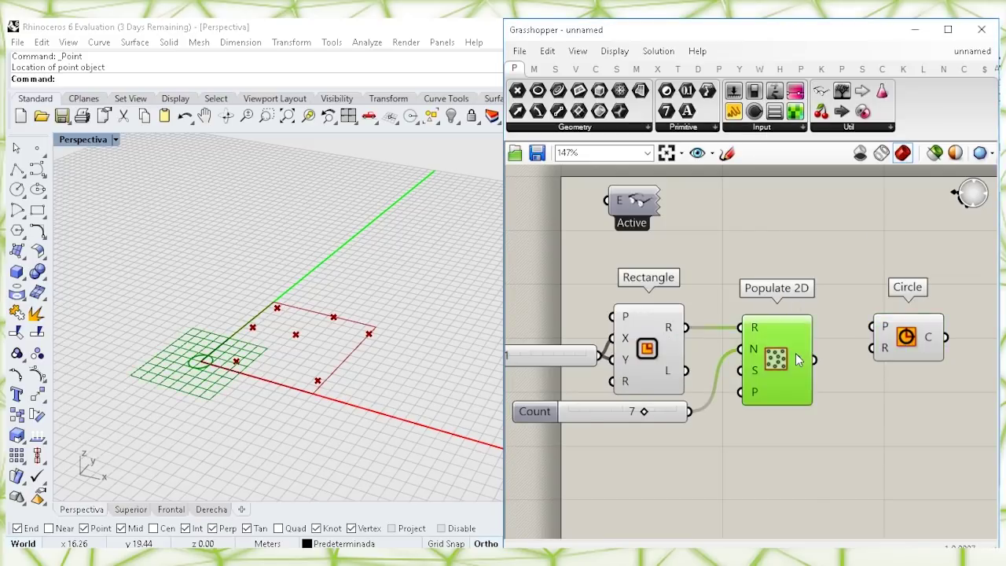
pyautogui.moveTo(815, 359); pyautogui.dragTo(910, 368)
pyautogui.click(885, 391)
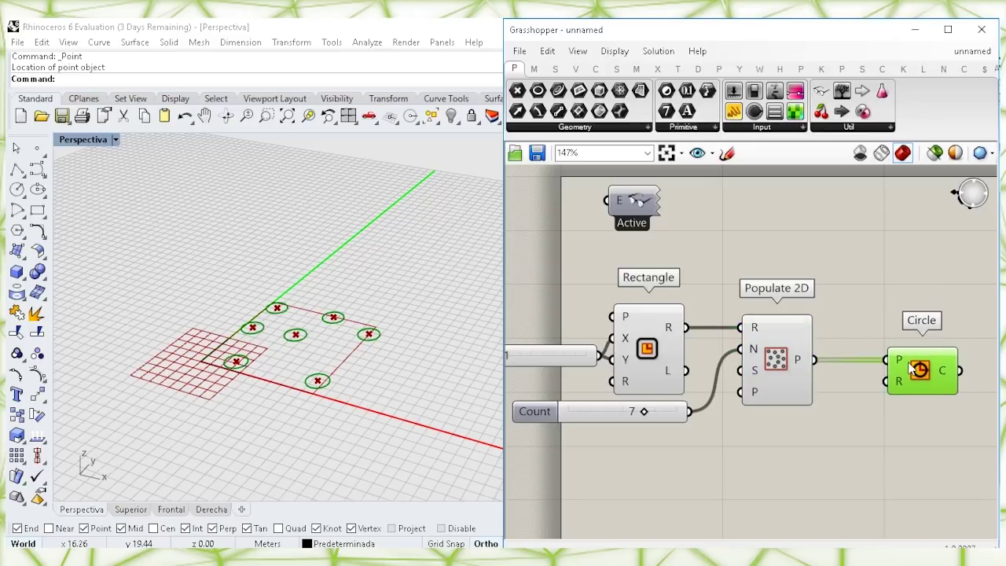
pyautogui.click(851, 270)
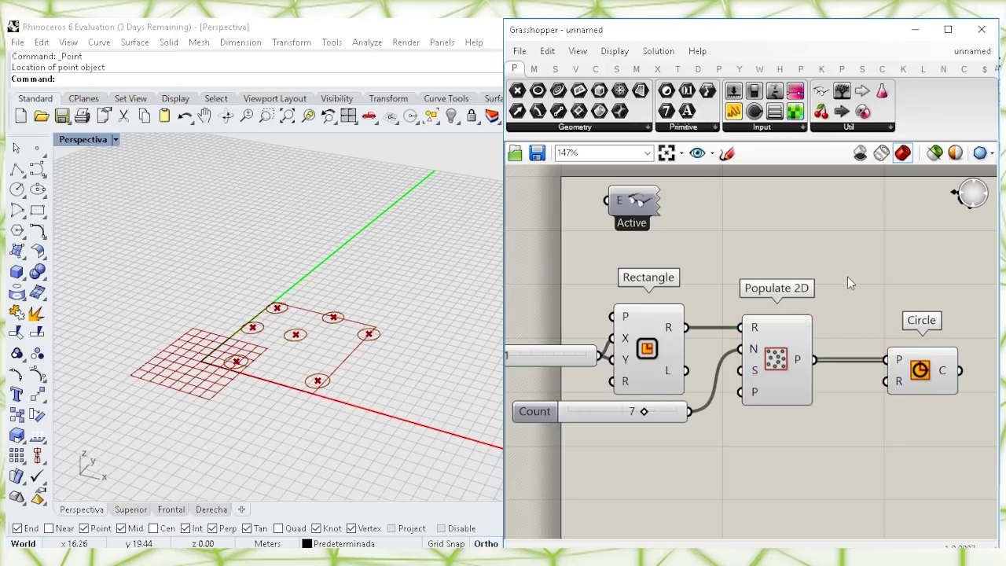
# Add a Random component above Populate 2D and connect its output to the Circle's radius input
pyautogui.moveTo(848, 277); pyautogui.dragTo(825, 262, button='right')
pyautogui.doubleClick(766, 225)
pyautogui.write('RN')
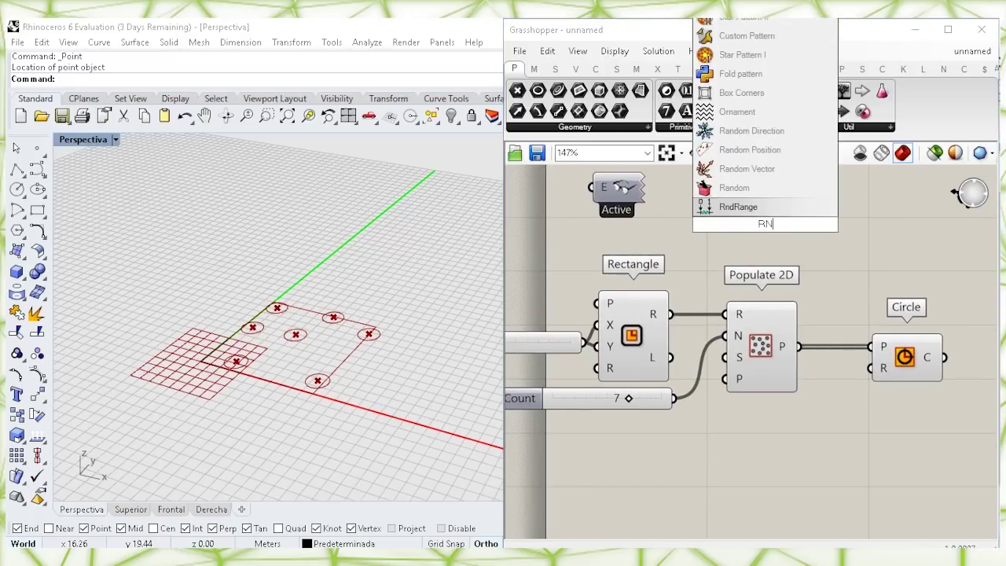
pyautogui.press('BackSpace')
pyautogui.write('AN')
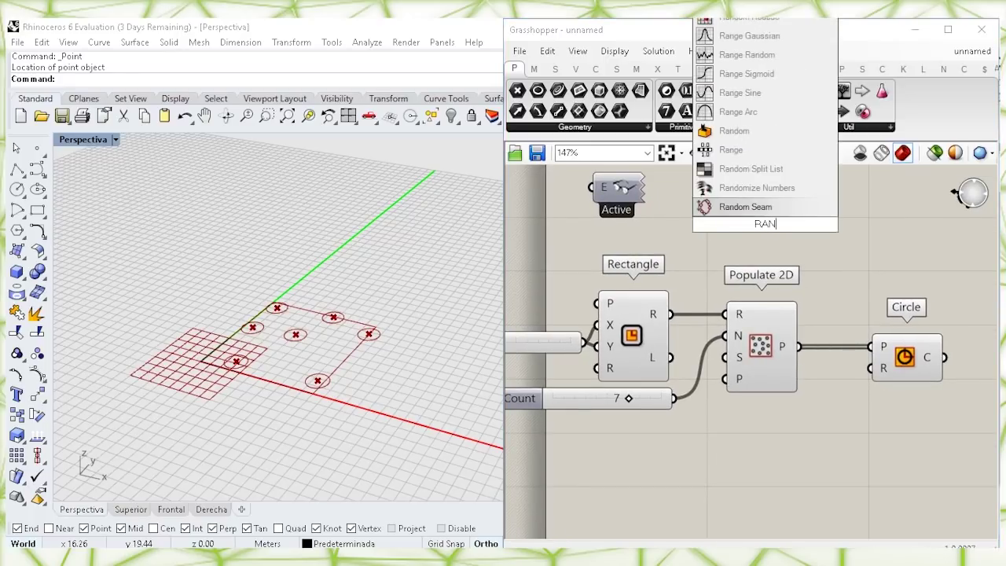
pyautogui.click(756, 139)
pyautogui.click(764, 233)
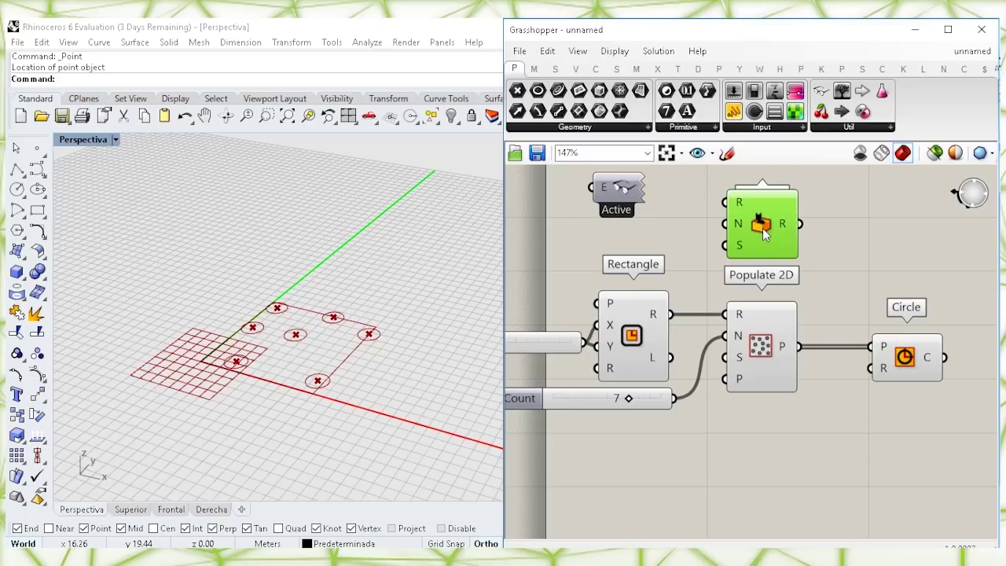
pyautogui.moveTo(799, 224); pyautogui.dragTo(871, 349)
# Add a List Length component, make room by moving Circle, and feed the Populate 2D points into it
pyautogui.moveTo(773, 284); pyautogui.dragTo(815, 384, button='right')
pyautogui.moveTo(781, 313)
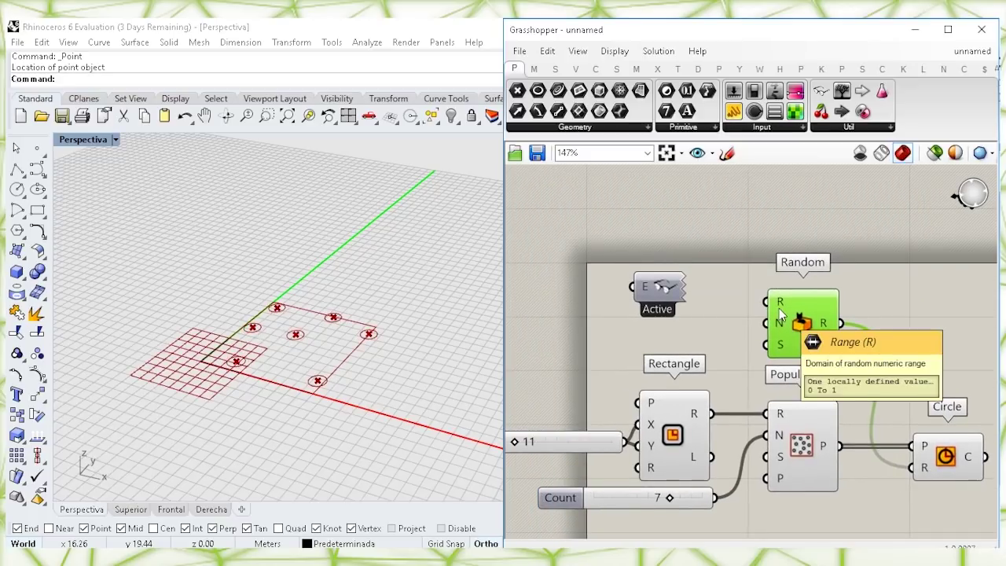
pyautogui.doubleClick(717, 339)
pyautogui.write('LIS')
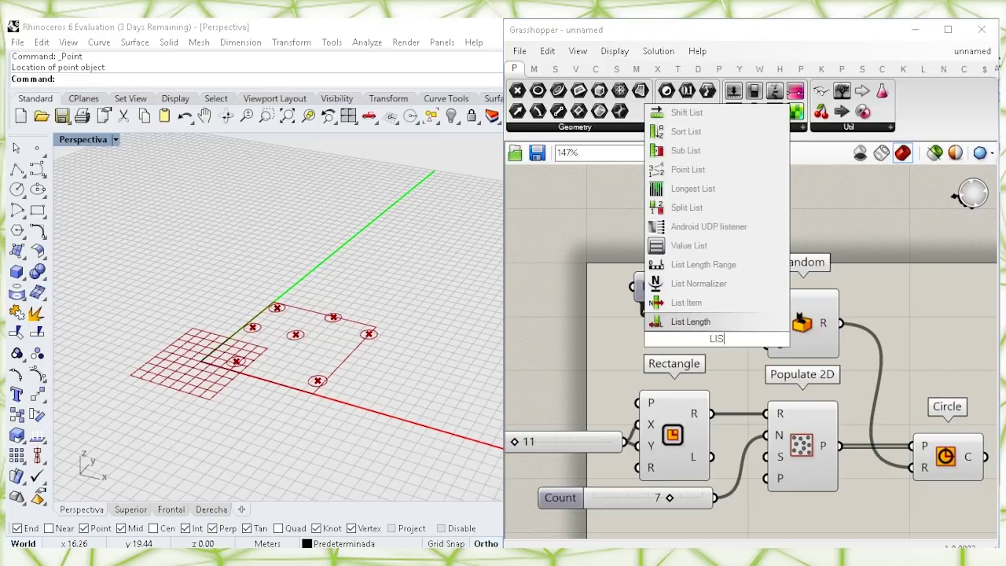
pyautogui.press('Return')
pyautogui.moveTo(719, 336); pyautogui.dragTo(896, 350)
pyautogui.moveTo(864, 382); pyautogui.dragTo(729, 338, button='right')
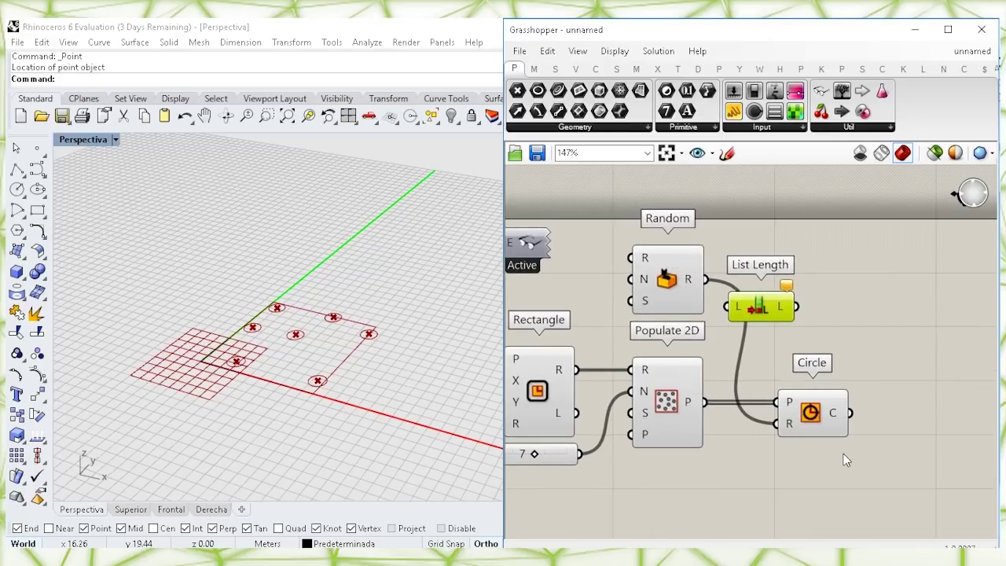
pyautogui.moveTo(825, 424); pyautogui.dragTo(914, 424)
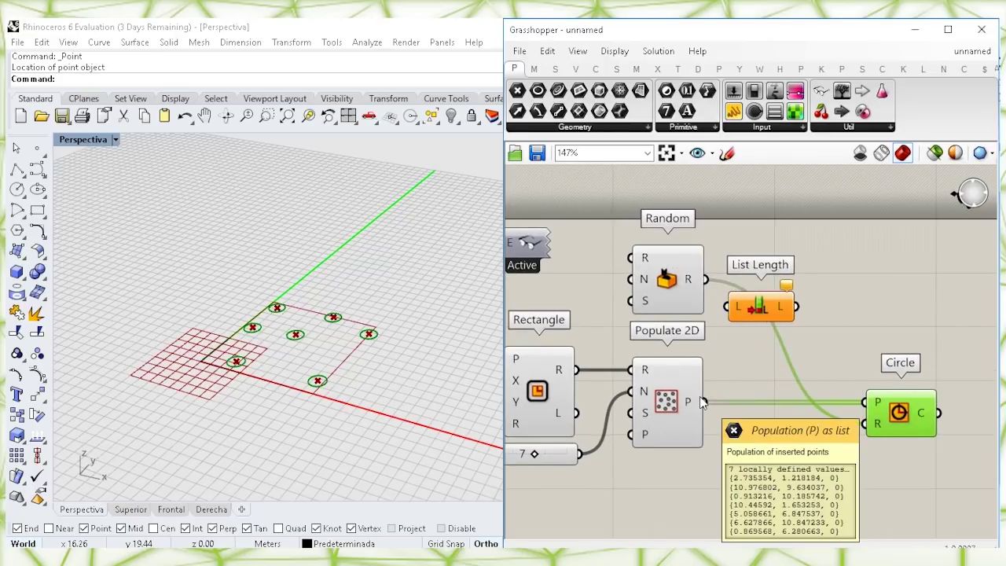
pyautogui.moveTo(708, 403); pyautogui.dragTo(727, 307)
# Place Random after List Length, shift Circle outward, and connect the List Length output to Random's R input
pyautogui.moveTo(667, 281); pyautogui.dragTo(847, 293)
pyautogui.moveTo(900, 417); pyautogui.dragTo(929, 414)
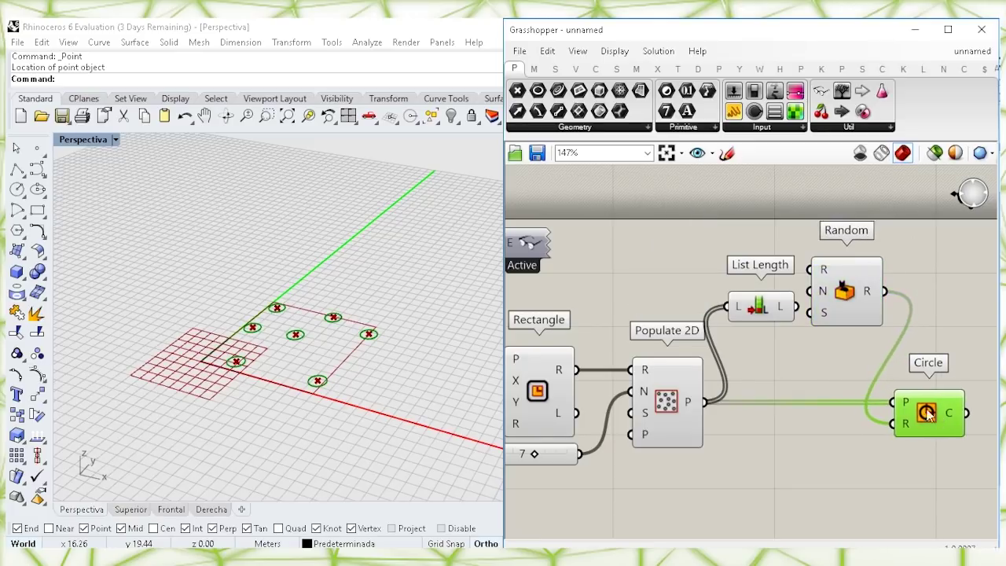
pyautogui.moveTo(810, 291); pyautogui.dragTo(778, 271)
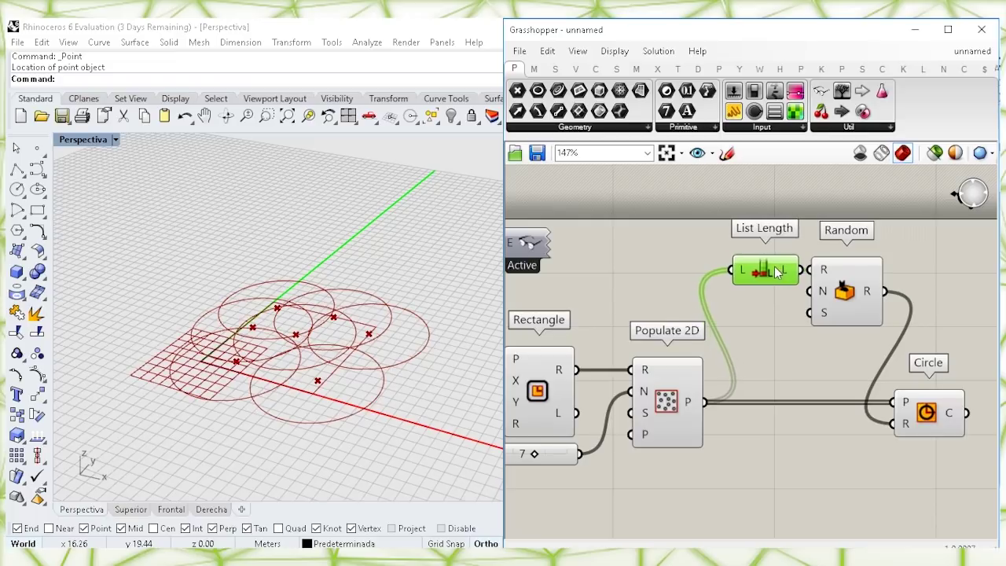
# Add a Construct Domain component above Populate 2D and connect its output to Random's N input
pyautogui.moveTo(823, 293)
pyautogui.moveTo(655, 259); pyautogui.dragTo(691, 253, button='right')
pyautogui.doubleClick(674, 252)
pyautogui.write('CONSTR')
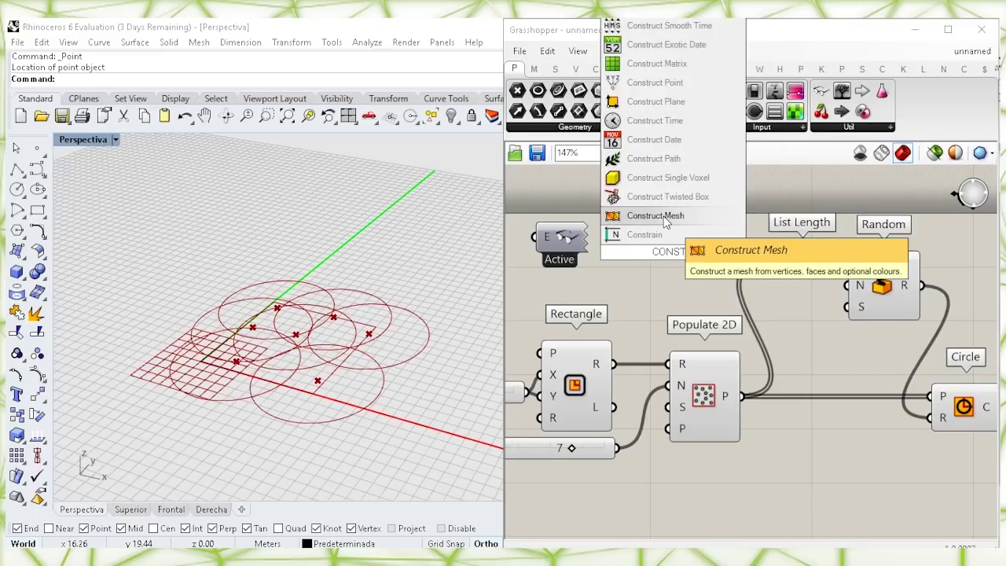
pyautogui.write('U')
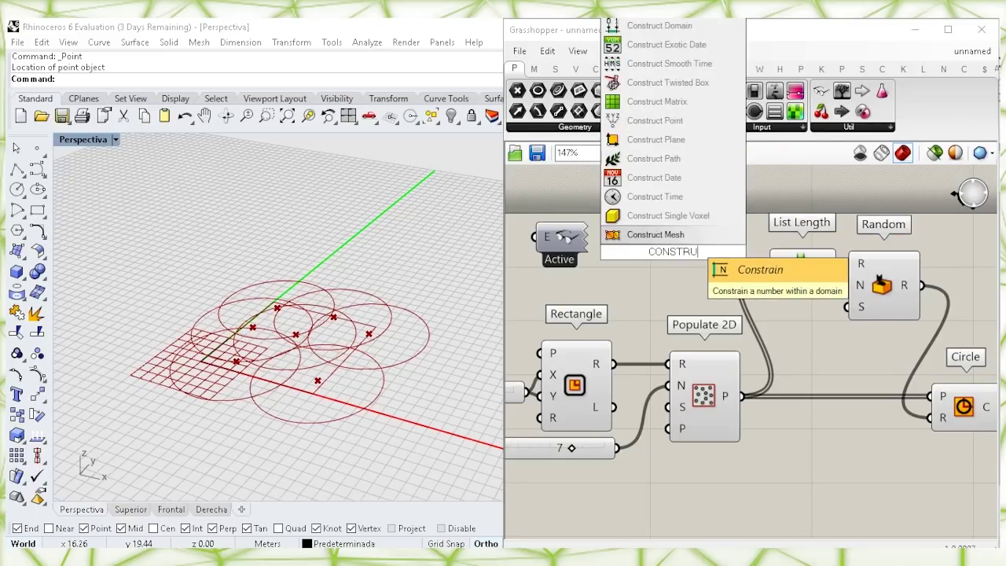
pyautogui.click(664, 29)
pyautogui.moveTo(670, 252); pyautogui.dragTo(681, 284)
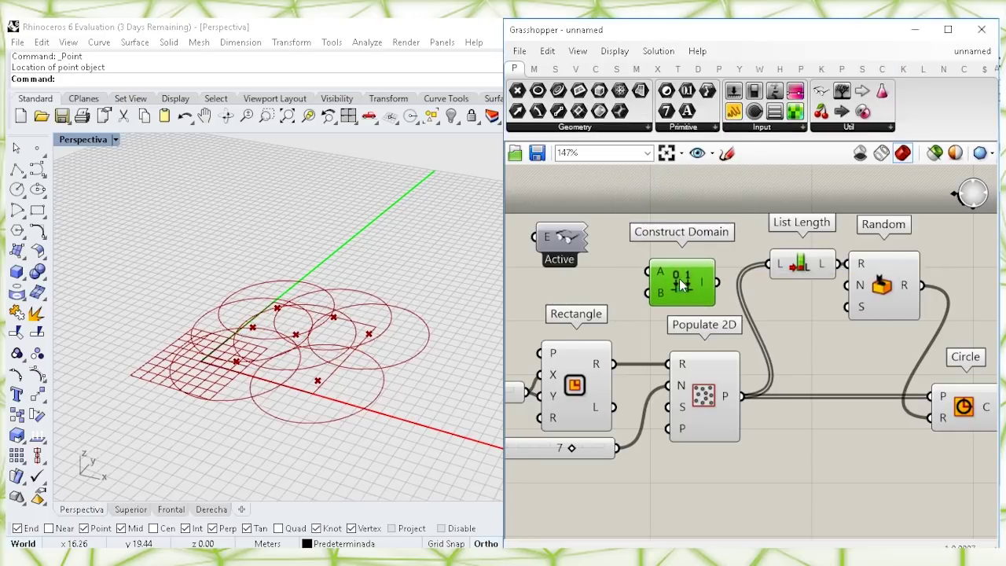
pyautogui.moveTo(852, 287); pyautogui.dragTo(710, 297)
# Add a number slider set to 0.88 and connect it to the A input of Construct Domain
pyautogui.click(637, 279)
pyautogui.doubleClick(636, 279)
pyautogui.write('0.88')
pyautogui.press('Return')
pyautogui.moveTo(637, 279); pyautogui.dragTo(560, 285)
pyautogui.moveTo(649, 278); pyautogui.dragTo(603, 280)
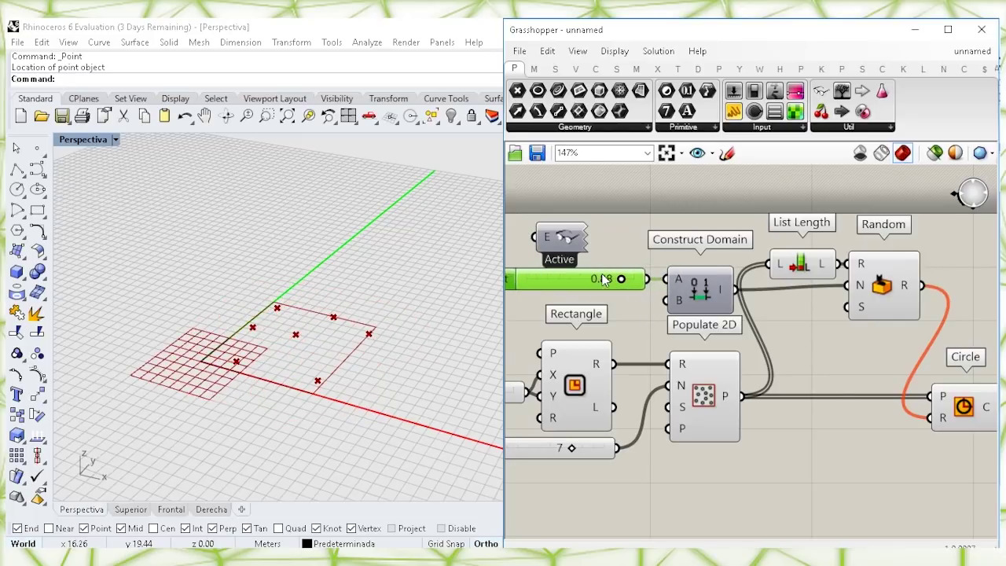
# Add a number slider set to 2.91 and connect it to the B input of Construct Domain
pyautogui.doubleClick(641, 309)
pyautogui.write('2.9')
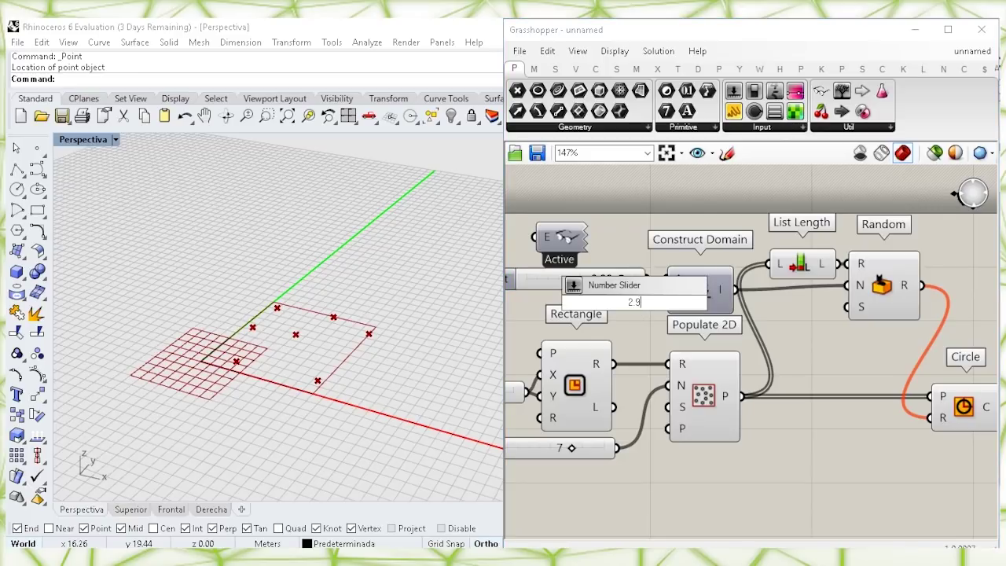
pyautogui.write('1')
pyautogui.press('Return')
pyautogui.moveTo(576, 307); pyautogui.dragTo(532, 308)
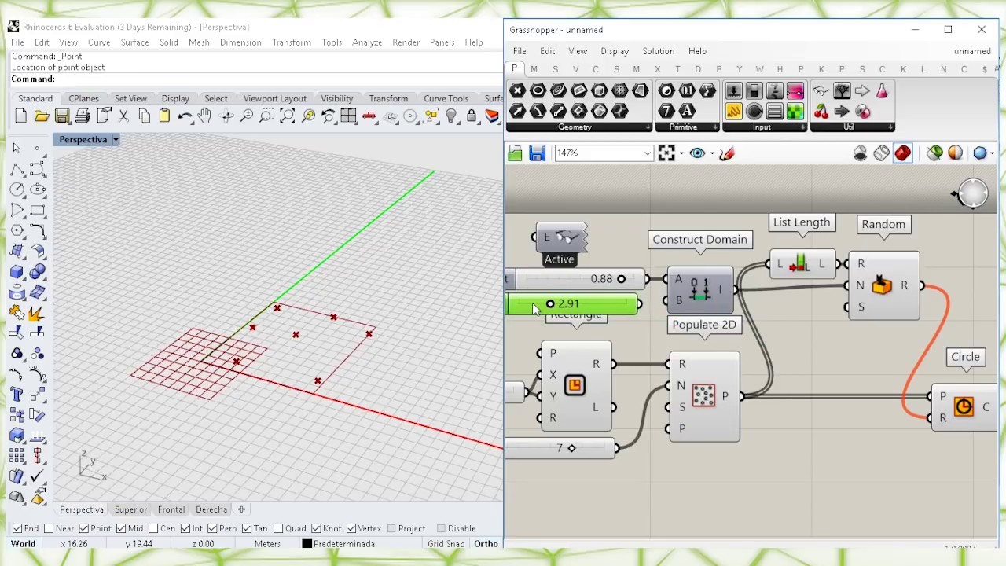
pyautogui.moveTo(663, 305); pyautogui.dragTo(591, 309)
pyautogui.click(641, 253)
# Tidy the canvas by lowering the Rectangle and Populate 2D group and spacing List Length and Random away from Construct Domain
pyautogui.moveTo(608, 348); pyautogui.dragTo(647, 310, button='right')
pyautogui.moveTo(747, 451); pyautogui.dragTo(539, 315)
pyautogui.moveTo(748, 371); pyautogui.dragTo(750, 389)
pyautogui.click(846, 426)
pyautogui.moveTo(897, 387); pyautogui.dragTo(776, 414, button='right')
pyautogui.moveTo(803, 336); pyautogui.dragTo(743, 259)
pyautogui.click(942, 314)
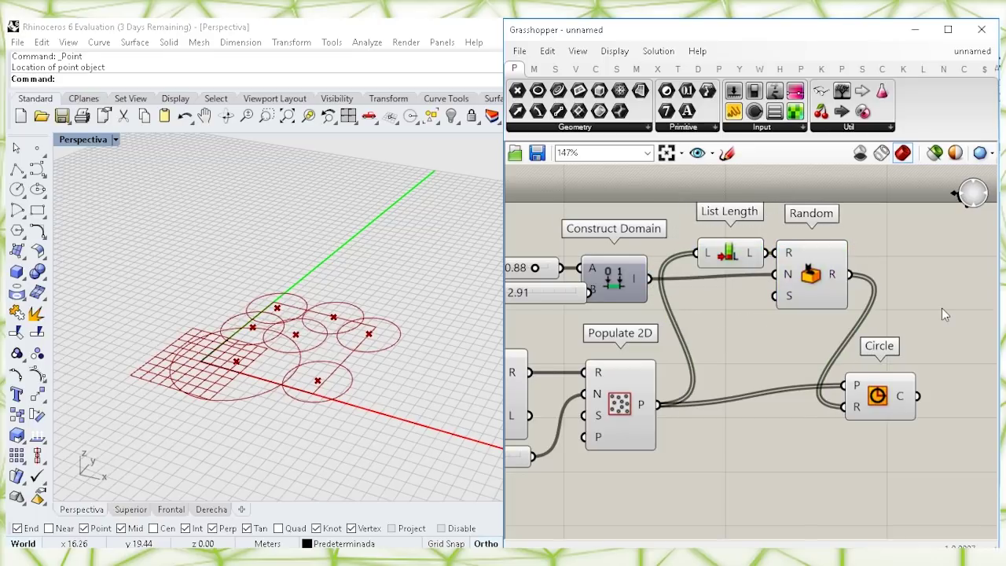
# Add a Region Union component after Circle and connect the circles to its curves input
pyautogui.moveTo(961, 319); pyautogui.dragTo(880, 336, button='right')
pyautogui.doubleClick(873, 337)
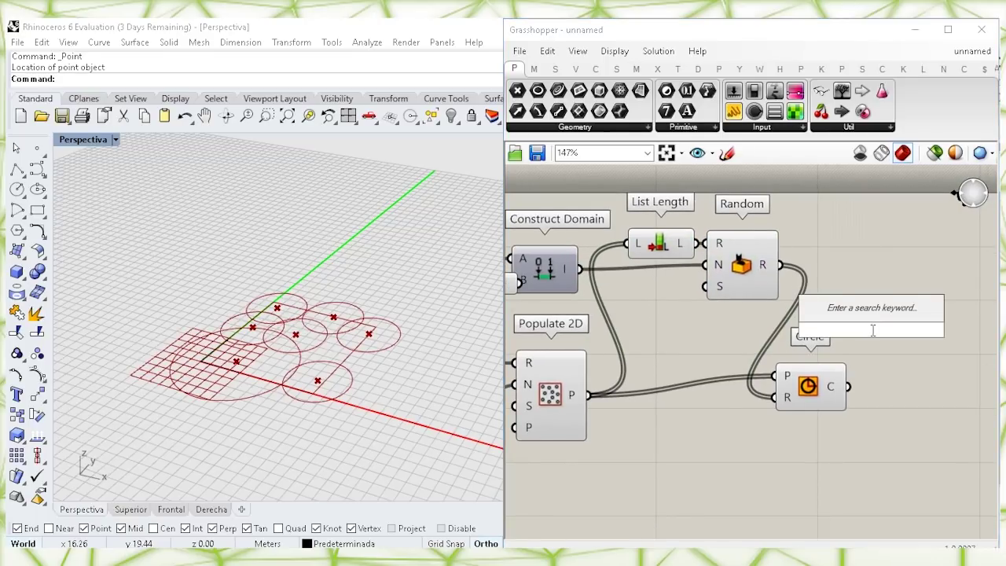
pyautogui.write('REGION')
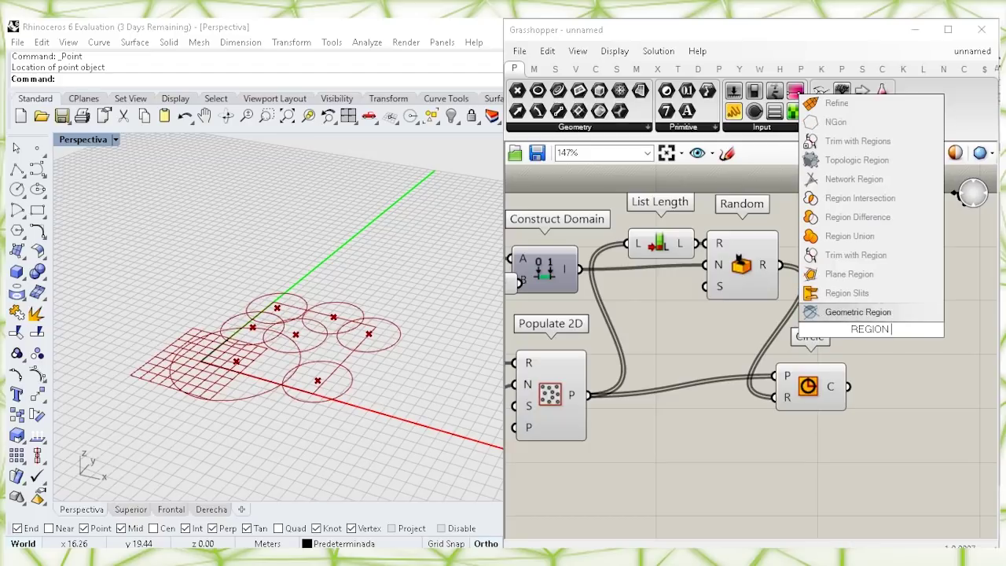
pyautogui.write(' UNI')
pyautogui.press('Return')
pyautogui.moveTo(848, 324); pyautogui.dragTo(886, 405)
# Turn off the preview of the Circle and Populate 2D components
pyautogui.rightClick(815, 388)
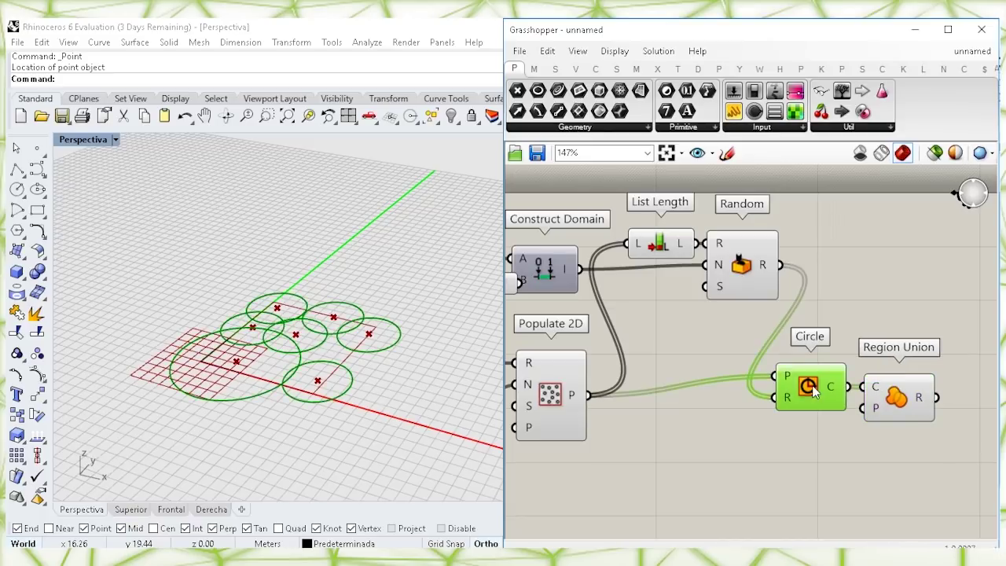
pyautogui.click(841, 414)
pyautogui.click(900, 405)
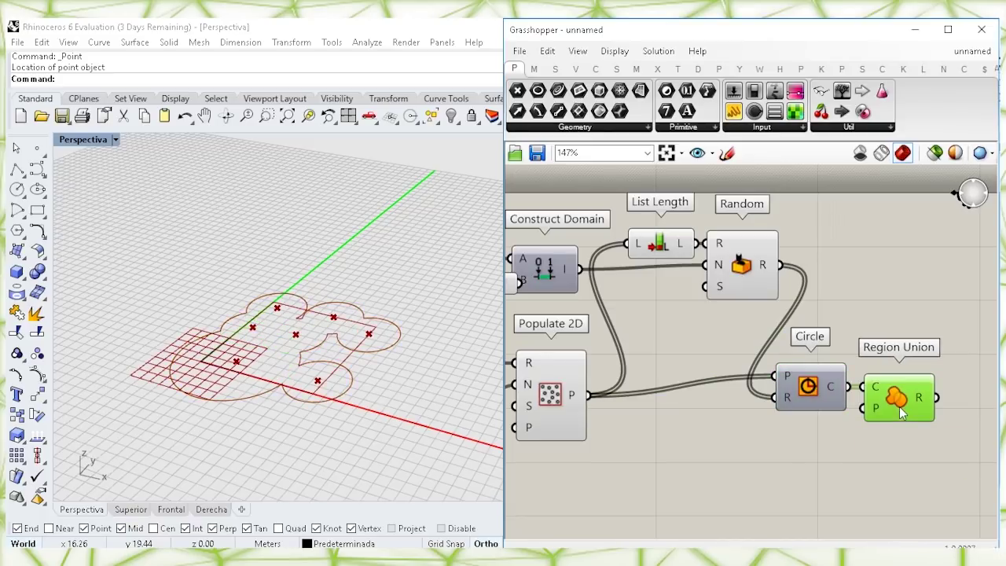
pyautogui.click(553, 393)
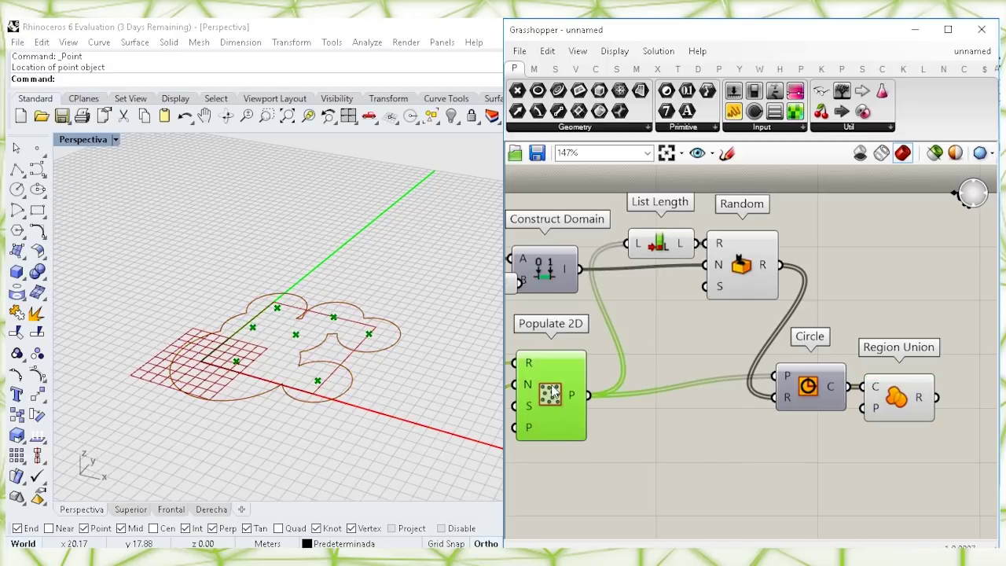
pyautogui.rightClick(553, 393)
pyautogui.click(591, 412)
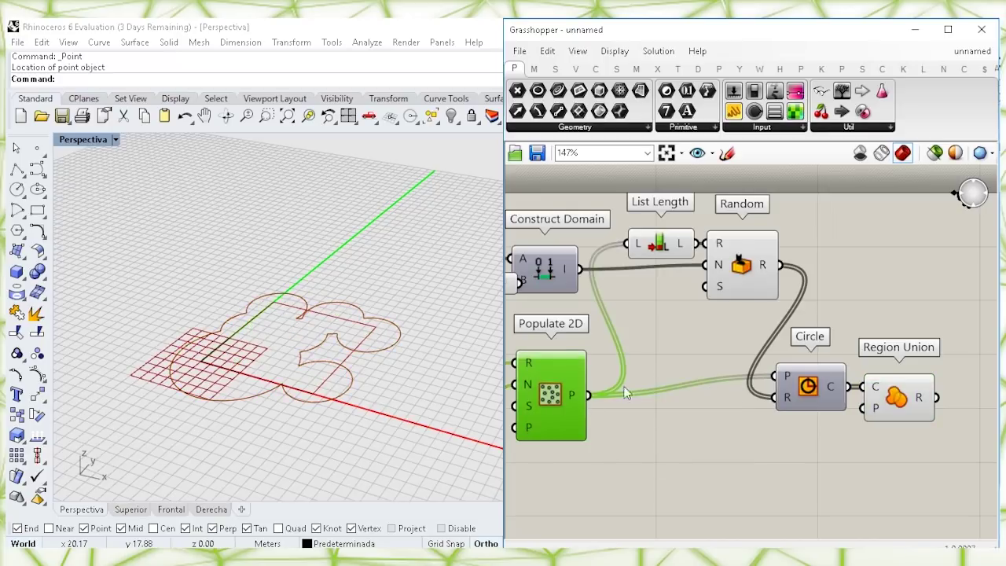
pyautogui.click(885, 299)
# Add a Boundary Surfaces component and connect the Region Union result to its edges input
pyautogui.moveTo(901, 298); pyautogui.dragTo(766, 311, button='right')
pyautogui.doubleClick(768, 305)
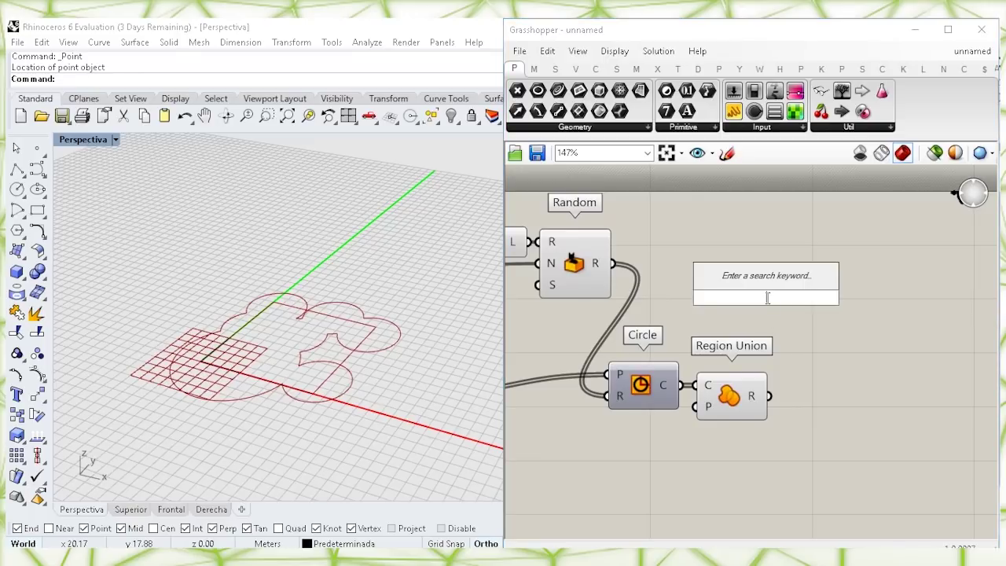
pyautogui.write('BOUNDA')
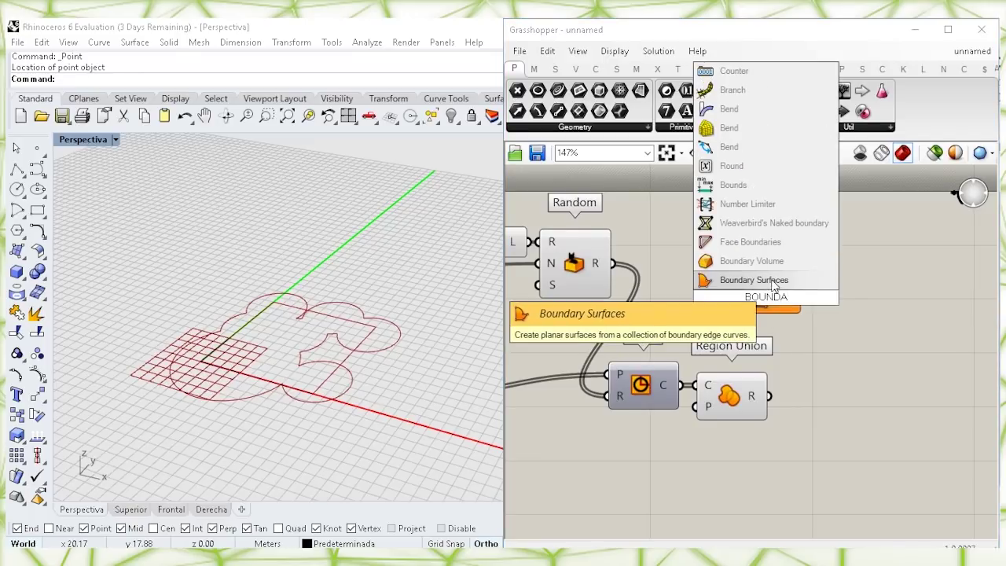
pyautogui.click(753, 279)
pyautogui.moveTo(766, 294); pyautogui.dragTo(831, 313)
pyautogui.moveTo(770, 395); pyautogui.dragTo(845, 355)
# Add an Extrude component and connect the Boundary Surfaces output to its base input
pyautogui.doubleClick(802, 313)
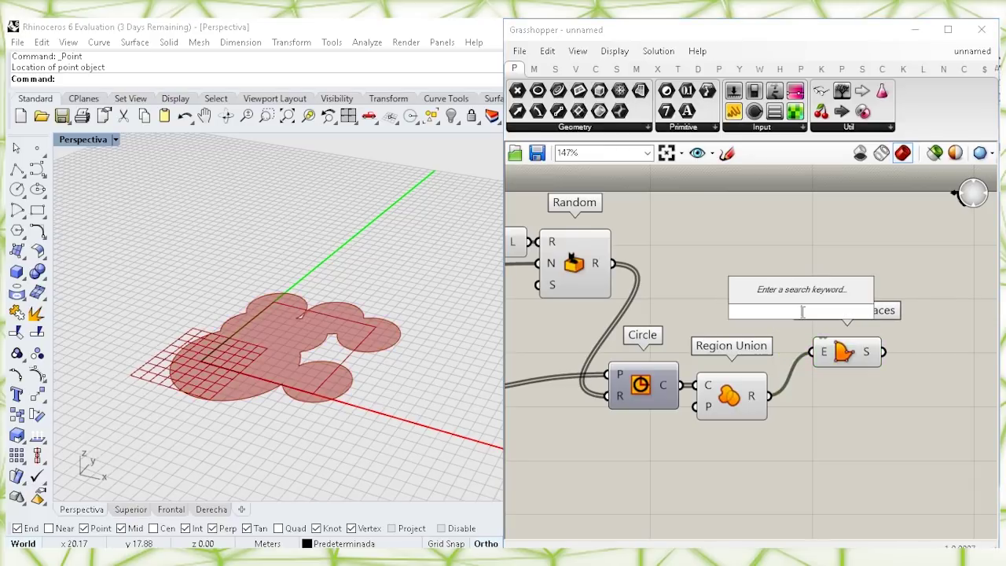
pyautogui.write('EXTR')
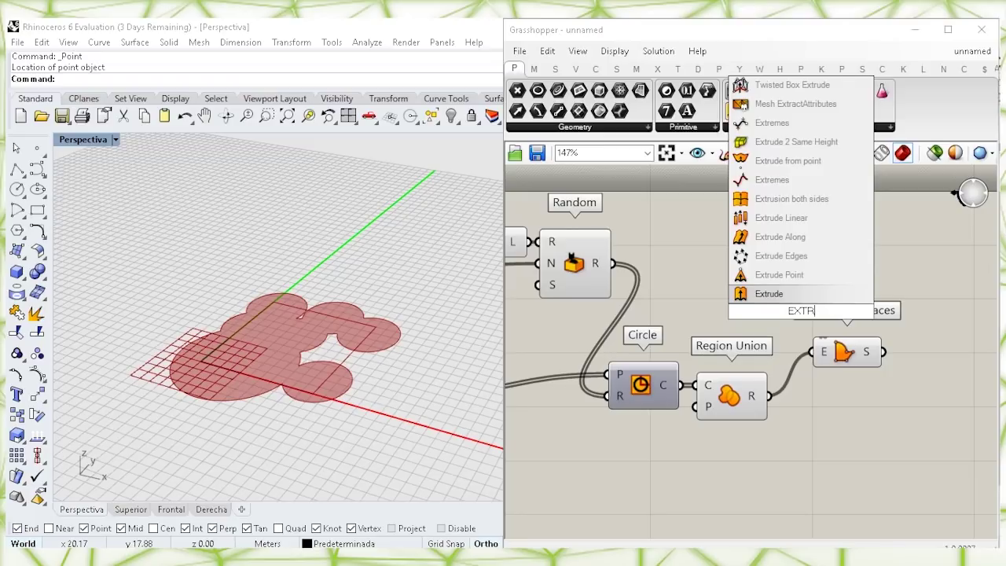
pyautogui.click(776, 296)
pyautogui.moveTo(786, 315); pyautogui.dragTo(876, 292)
pyautogui.moveTo(839, 281); pyautogui.dragTo(752, 255, button='right')
pyautogui.moveTo(802, 266); pyautogui.dragTo(775, 363)
# Add a Unit Z vector above Boundary Surfaces and connect it to Extrude's direction input
pyautogui.doubleClick(781, 250)
pyautogui.write('unit z')
pyautogui.press('Return')
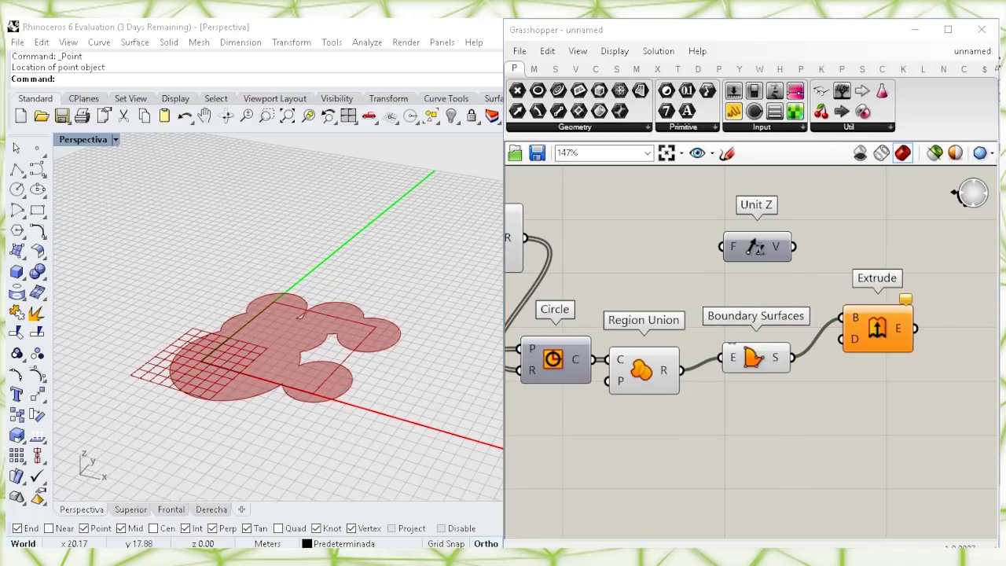
pyautogui.moveTo(797, 256); pyautogui.dragTo(854, 339)
pyautogui.moveTo(759, 248); pyautogui.dragTo(760, 288)
# Add a 0.18 number slider and connect it to the factor input of the Unit Z vector driving Extrude
pyautogui.click(674, 251)
pyautogui.doubleClick(674, 251)
pyautogui.write('0.18')
pyautogui.press('Return')
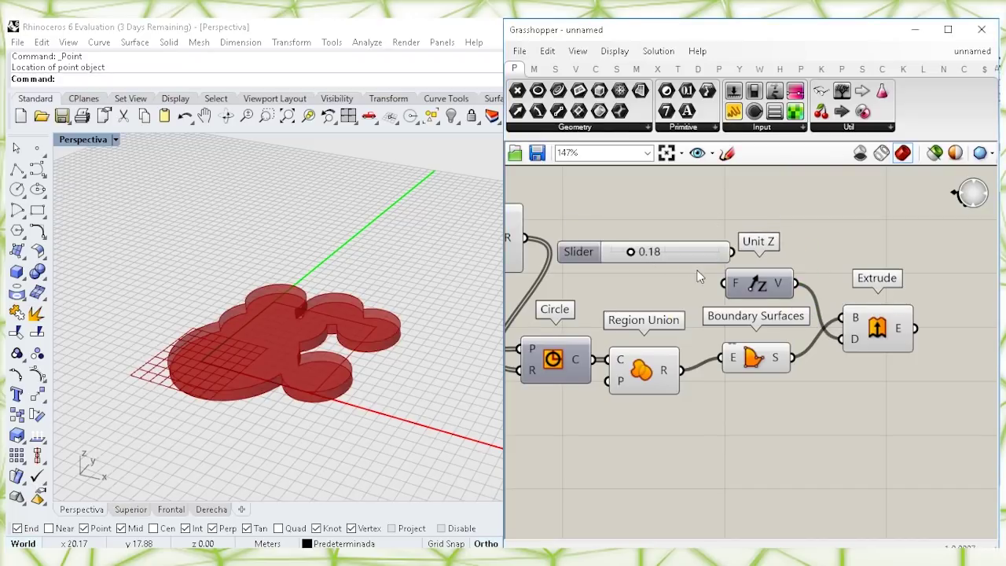
pyautogui.moveTo(725, 284); pyautogui.dragTo(702, 291)
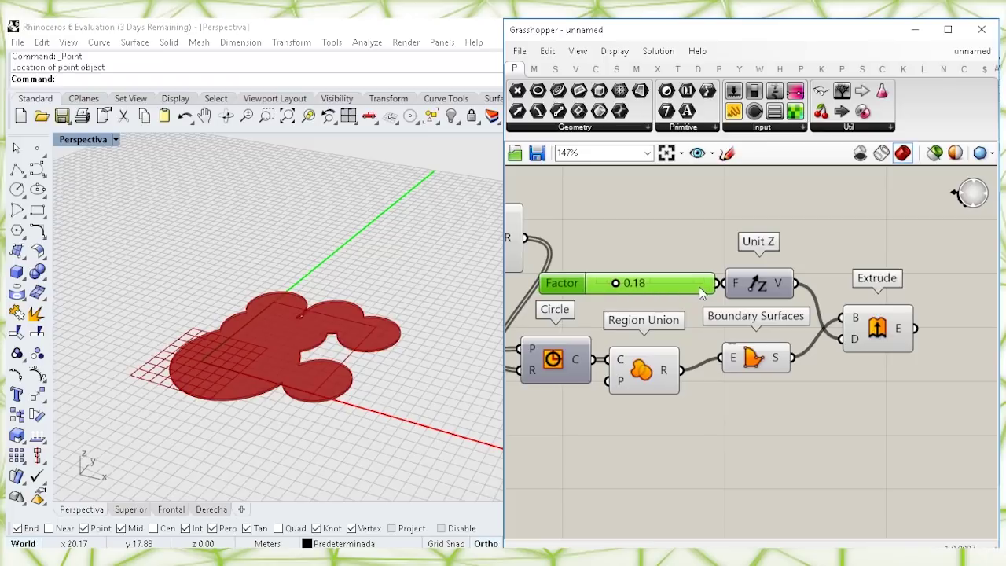
pyautogui.click(877, 328)
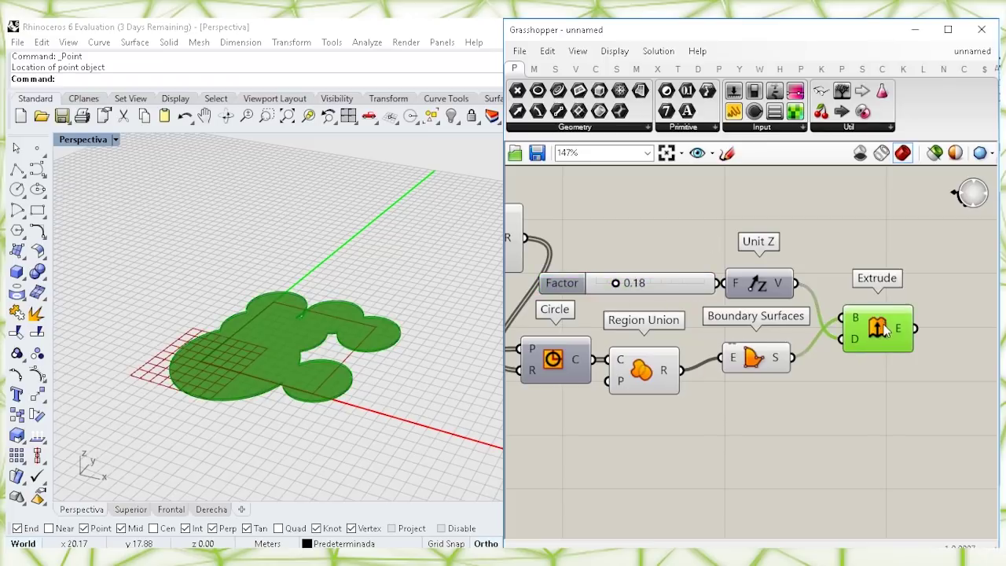
pyautogui.click(838, 441)
# Add a Move component below Boundary Surfaces and connect the Region Union result to its geometry input
pyautogui.click(659, 381)
pyautogui.click(709, 428)
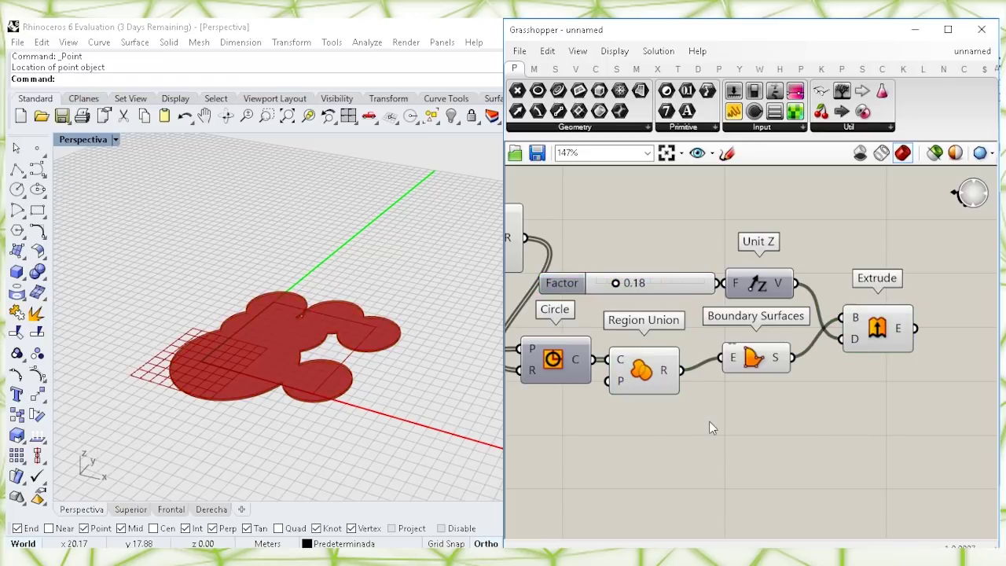
pyautogui.doubleClick(748, 441)
pyautogui.write('MOVE')
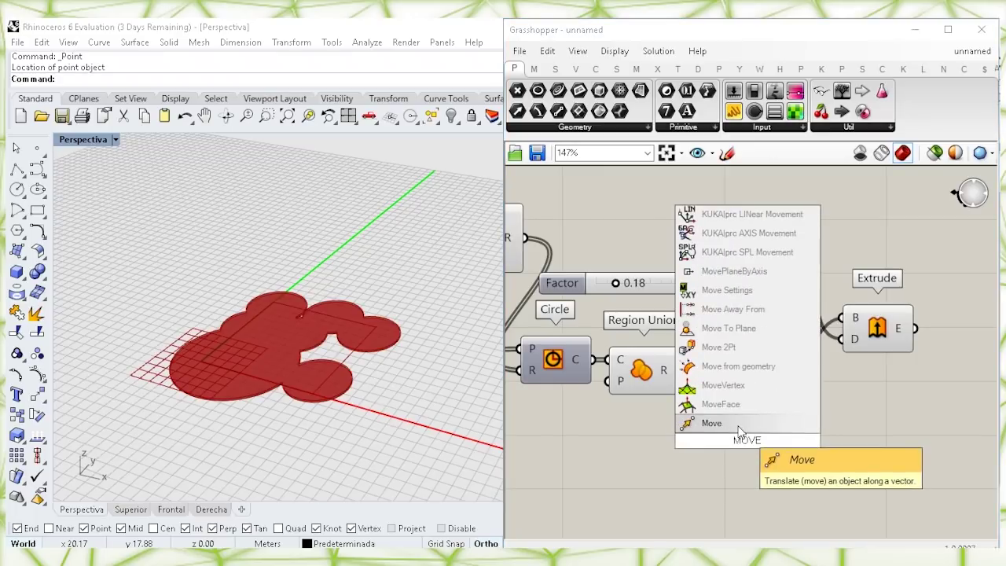
pyautogui.press('Return')
pyautogui.click(748, 436)
pyautogui.click(649, 382)
pyautogui.moveTo(686, 381); pyautogui.dragTo(737, 440)
pyautogui.click(819, 438)
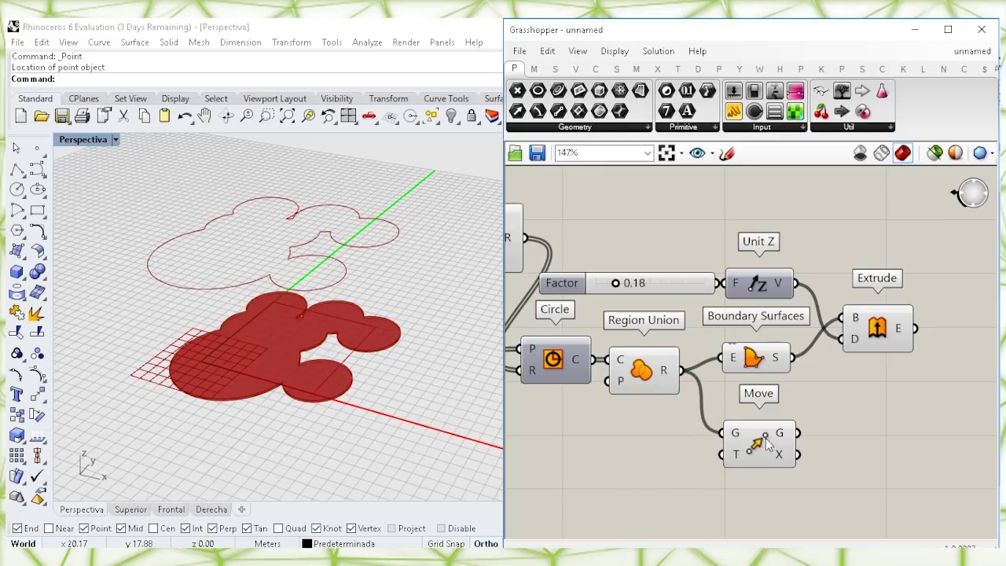
# Add a second Unit Z vector beside Move and connect it to Move's translation input
pyautogui.click(759, 442)
pyautogui.click(655, 451)
pyautogui.doubleClick(655, 450)
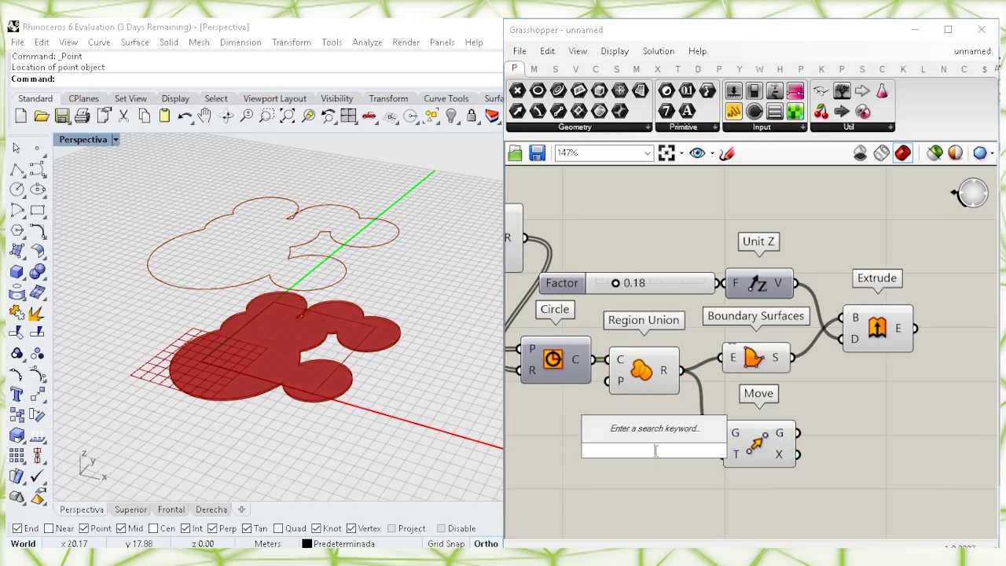
pyautogui.write('unit z')
pyautogui.press('Return')
pyautogui.moveTo(727, 461); pyautogui.dragTo(666, 462)
pyautogui.click(520, 468)
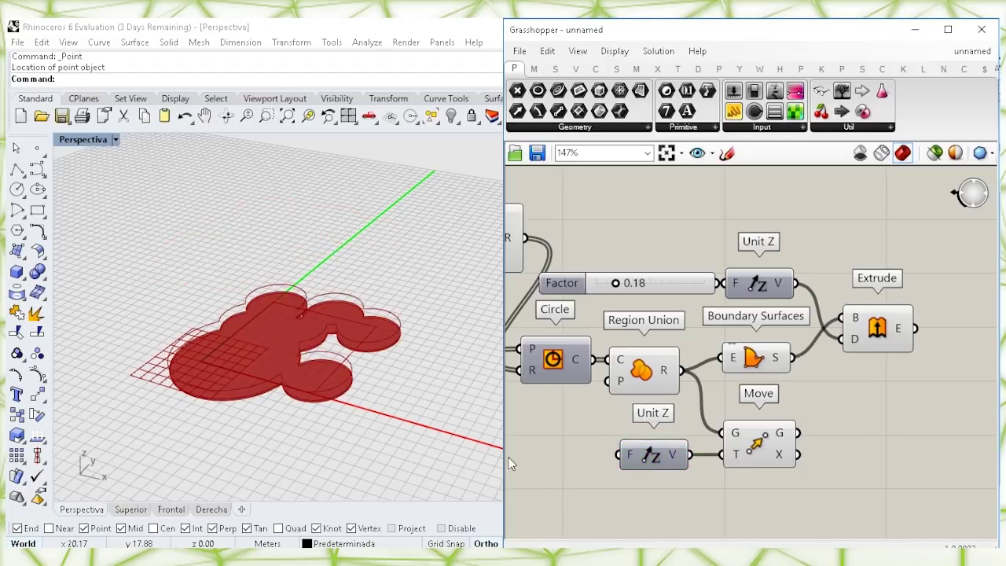
# Add a 3.0 number slider and connect it to the factor input of the Unit Z vector feeding Move
pyautogui.doubleClick(552, 447)
pyautogui.write('3')
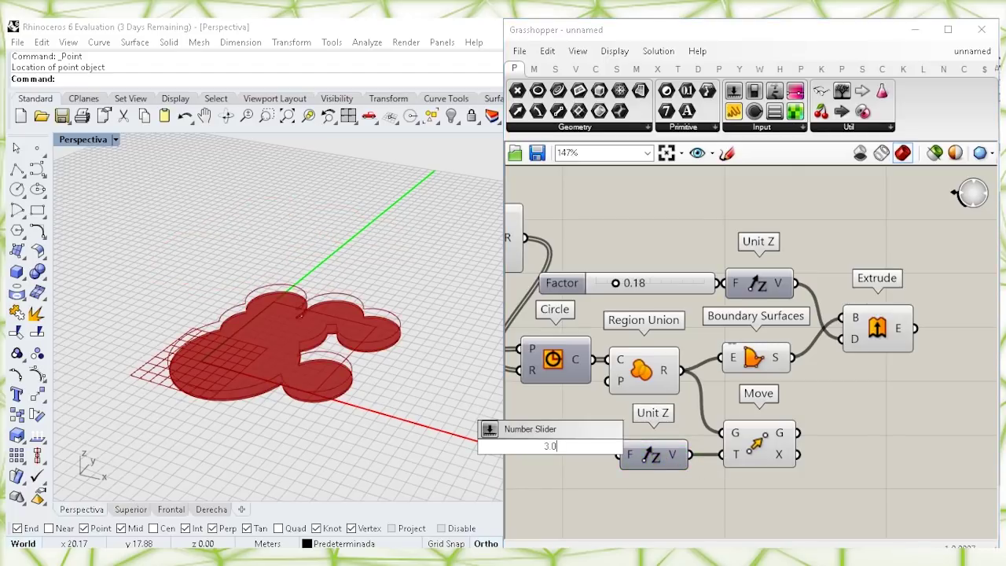
pyautogui.press('Return')
pyautogui.moveTo(628, 471); pyautogui.dragTo(678, 467, button='right')
pyautogui.click(660, 447)
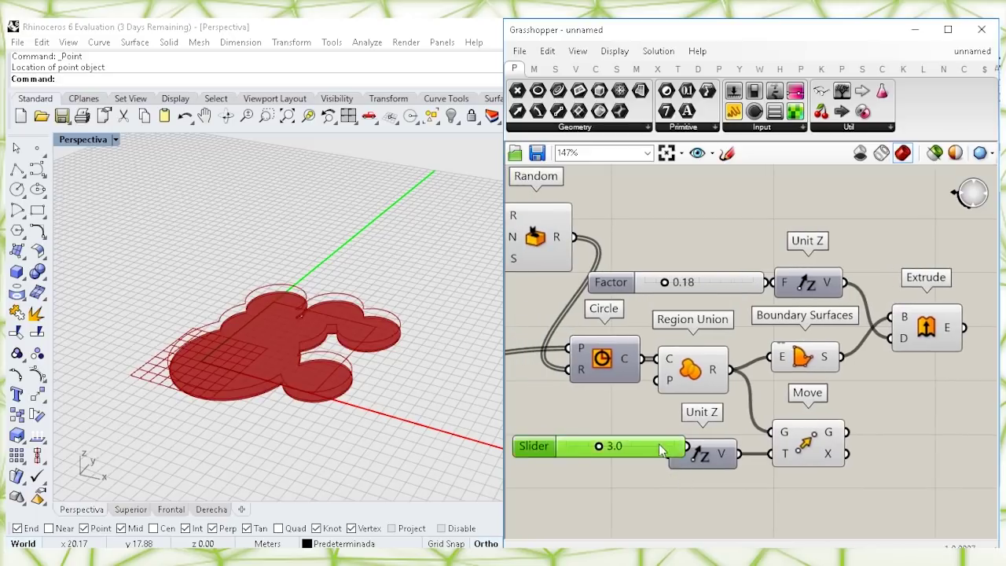
pyautogui.moveTo(660, 450); pyautogui.dragTo(641, 457)
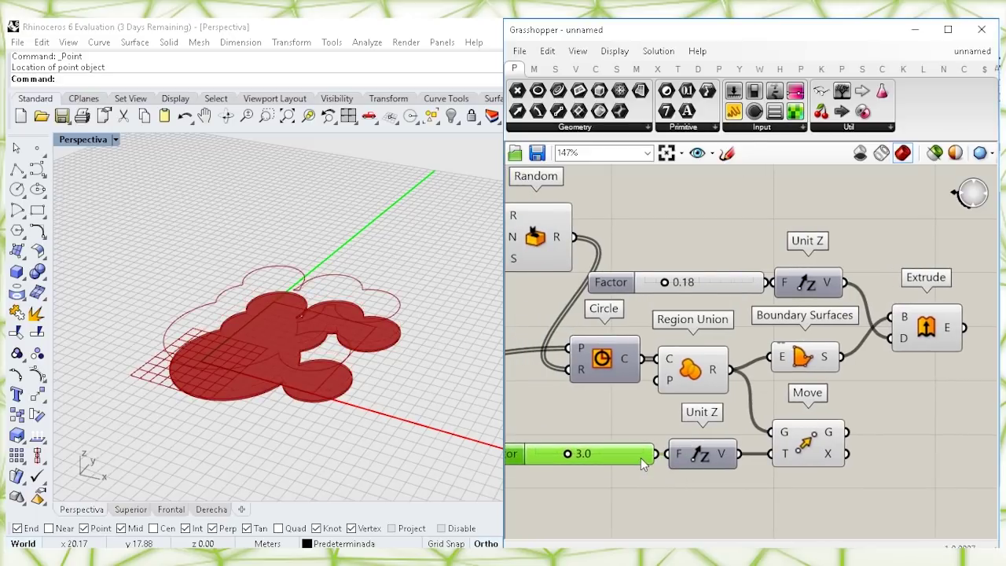
pyautogui.click(806, 443)
# Add a Divide Curve component and connect Move's geometry output to its curve input
pyautogui.moveTo(896, 430); pyautogui.dragTo(754, 399, button='right')
pyautogui.click(756, 408)
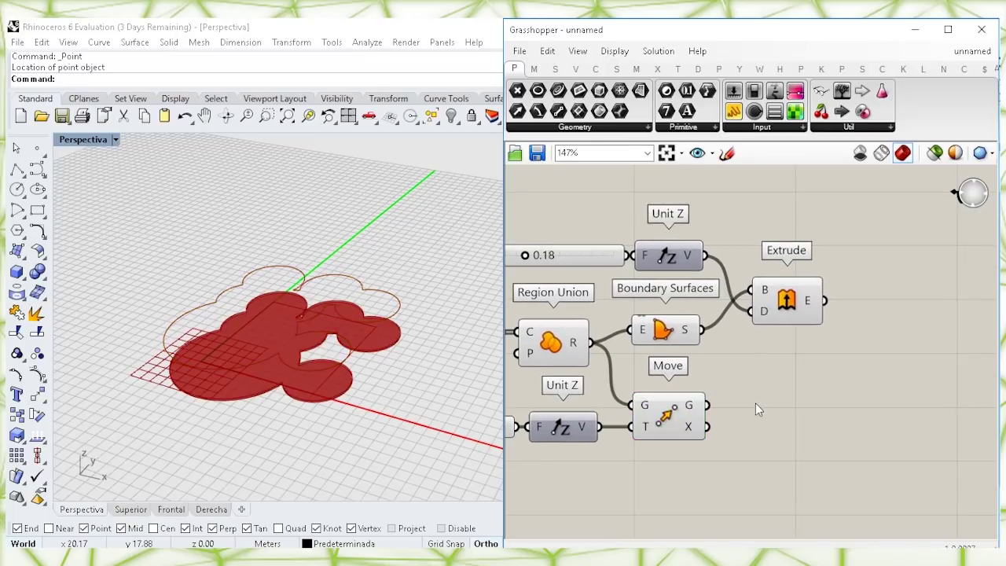
pyautogui.doubleClick(763, 401)
pyautogui.write('DIVI')
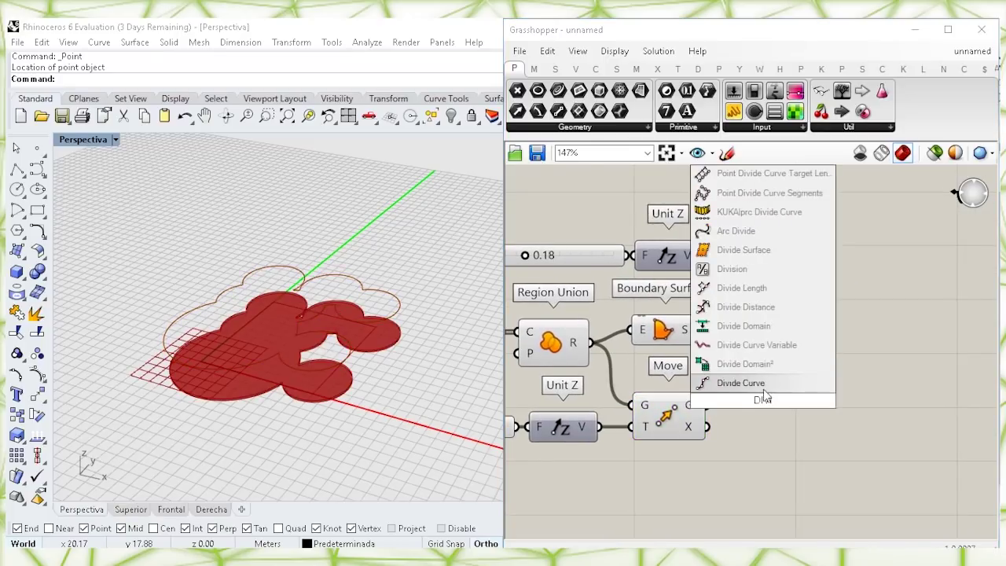
pyautogui.click(764, 383)
pyautogui.moveTo(764, 385); pyautogui.dragTo(830, 411)
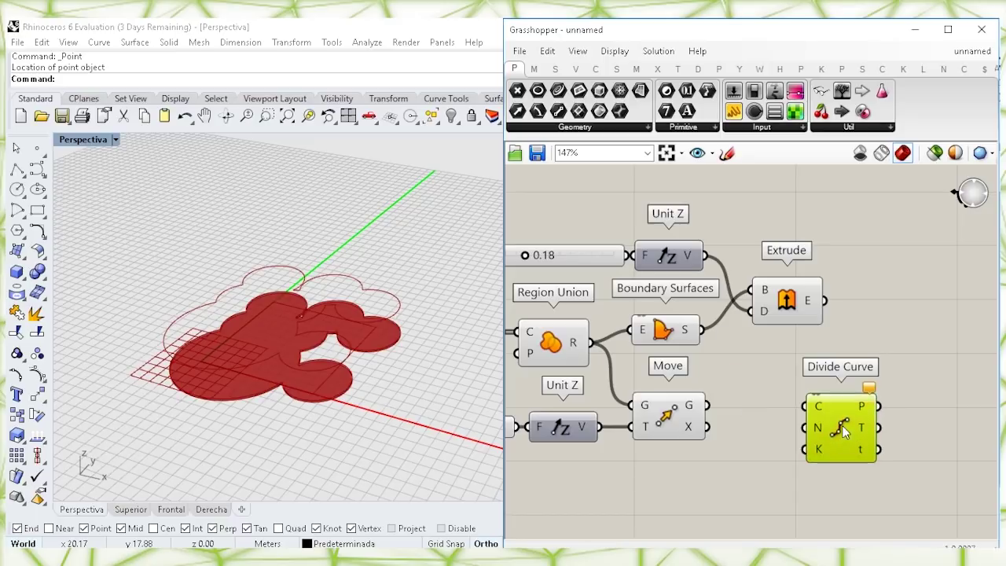
pyautogui.click(674, 420)
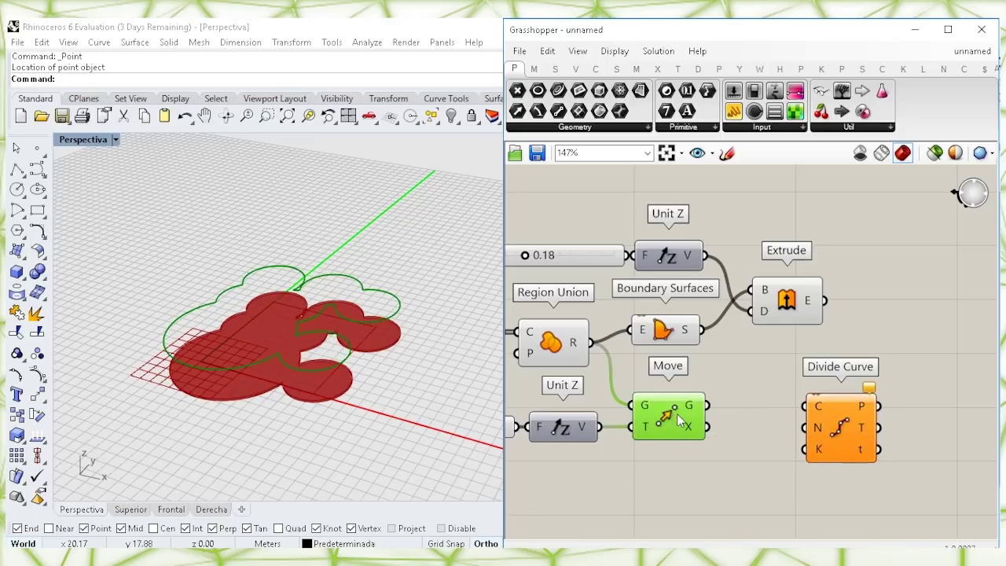
pyautogui.moveTo(710, 409); pyautogui.dragTo(860, 418)
pyautogui.click(739, 448)
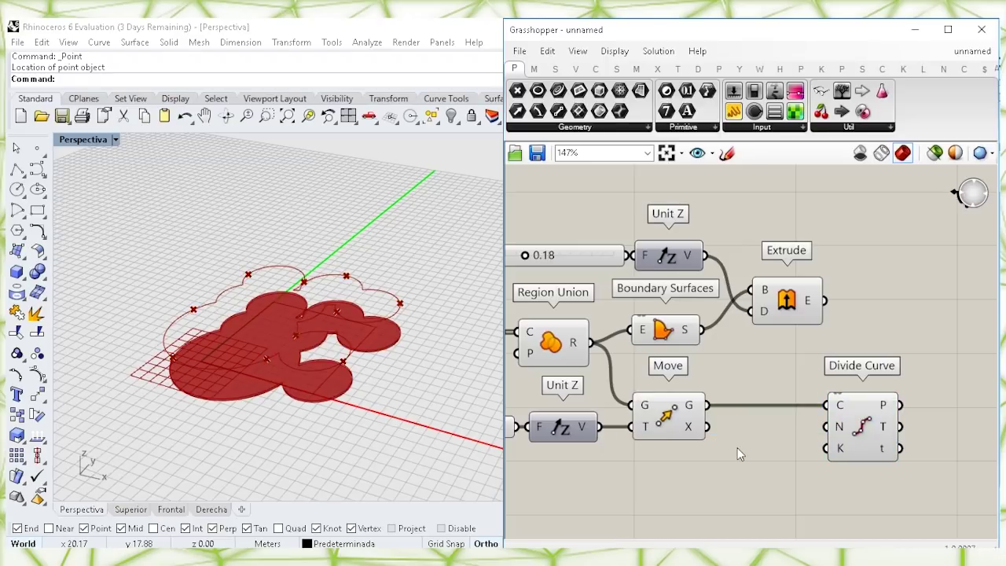
# Add a number slider set to 30 and connect it to Divide Curve's count input
pyautogui.doubleClick(738, 447)
pyautogui.write('30')
pyautogui.press('Return')
pyautogui.moveTo(774, 449); pyautogui.dragTo(827, 427)
pyautogui.click(865, 425)
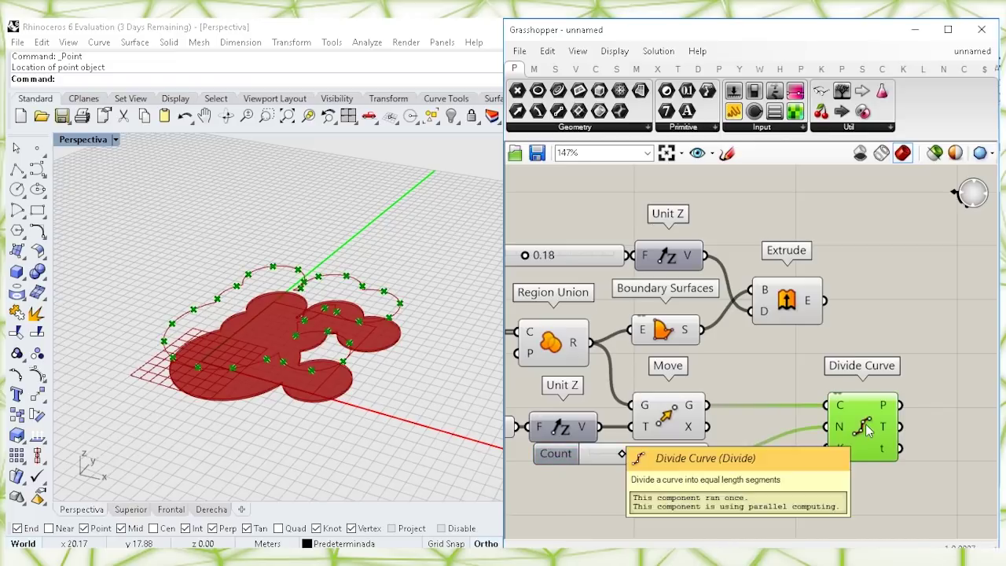
pyautogui.click(827, 477)
# Add a Dispatch component and connect Divide Curve's points output to its list input
pyautogui.moveTo(950, 395); pyautogui.dragTo(848, 392, button='right')
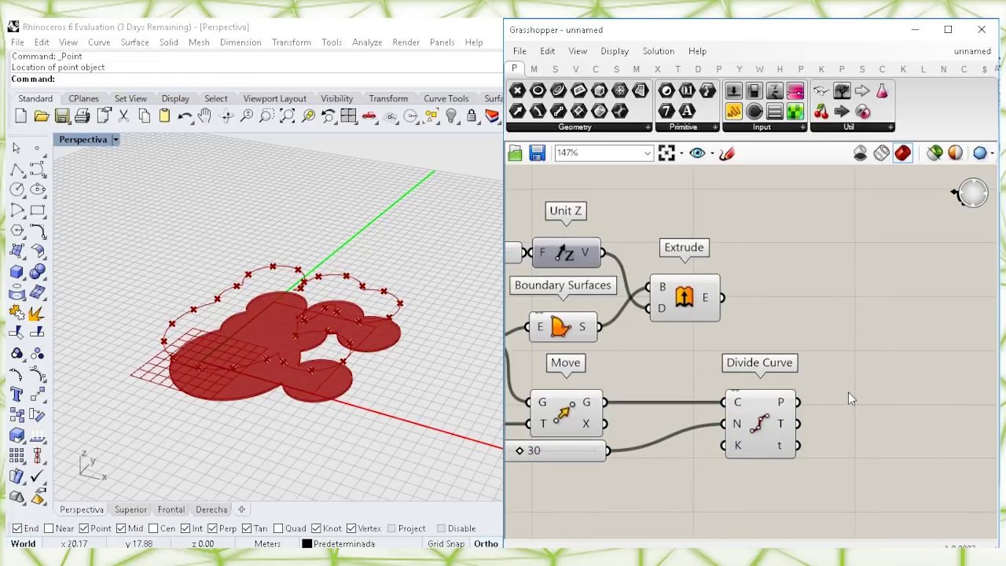
pyautogui.doubleClick(857, 374)
pyautogui.write('DISP')
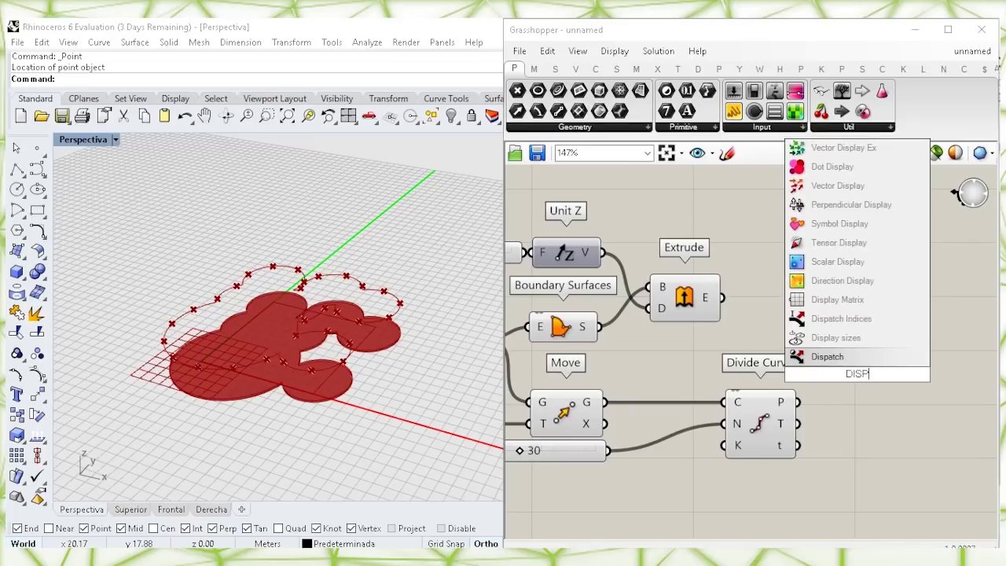
pyautogui.click(841, 358)
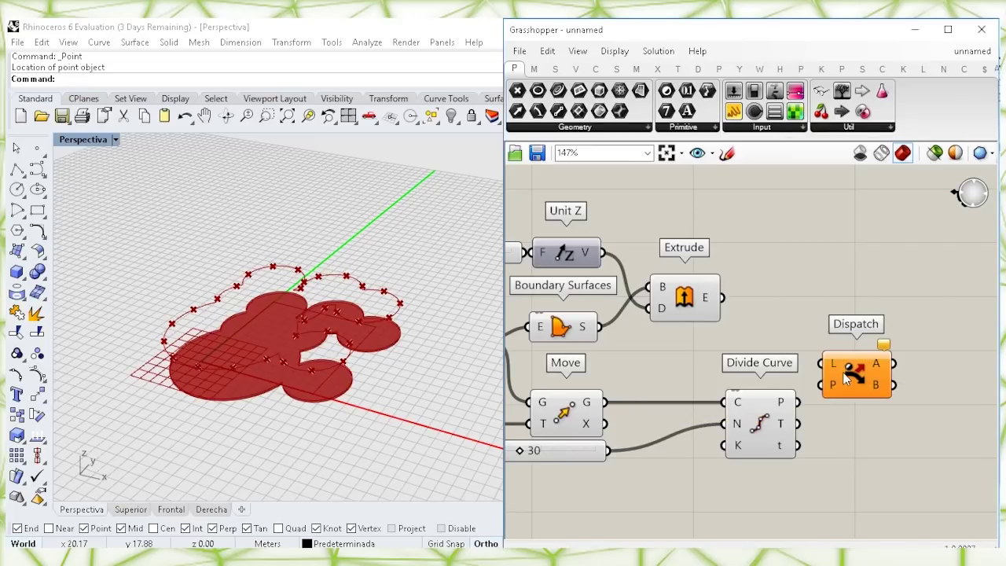
pyautogui.moveTo(846, 379); pyautogui.dragTo(840, 408)
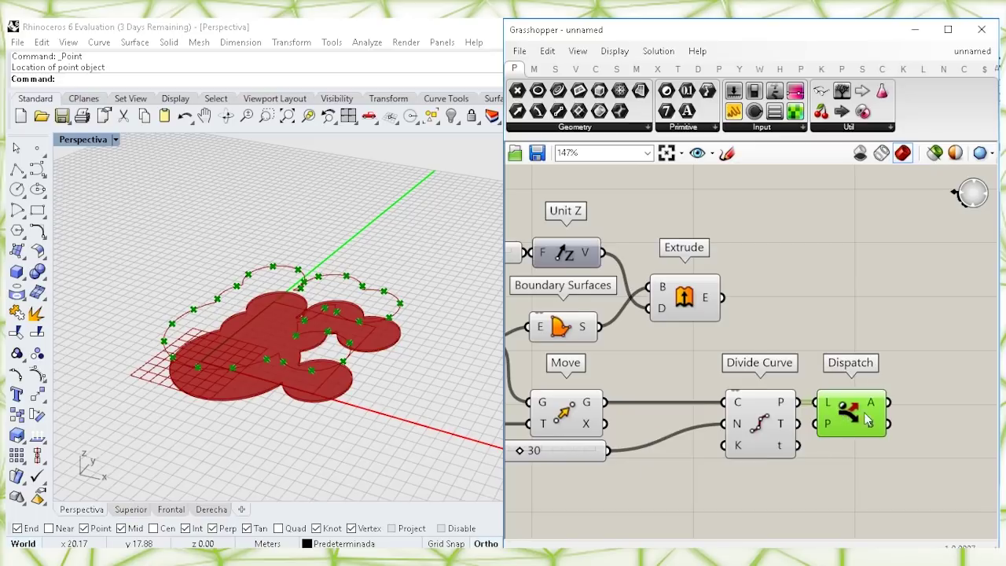
pyautogui.moveTo(869, 401); pyautogui.dragTo(793, 399, button='right')
# Add two Geometry containers and connect Dispatch's A output to the upper one and its B output to the lower one
pyautogui.click(868, 323)
pyautogui.moveTo(857, 360); pyautogui.dragTo(835, 301, button='right')
pyautogui.doubleClick(817, 289)
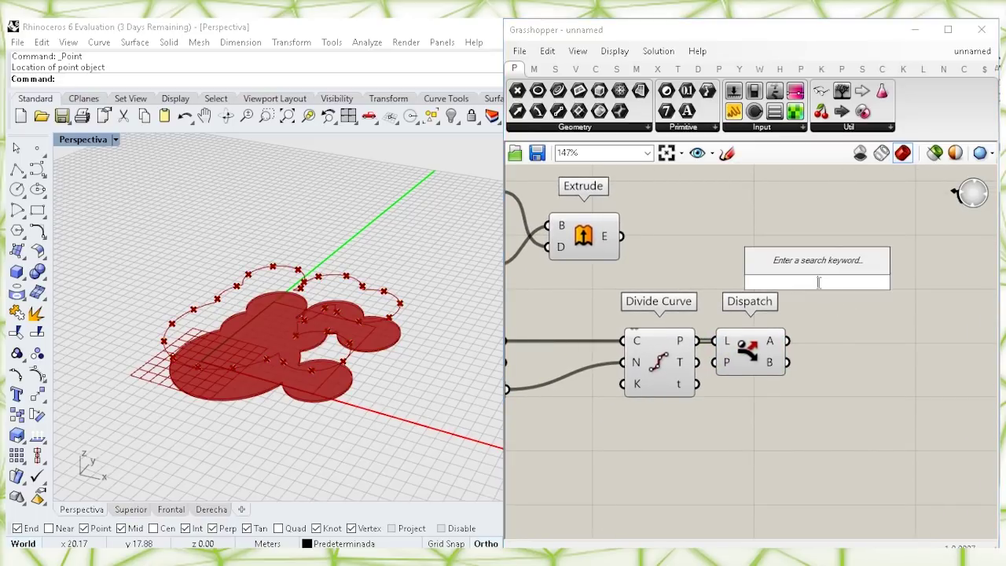
pyautogui.write('GEOM')
pyautogui.click(800, 265)
pyautogui.moveTo(787, 341); pyautogui.dragTo(837, 393)
pyautogui.hotkey('ctrl', 'c')
pyautogui.hotkey('ctrl', 'v')
pyautogui.moveTo(788, 362); pyautogui.dragTo(829, 411)
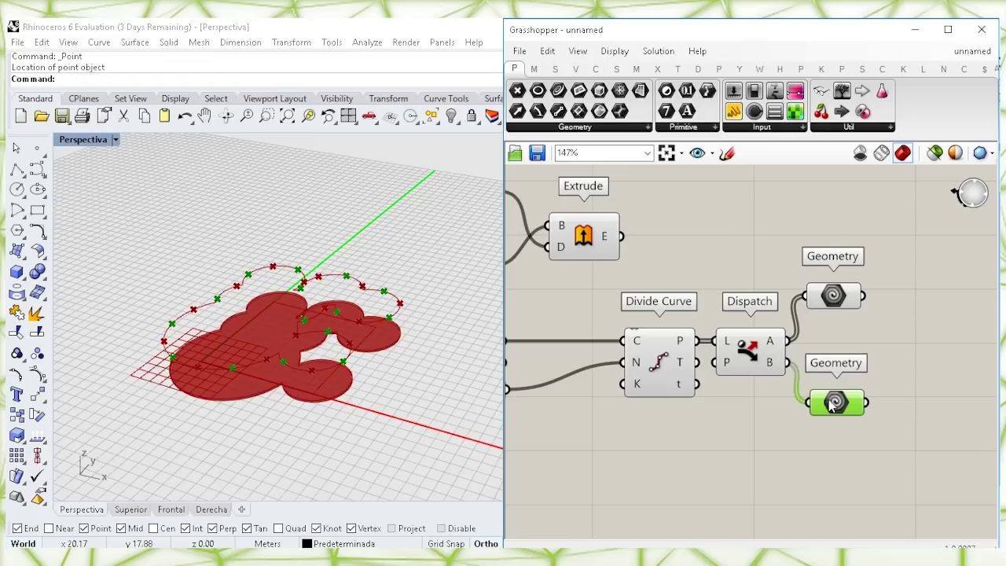
pyautogui.click(834, 297)
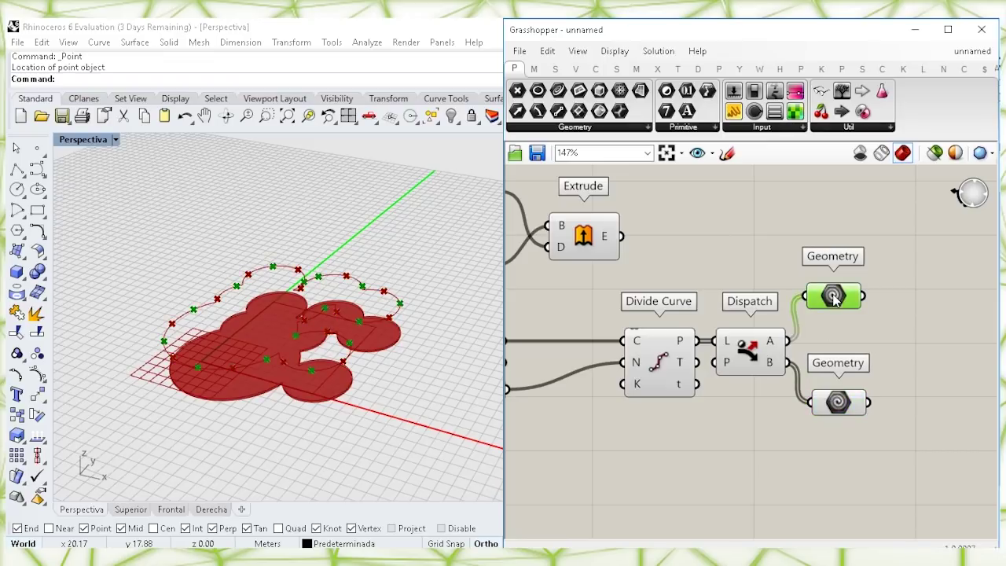
# Turn off the preview of the Dispatch component
pyautogui.rightClick(750, 355)
pyautogui.click(785, 375)
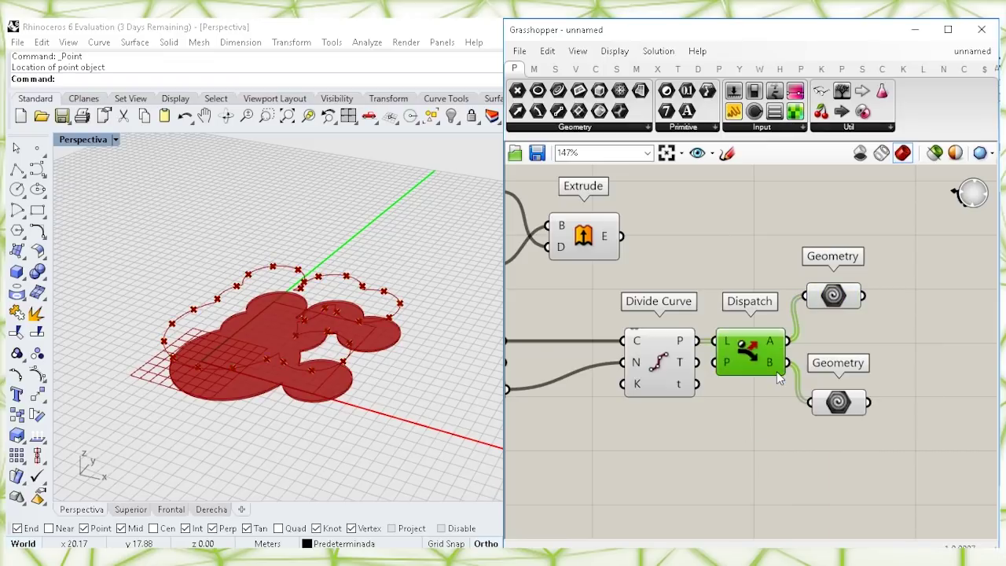
pyautogui.click(837, 304)
pyautogui.click(882, 302)
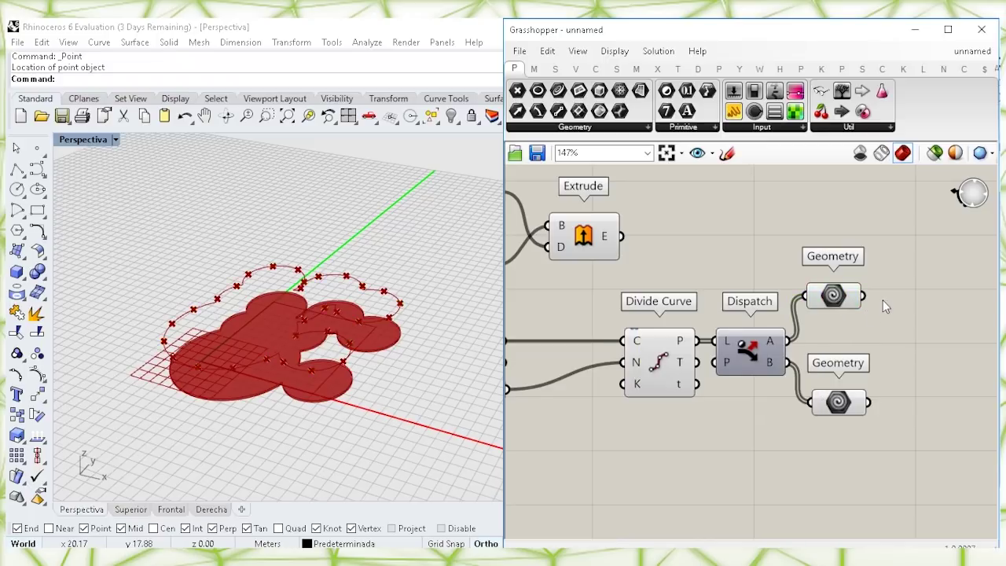
# Add a Project component and connect the Geometry container holding Dispatch's A list to its geometry input
pyautogui.moveTo(882, 302); pyautogui.dragTo(808, 339, button='right')
pyautogui.click(758, 336)
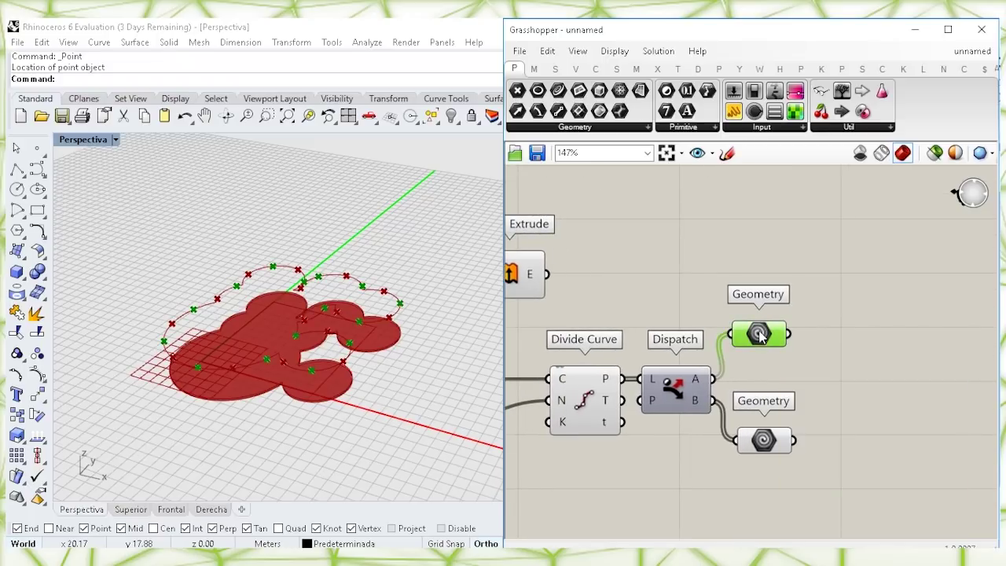
pyautogui.doubleClick(796, 279)
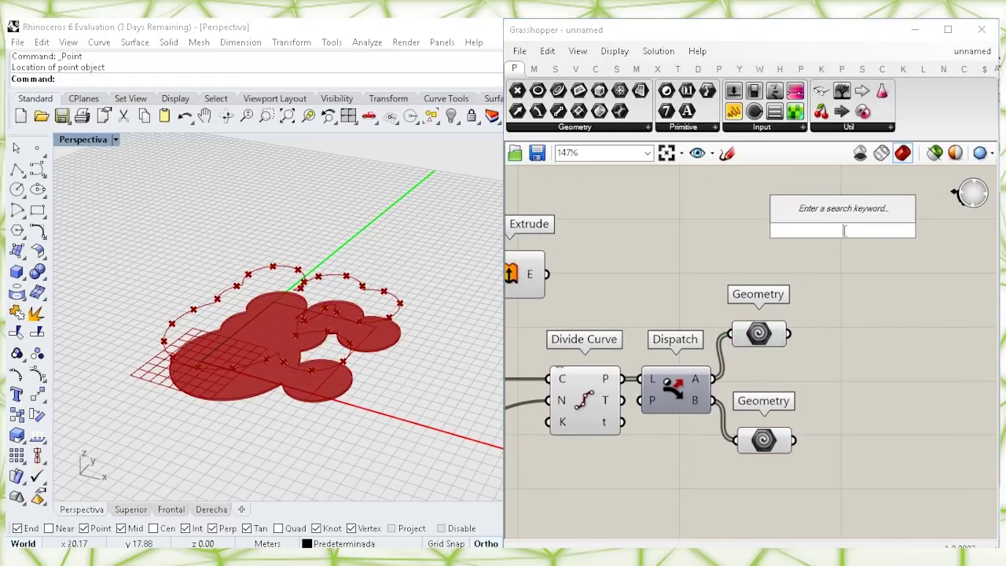
pyautogui.write('PROJE')
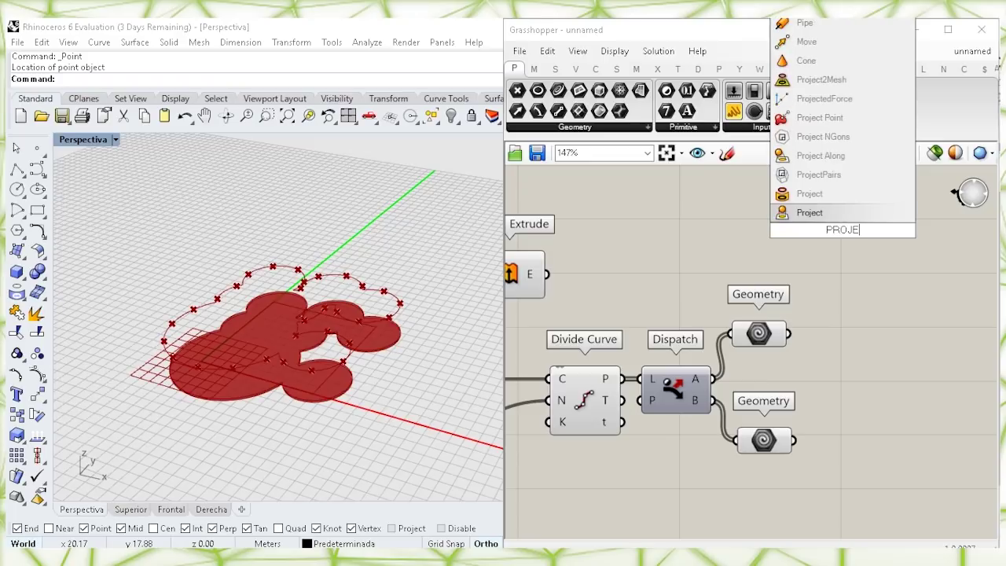
pyautogui.click(811, 217)
pyautogui.moveTo(814, 222); pyautogui.dragTo(843, 245)
pyautogui.moveTo(789, 333); pyautogui.dragTo(833, 243)
pyautogui.moveTo(865, 253); pyautogui.dragTo(871, 252)
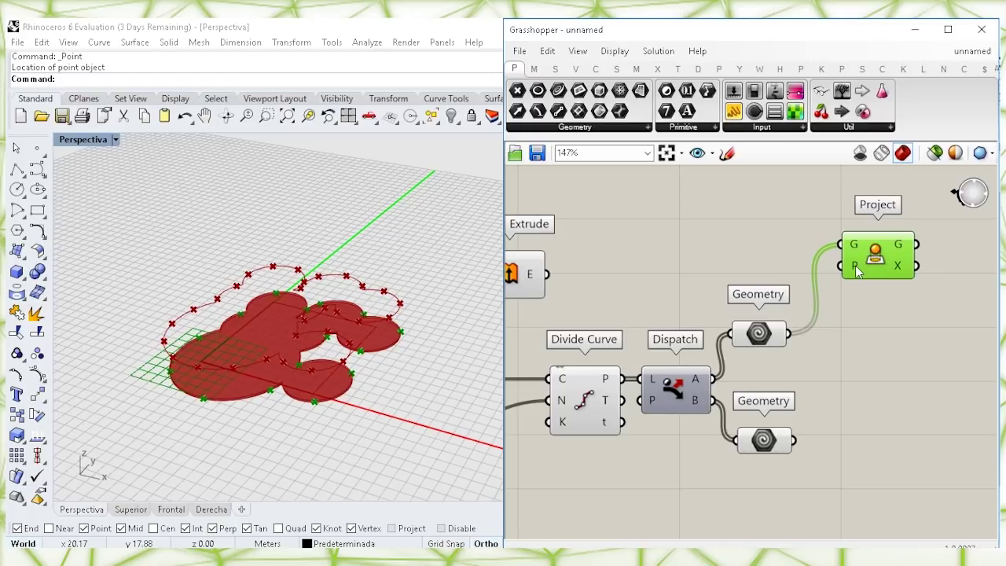
# Add a Construct Point component and connect its point output to Project's plane input
pyautogui.moveTo(854, 266)
pyautogui.doubleClick(719, 246)
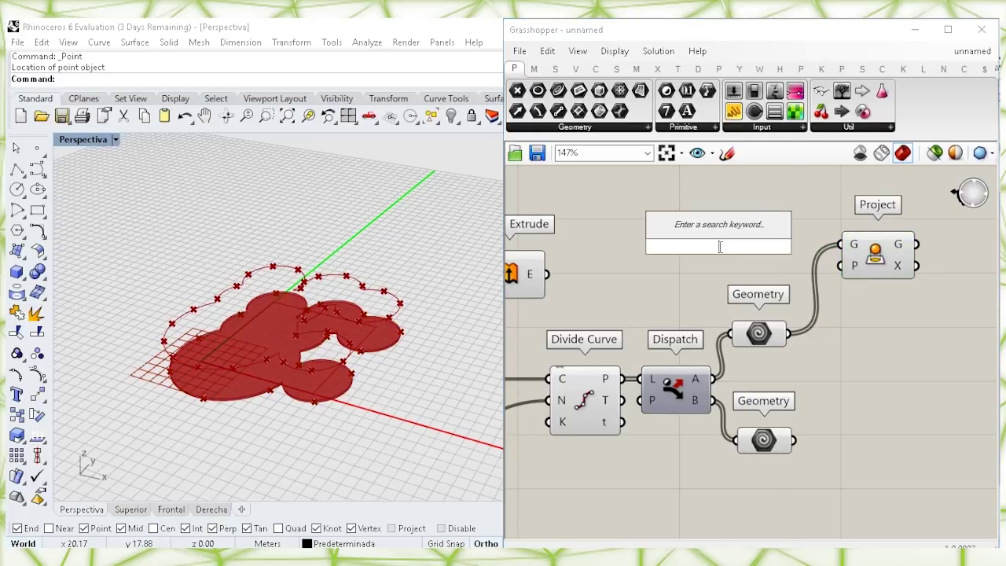
pyautogui.write('CONSTRU')
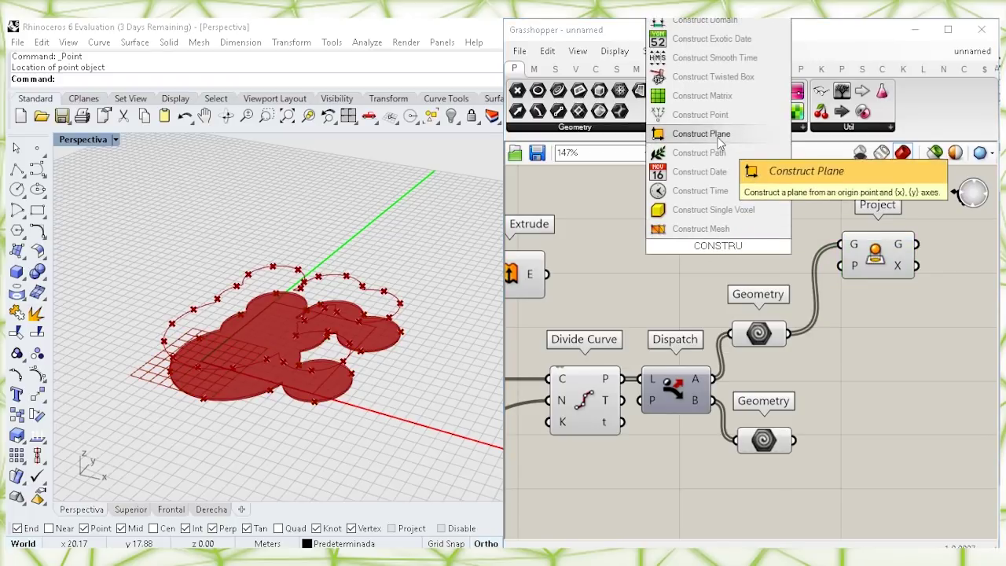
pyautogui.click(719, 118)
pyautogui.moveTo(727, 248); pyautogui.dragTo(839, 271)
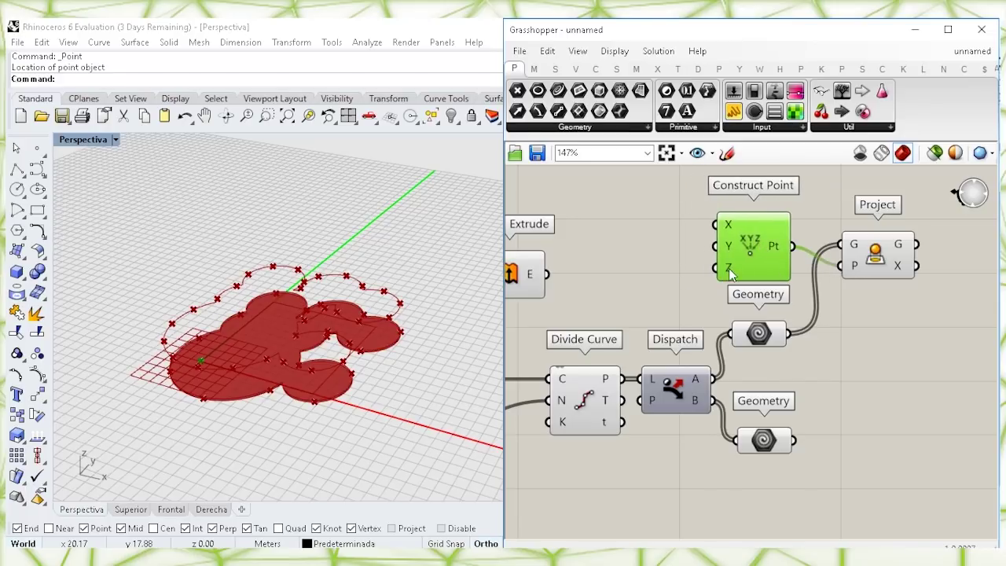
# Add a 0.18 number slider and connect it to Construct Point's Z coordinate input
pyautogui.click(665, 261)
pyautogui.doubleClick(638, 262)
pyautogui.write('0.18')
pyautogui.press('Return')
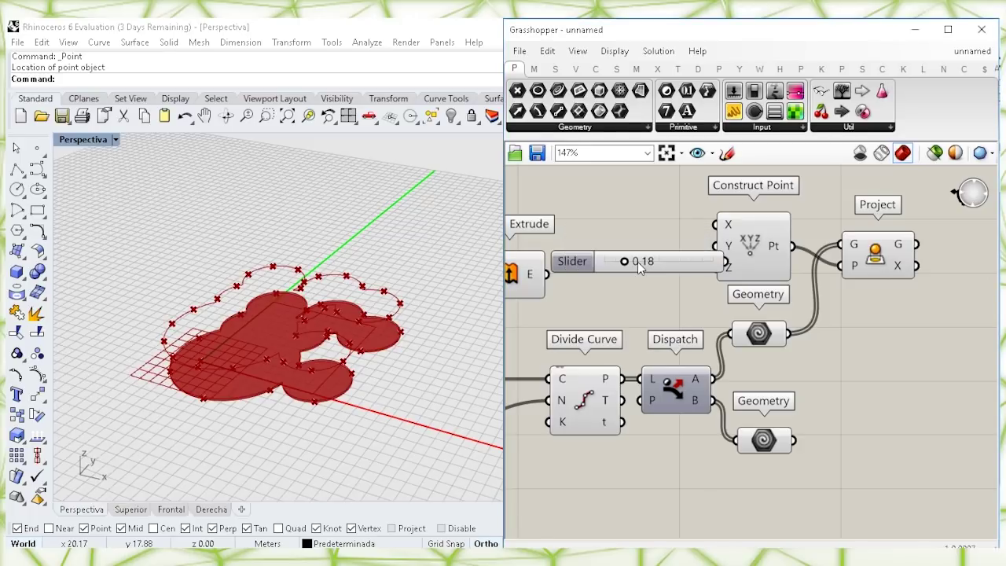
pyautogui.moveTo(680, 259); pyautogui.dragTo(712, 277)
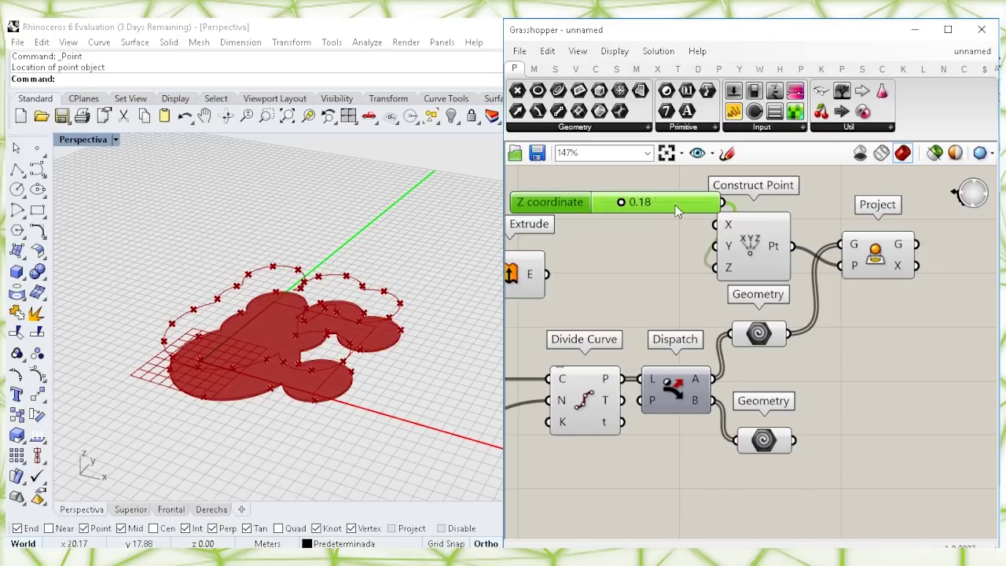
# Move the Z coordinate slider away from Construct Point and inspect the projected points in the perspective view
pyautogui.moveTo(676, 210); pyautogui.dragTo(638, 213)
pyautogui.click(876, 255)
pyautogui.scroll(3, 316, 367)
pyautogui.scroll(2, 316, 368)
pyautogui.scroll(-6, 318, 369)
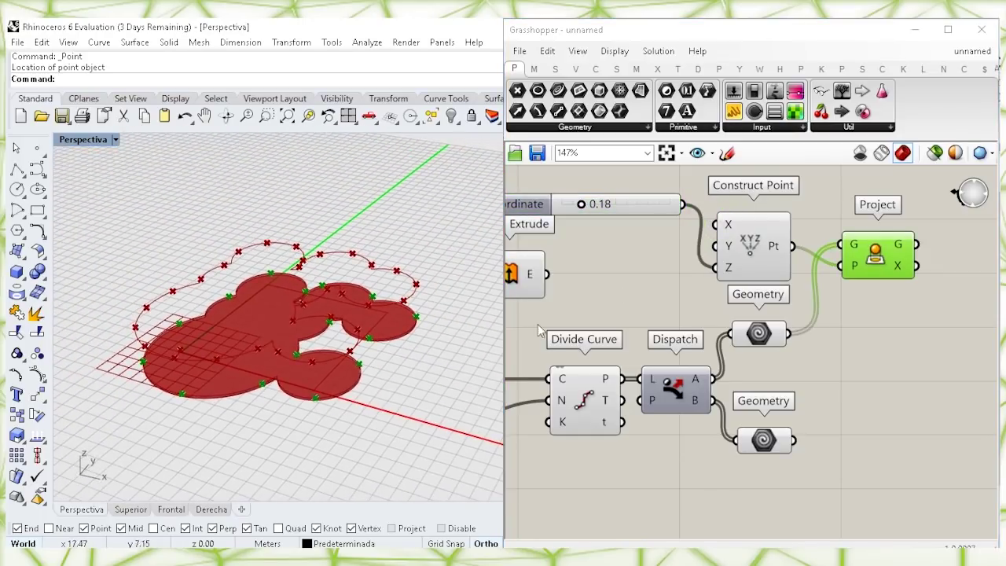
pyautogui.click(641, 287)
pyautogui.moveTo(625, 236); pyautogui.dragTo(684, 254, button='right')
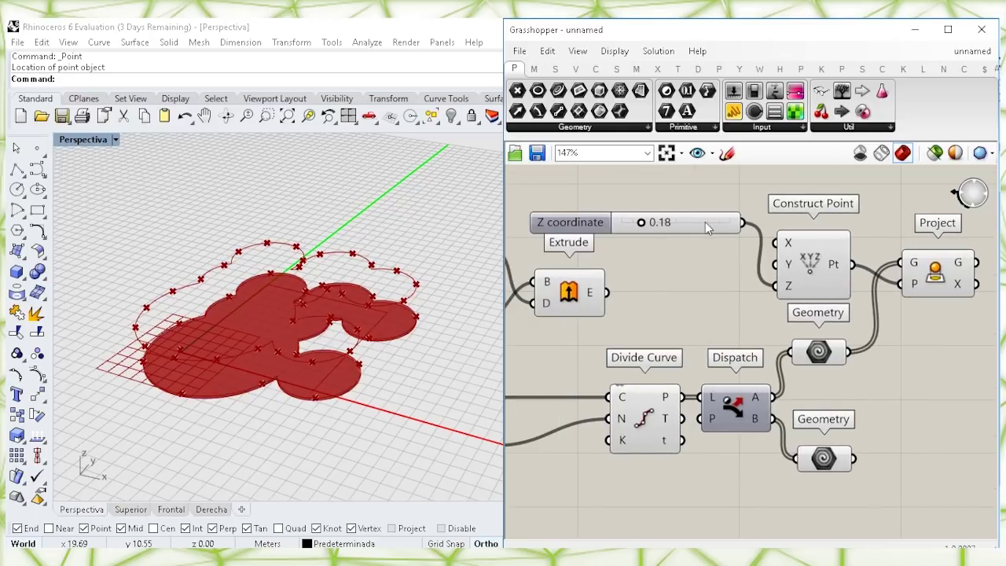
pyautogui.click(706, 224)
pyautogui.click(705, 304)
# Add a Shift List component and connect the Geometry container holding Dispatch's B list to its list input
pyautogui.moveTo(866, 329); pyautogui.dragTo(712, 269, button='right')
pyautogui.click(780, 218)
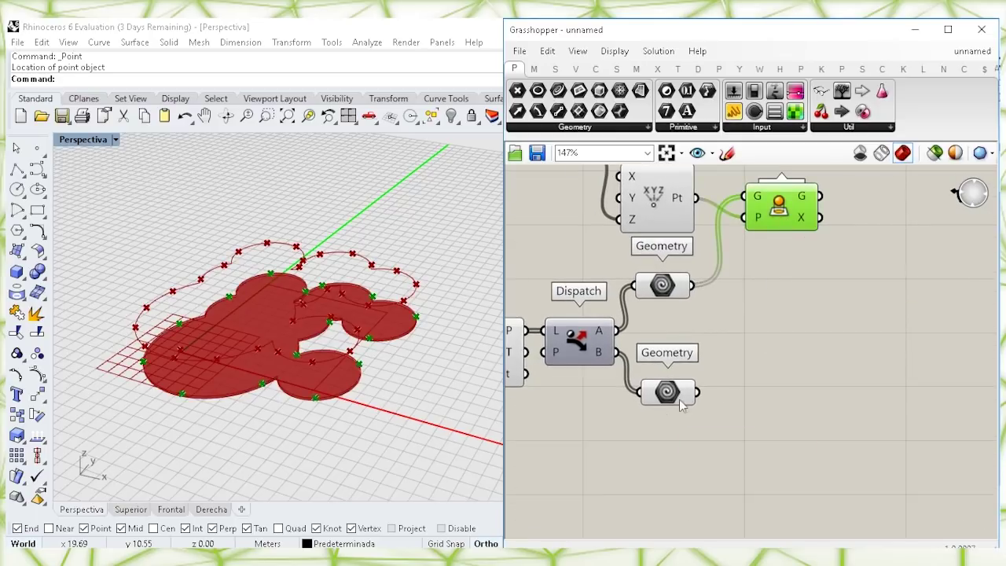
pyautogui.click(745, 383)
pyautogui.click(674, 397)
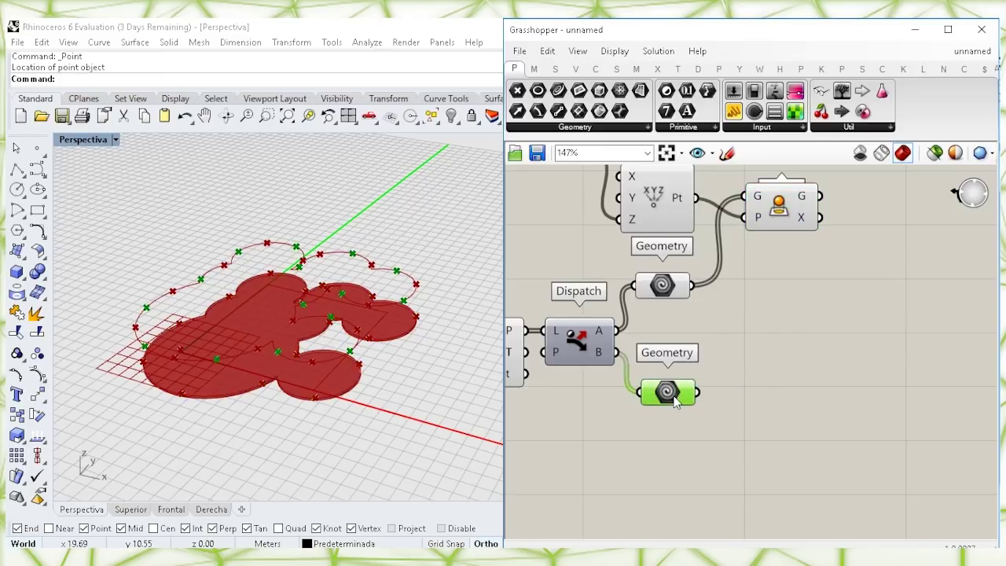
pyautogui.doubleClick(743, 392)
pyautogui.write('SHIF')
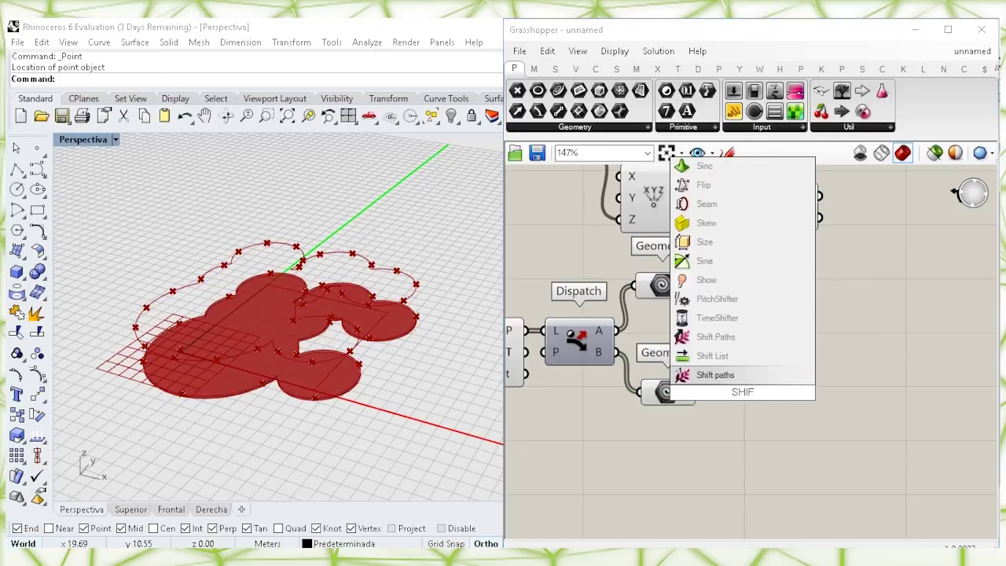
pyautogui.click(712, 355)
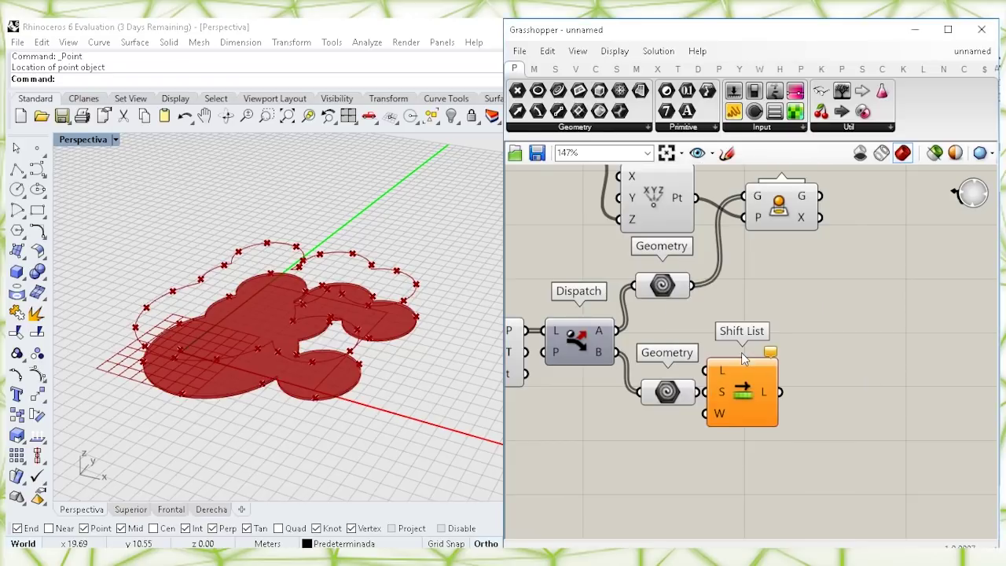
pyautogui.moveTo(707, 368); pyautogui.dragTo(763, 402)
pyautogui.moveTo(697, 392); pyautogui.dragTo(790, 405)
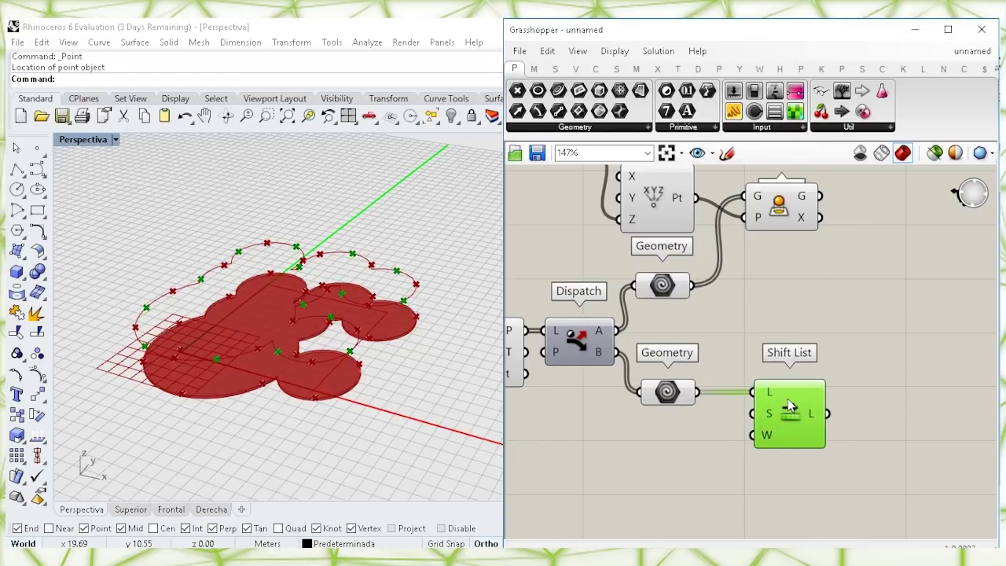
# Add a number slider set to 14 and connect it to Shift List's shift offset input
pyautogui.click(655, 439)
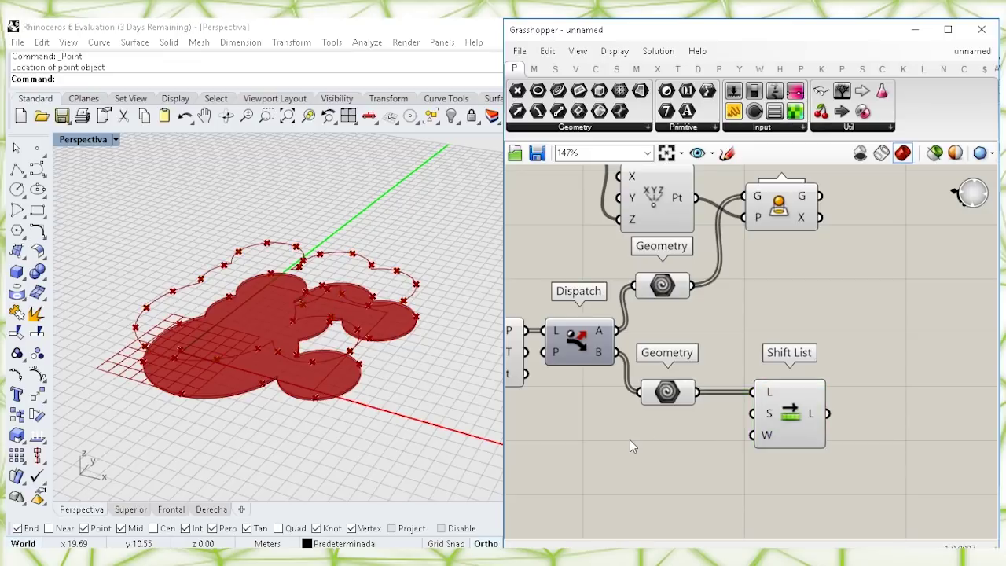
pyautogui.doubleClick(629, 439)
pyautogui.write('14')
pyautogui.press('Return')
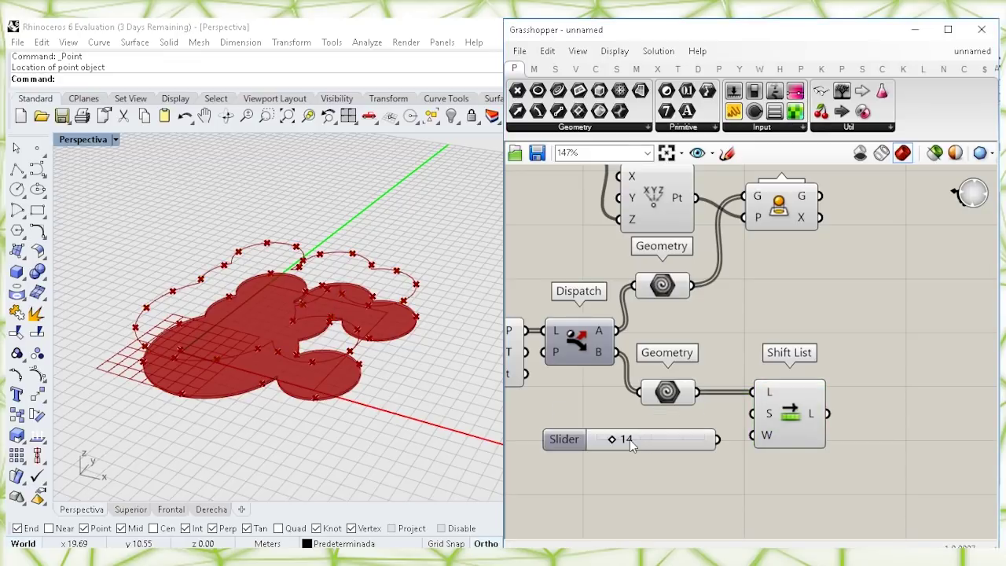
pyautogui.moveTo(750, 417); pyautogui.dragTo(676, 427)
pyautogui.click(700, 442)
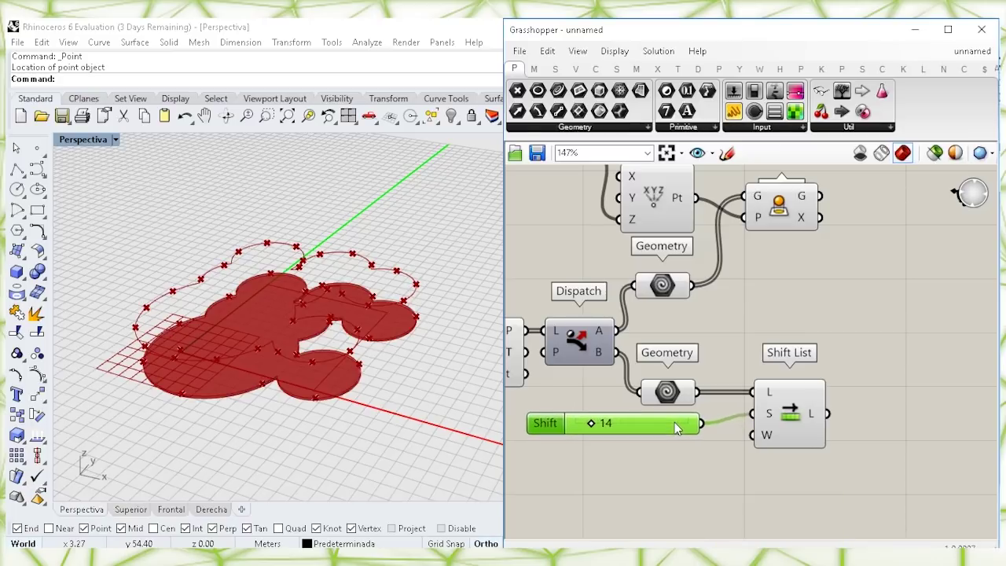
pyautogui.click(800, 416)
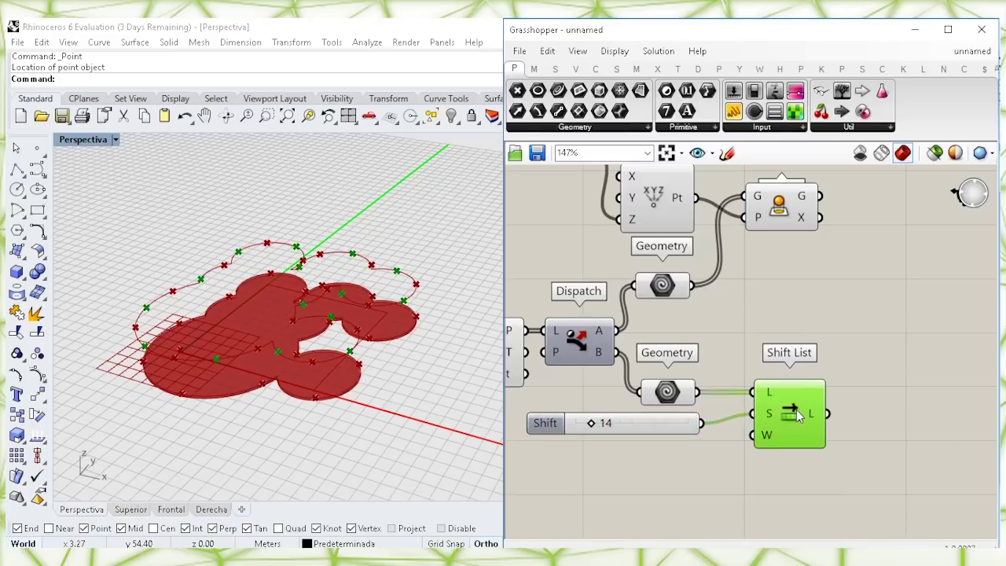
pyautogui.click(846, 249)
pyautogui.click(804, 206)
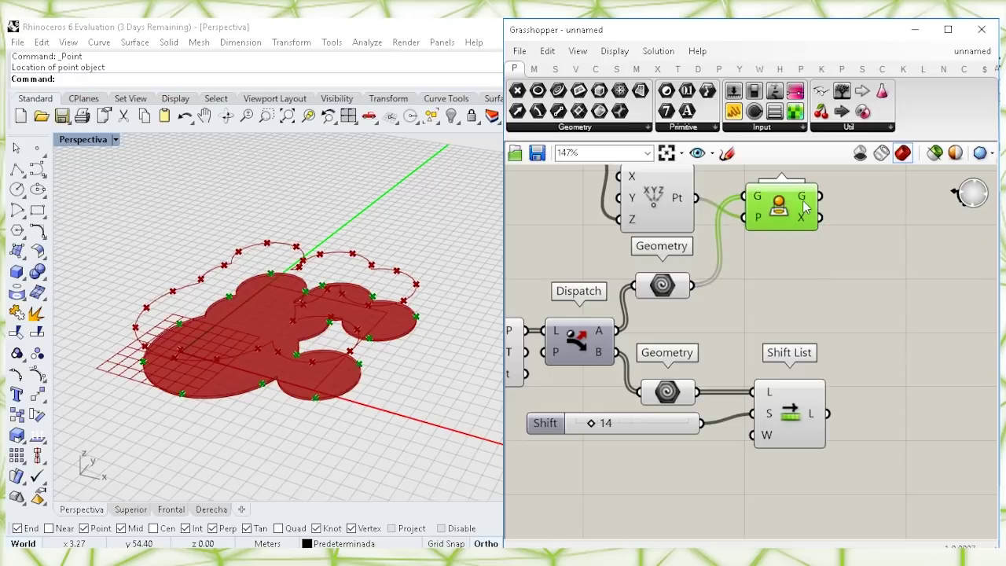
pyautogui.click(788, 419)
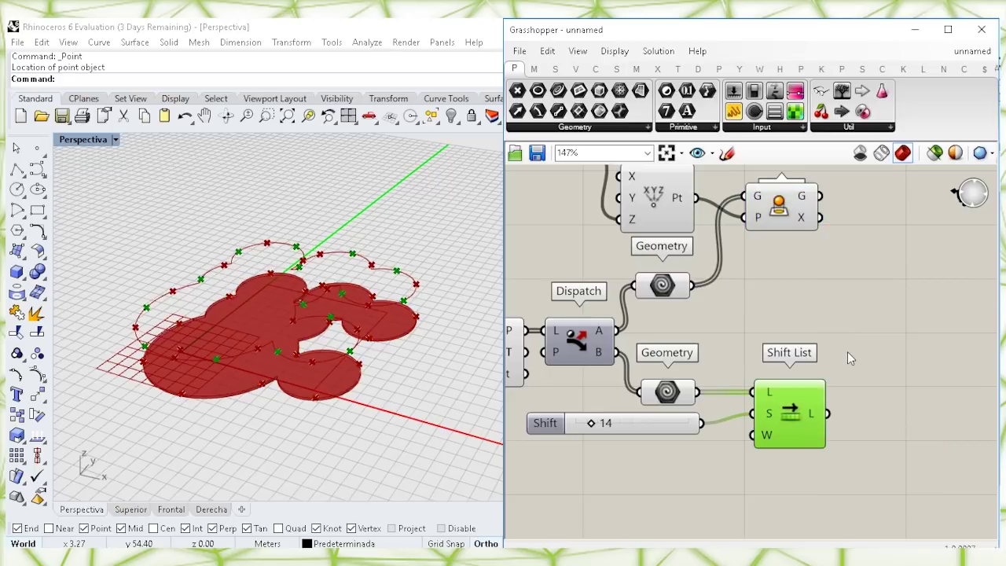
# Add a Line component beside the Project component
pyautogui.moveTo(848, 313); pyautogui.dragTo(759, 357, button='right')
pyautogui.doubleClick(779, 268)
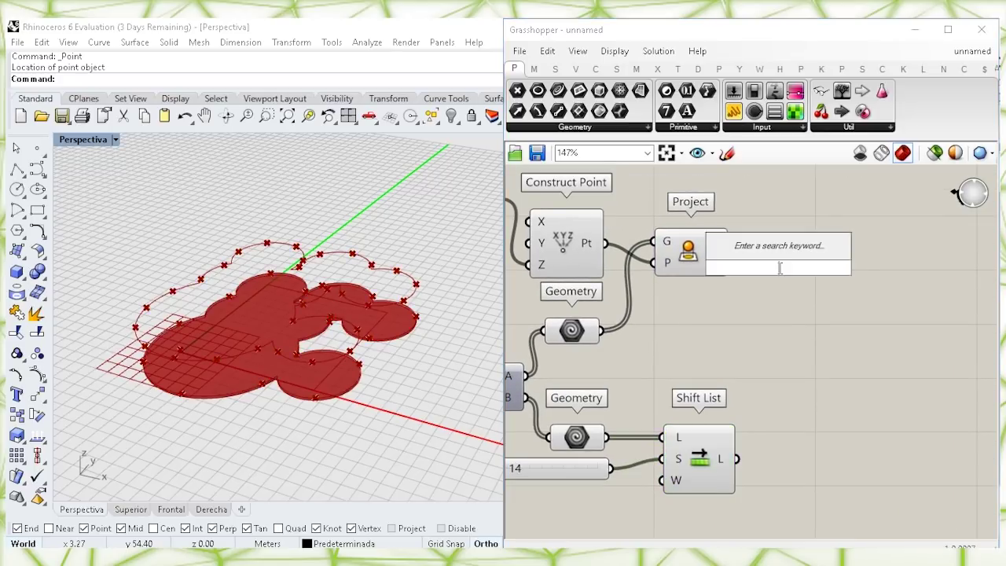
pyautogui.write('li')
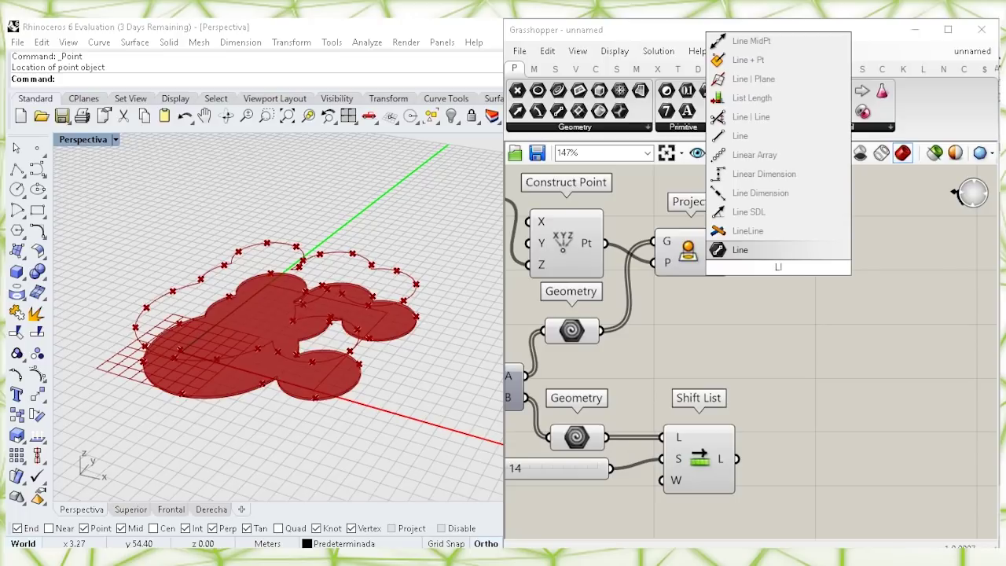
pyautogui.click(746, 136)
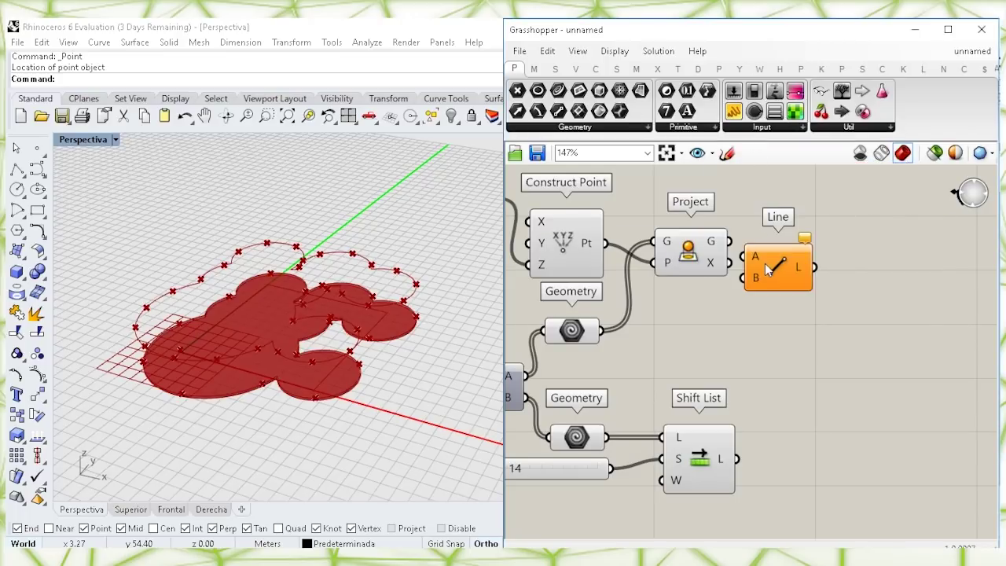
pyautogui.moveTo(765, 263); pyautogui.dragTo(778, 258)
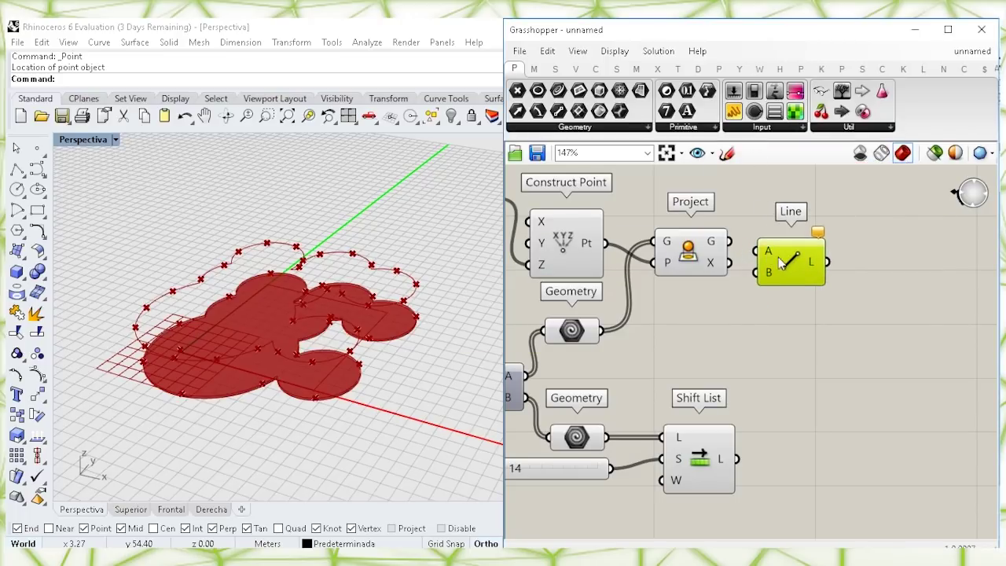
pyautogui.moveTo(789, 268); pyautogui.dragTo(805, 269)
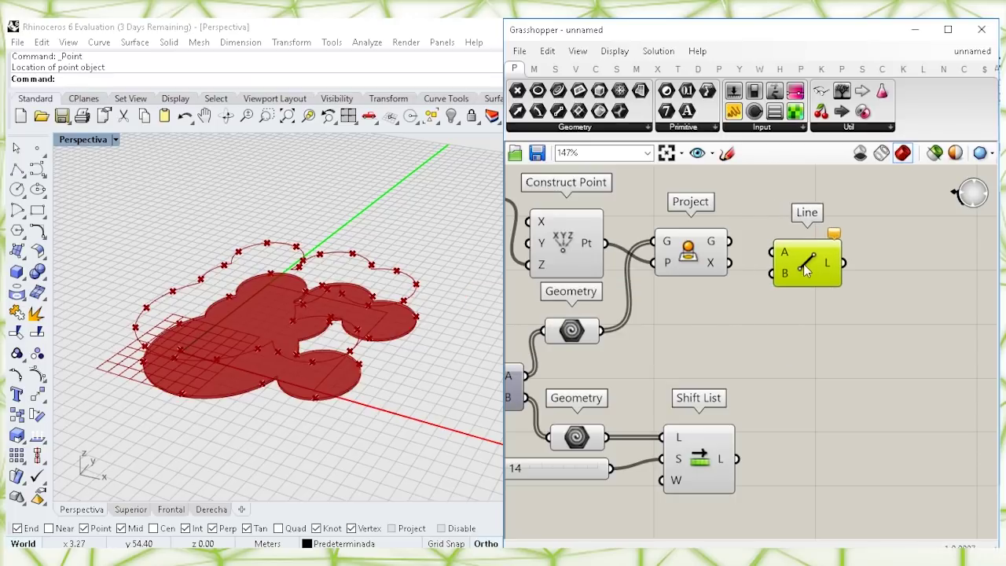
# Connect the B-list Geometry container to Line's A input and Project's geometry output to its B input
pyautogui.click(574, 442)
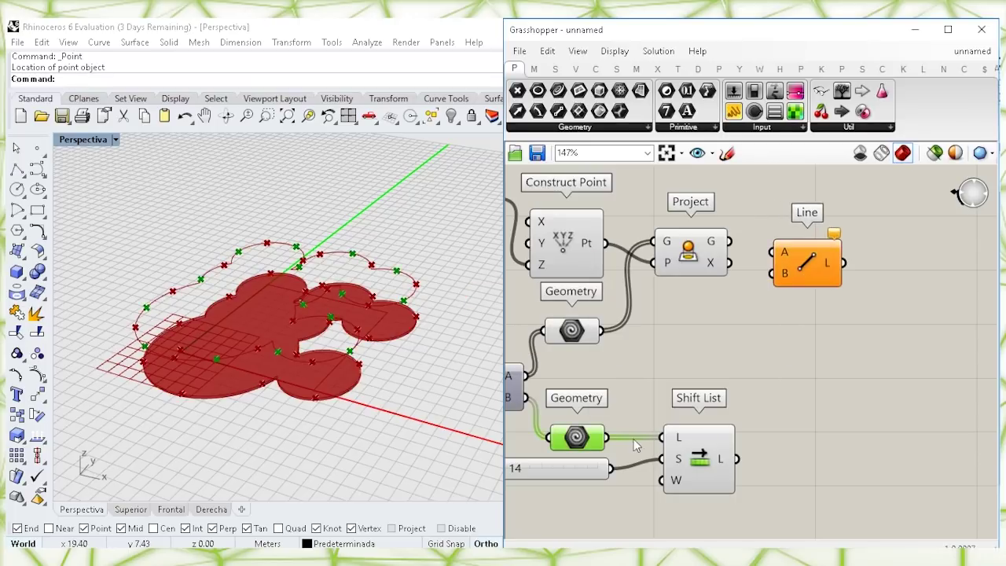
pyautogui.moveTo(610, 444)
pyautogui.mouseDown()
pyautogui.moveTo(765, 332)
pyautogui.moveTo(794, 258)
pyautogui.moveTo(831, 274)
pyautogui.mouseUp()
pyautogui.click(808, 315)
pyautogui.moveTo(731, 263); pyautogui.dragTo(835, 284)
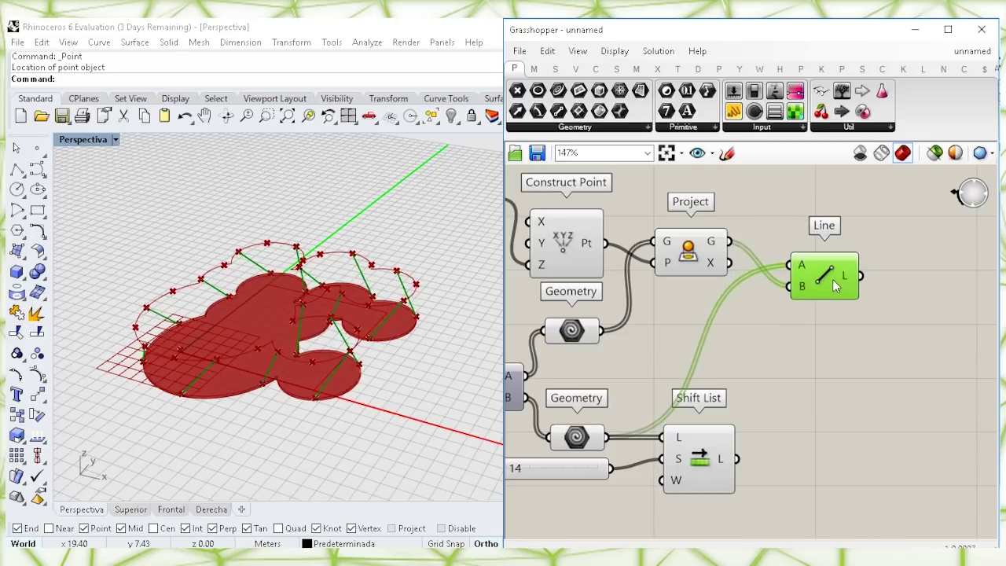
pyautogui.moveTo(814, 266); pyautogui.dragTo(805, 268)
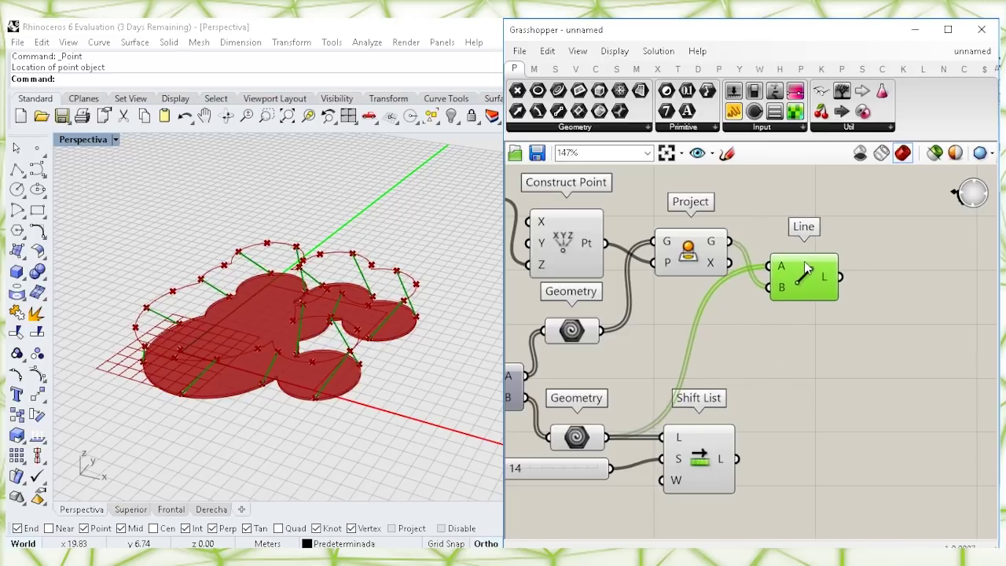
# Add a second Line component with Project's geometry output as its A input and Shift List's output as its B input
pyautogui.doubleClick(795, 358)
pyautogui.write('LIN')
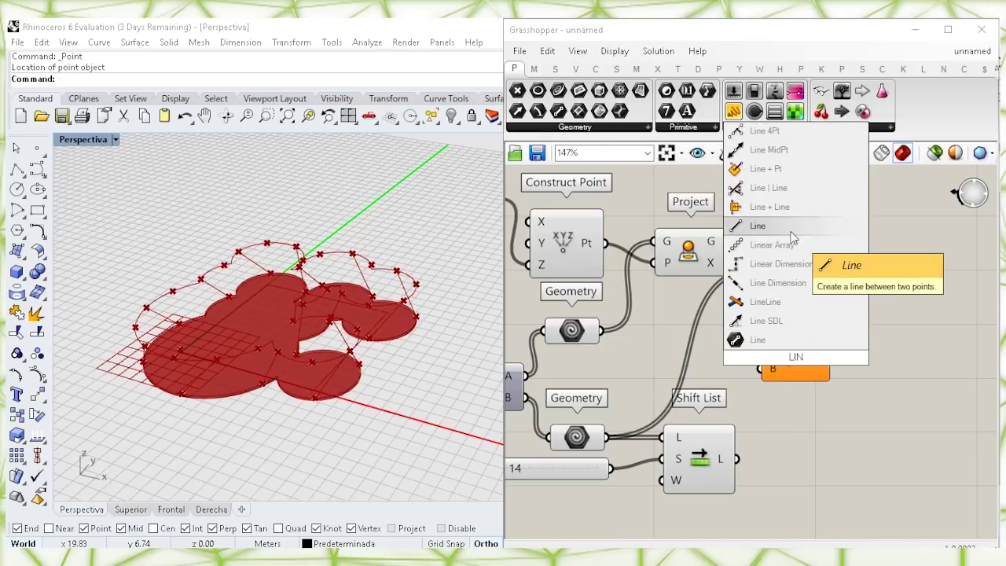
pyautogui.click(758, 225)
pyautogui.moveTo(791, 361); pyautogui.dragTo(743, 461)
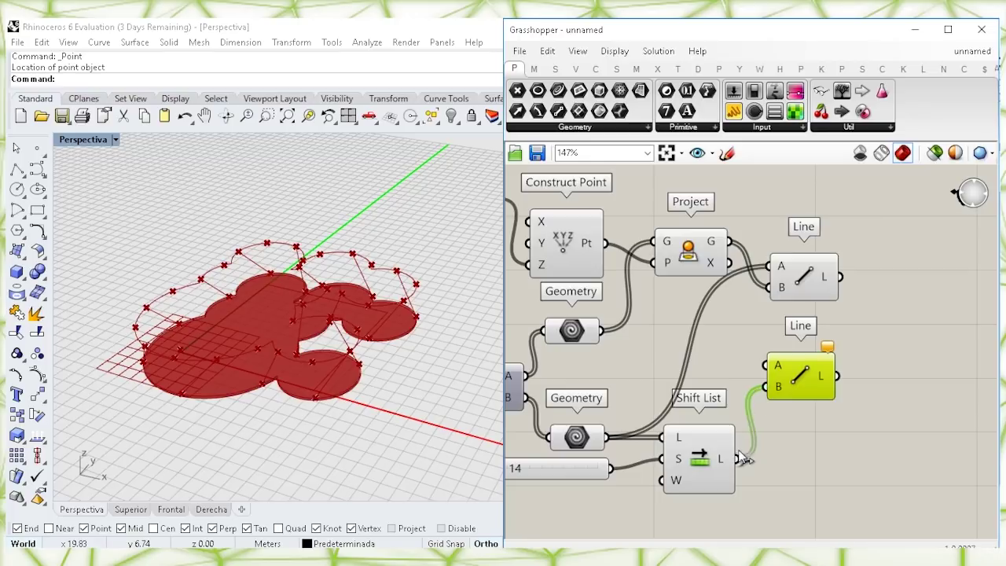
pyautogui.moveTo(796, 381); pyautogui.dragTo(798, 391)
pyautogui.moveTo(732, 242); pyautogui.dragTo(767, 374)
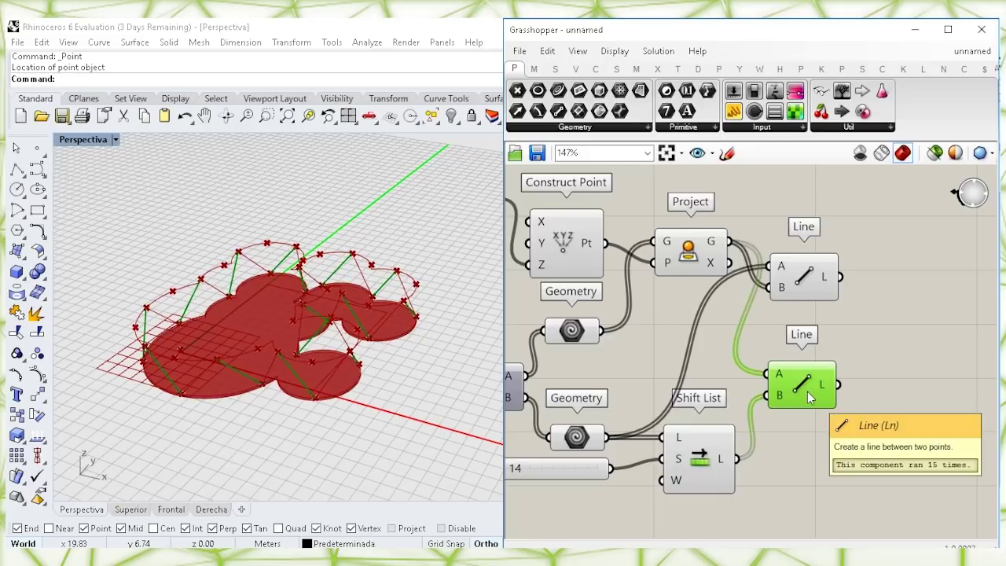
pyautogui.click(805, 278)
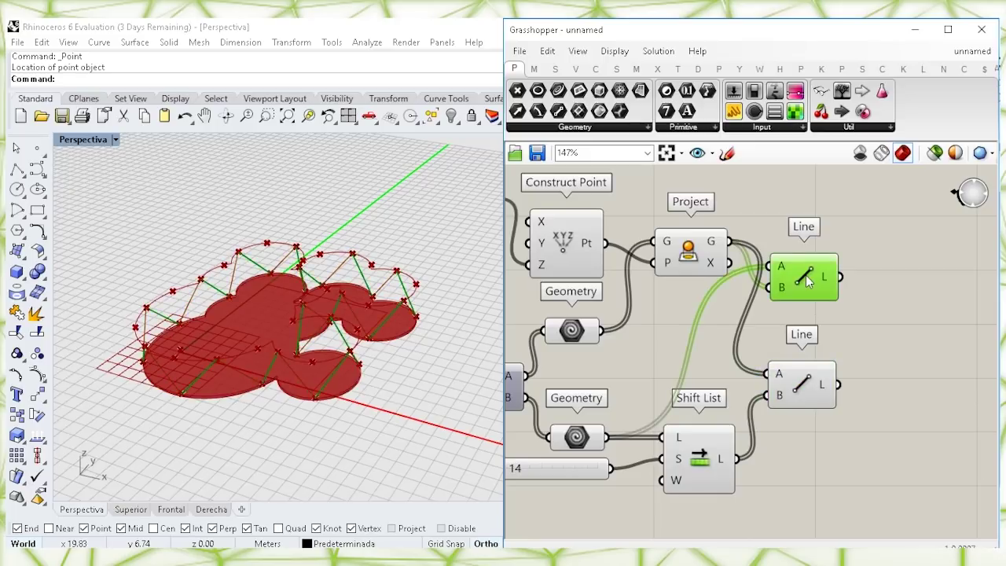
# Add a Join Curves component, flatten its curves input and connect both Line outputs to it
pyautogui.click(882, 339)
pyautogui.moveTo(881, 339); pyautogui.dragTo(832, 326, button='right')
pyautogui.doubleClick(833, 326)
pyautogui.write('joi')
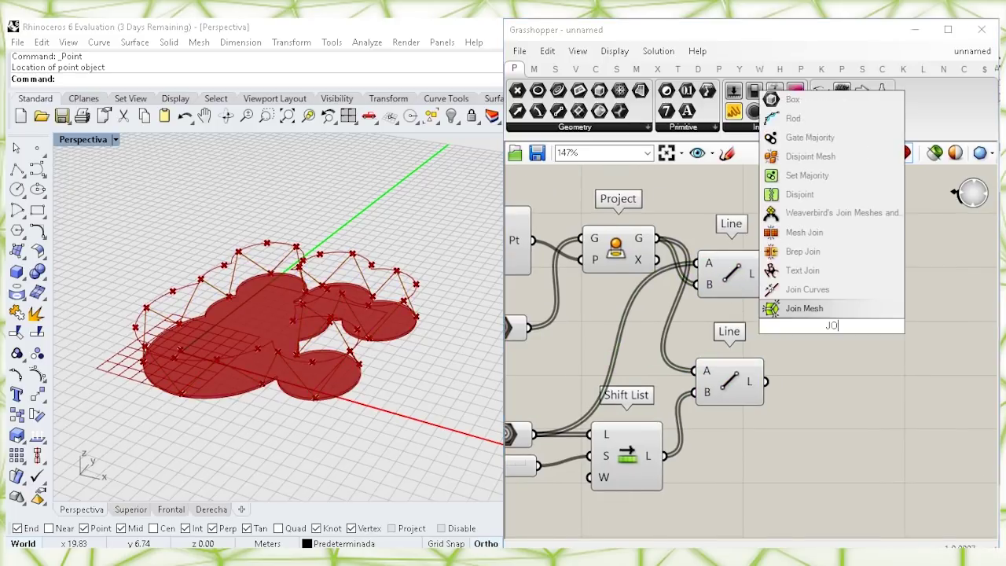
pyautogui.click(833, 289)
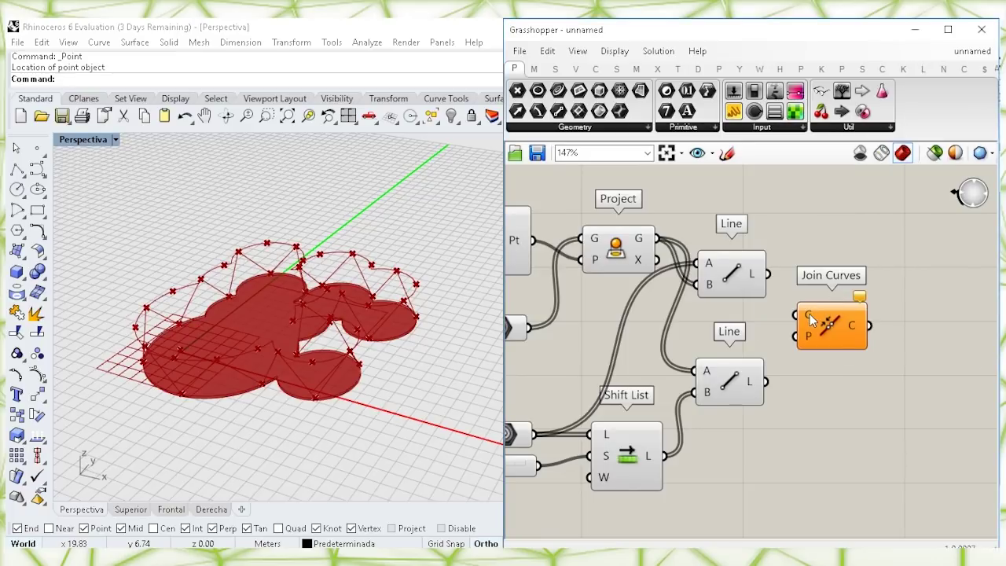
pyautogui.rightClick(809, 317)
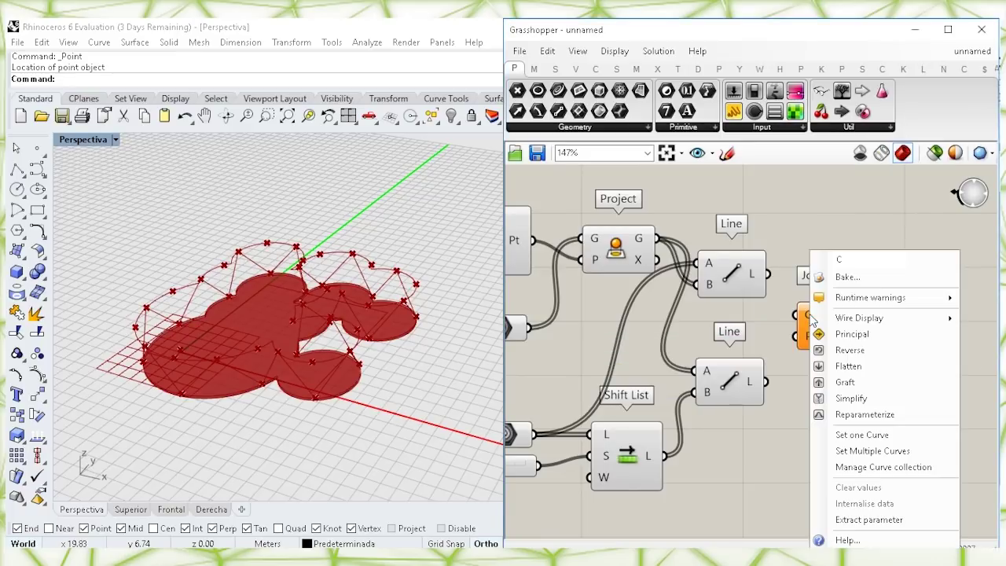
pyautogui.click(847, 367)
pyautogui.moveTo(769, 275); pyautogui.dragTo(778, 314)
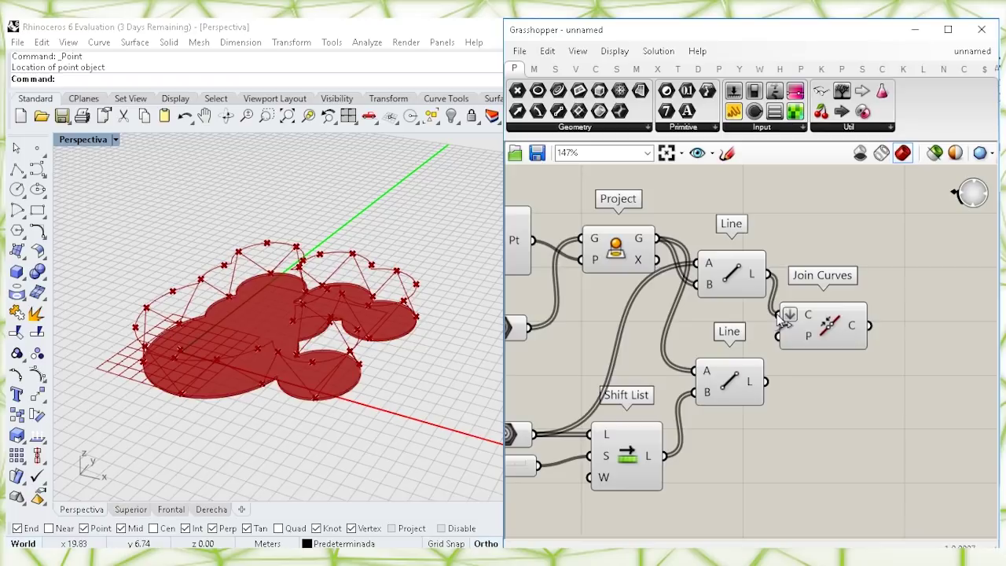
pyautogui.keyDown('shift'); pyautogui.moveTo(766, 381); pyautogui.dragTo(822, 349); pyautogui.keyUp('shift')
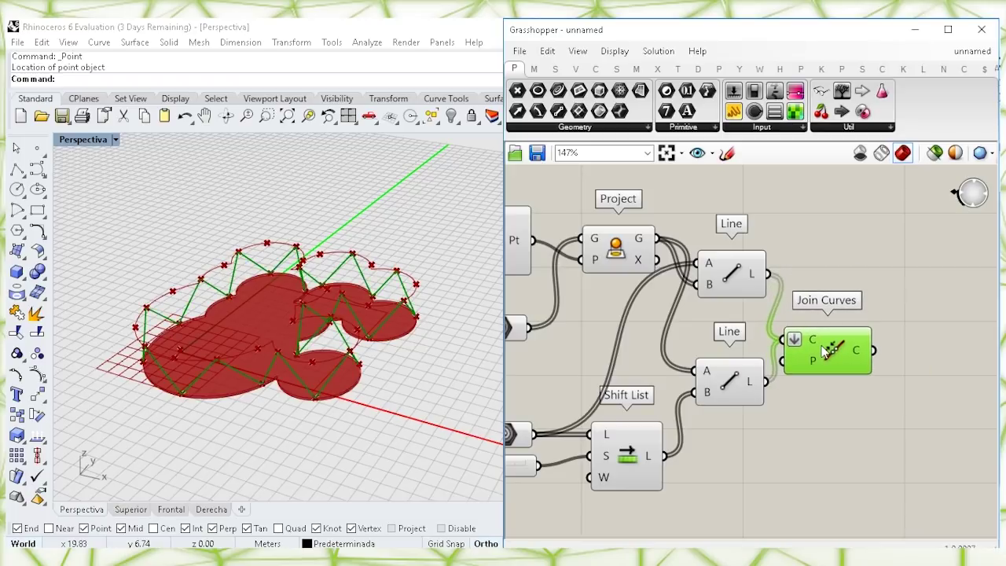
pyautogui.click(856, 411)
# Add a Divide Curve component and connect the Join Curves output to its curve input
pyautogui.moveTo(856, 411); pyautogui.dragTo(832, 398, button='right')
pyautogui.doubleClick(832, 398)
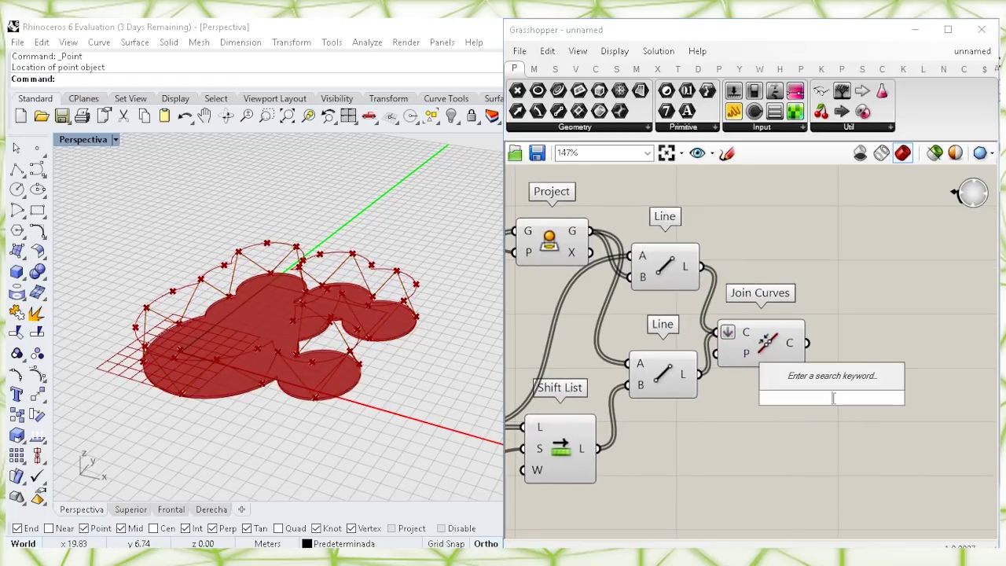
pyautogui.write('DIV')
pyautogui.click(833, 379)
pyautogui.moveTo(833, 386); pyautogui.dragTo(809, 343)
pyautogui.moveTo(857, 370); pyautogui.dragTo(867, 352)
# Add a number slider set to 1000 and connect it to the new Divide Curve's count input
pyautogui.click(745, 427)
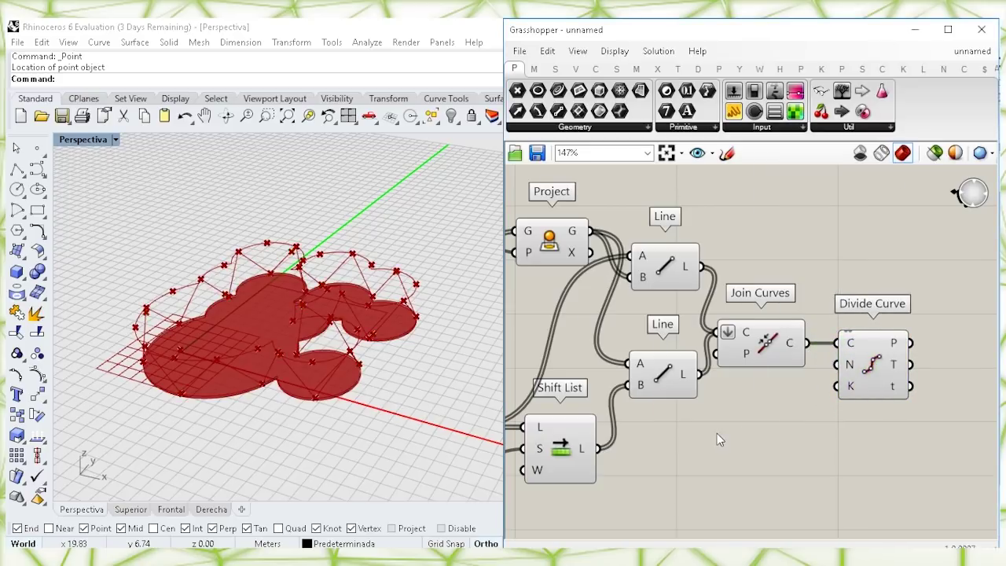
pyautogui.doubleClick(716, 433)
pyautogui.write('1000')
pyautogui.press('Return')
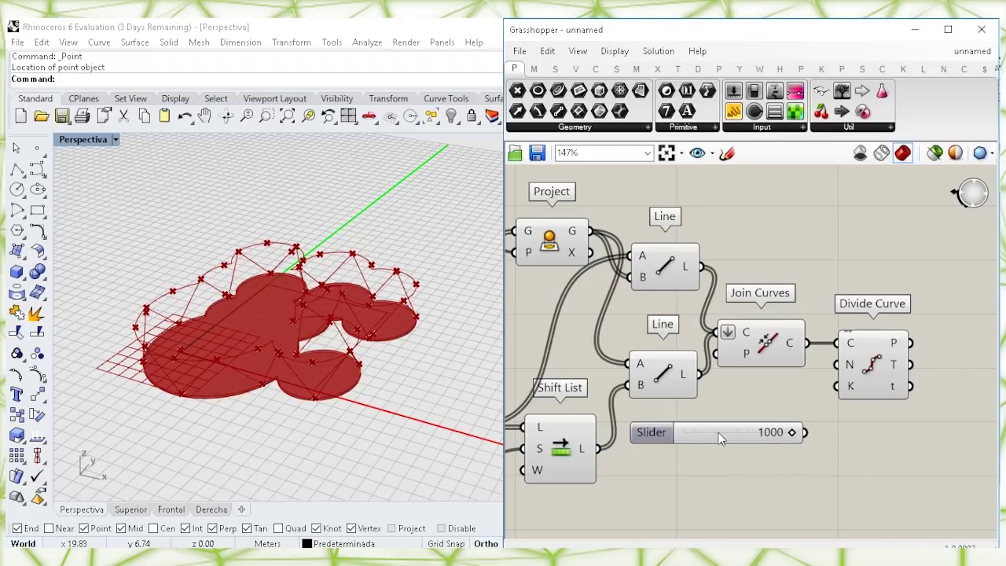
pyautogui.click(727, 421)
pyautogui.moveTo(836, 365); pyautogui.dragTo(806, 425)
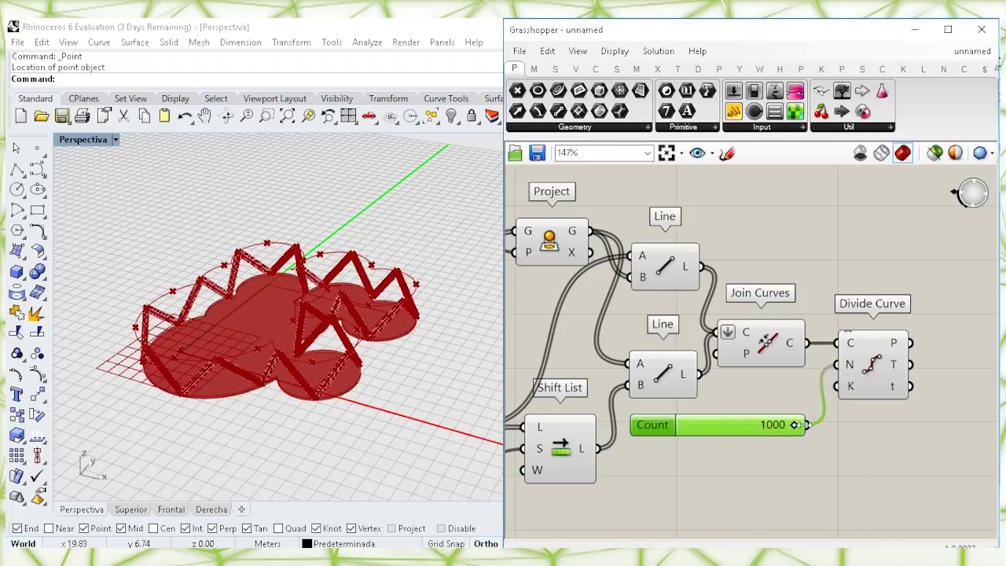
pyautogui.click(867, 370)
pyautogui.click(868, 440)
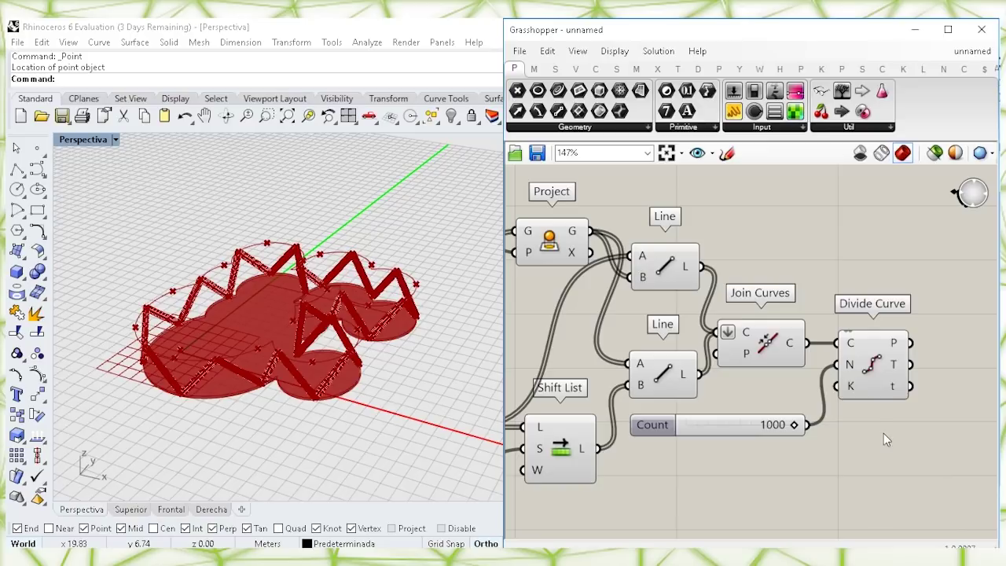
# Add an Interpolate component and connect the second Divide Curve's points output to its vertices input
pyautogui.moveTo(882, 433); pyautogui.dragTo(865, 422, button='right')
pyautogui.doubleClick(888, 417)
pyautogui.write('INTER')
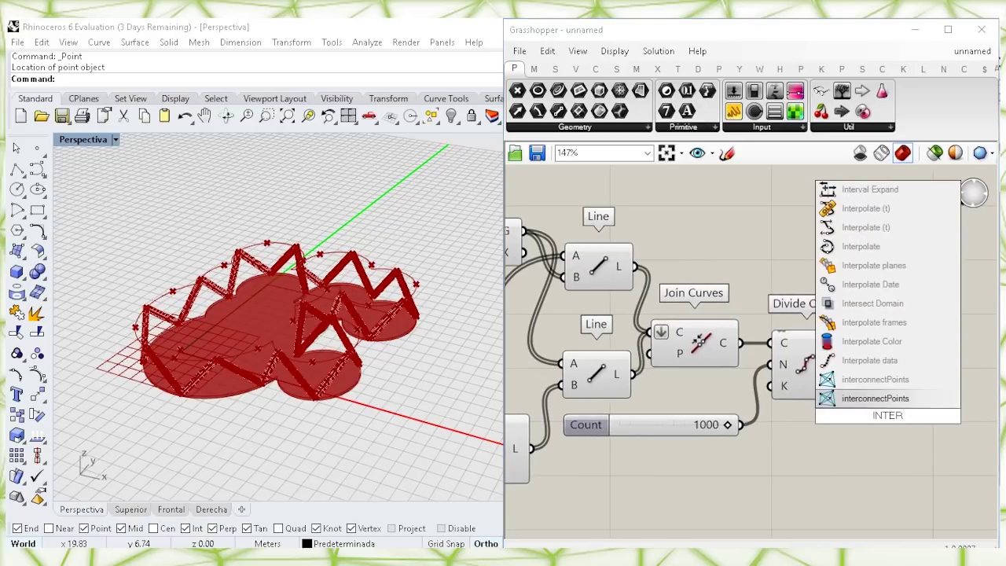
pyautogui.click(873, 247)
pyautogui.moveTo(877, 403); pyautogui.dragTo(896, 365)
pyautogui.moveTo(844, 343); pyautogui.dragTo(871, 348)
pyautogui.moveTo(911, 375); pyautogui.dragTo(906, 372)
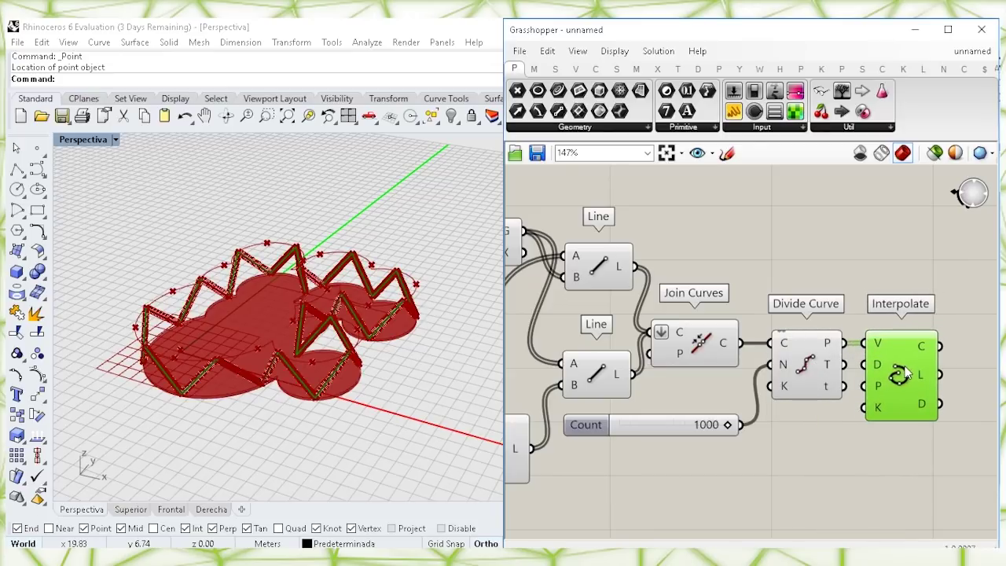
# Invert the Interpolate component's Periodic input
pyautogui.moveTo(878, 393)
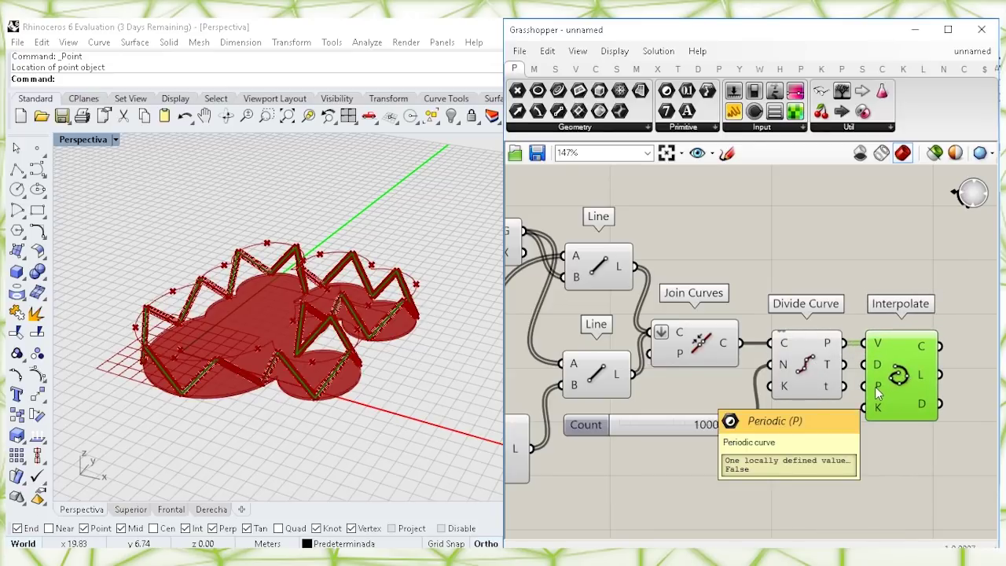
pyautogui.rightClick(878, 393)
pyautogui.click(876, 414)
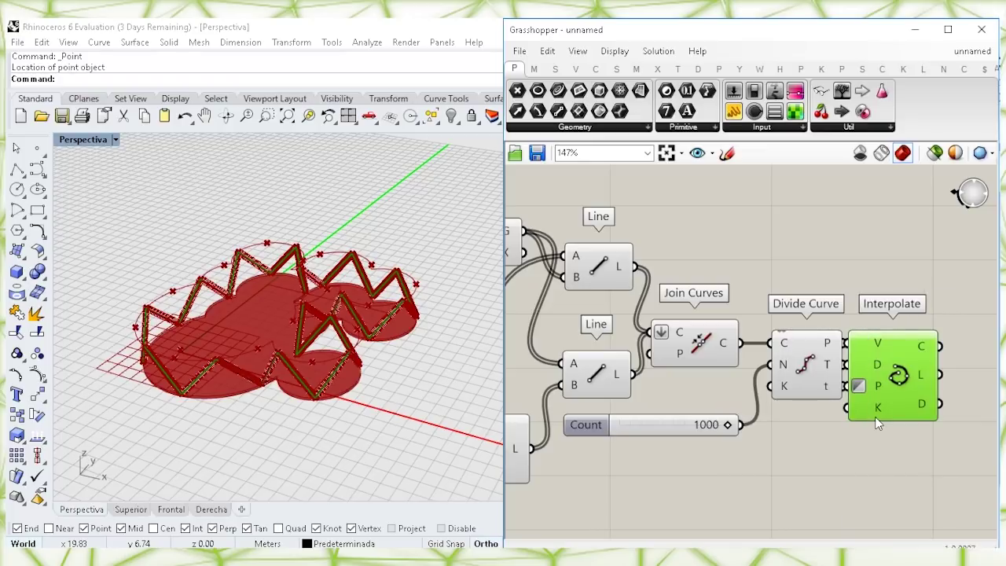
pyautogui.click(834, 443)
pyautogui.click(895, 378)
pyautogui.click(851, 461)
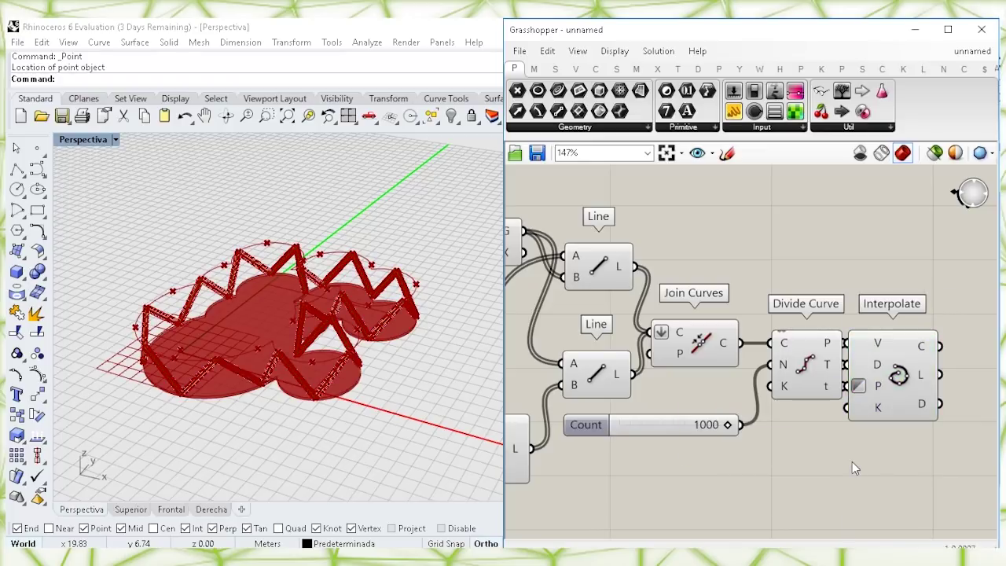
# Add a Pipe component after Interpolate and a number slider set to 0.045
pyautogui.moveTo(874, 463); pyautogui.dragTo(764, 421, button='right')
pyautogui.click(761, 344)
pyautogui.click(850, 343)
pyautogui.doubleClick(850, 343)
pyautogui.write('PIP')
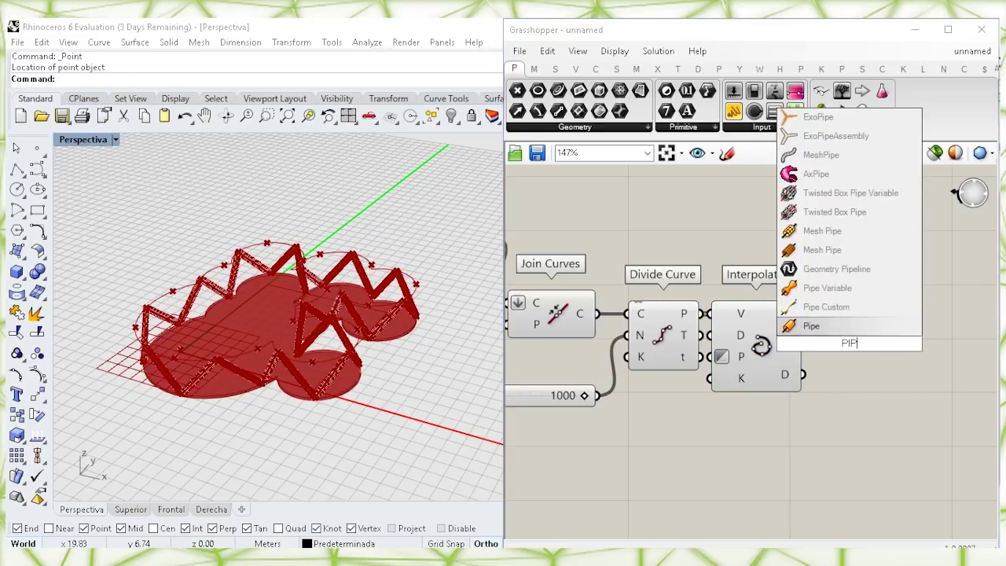
pyautogui.click(811, 325)
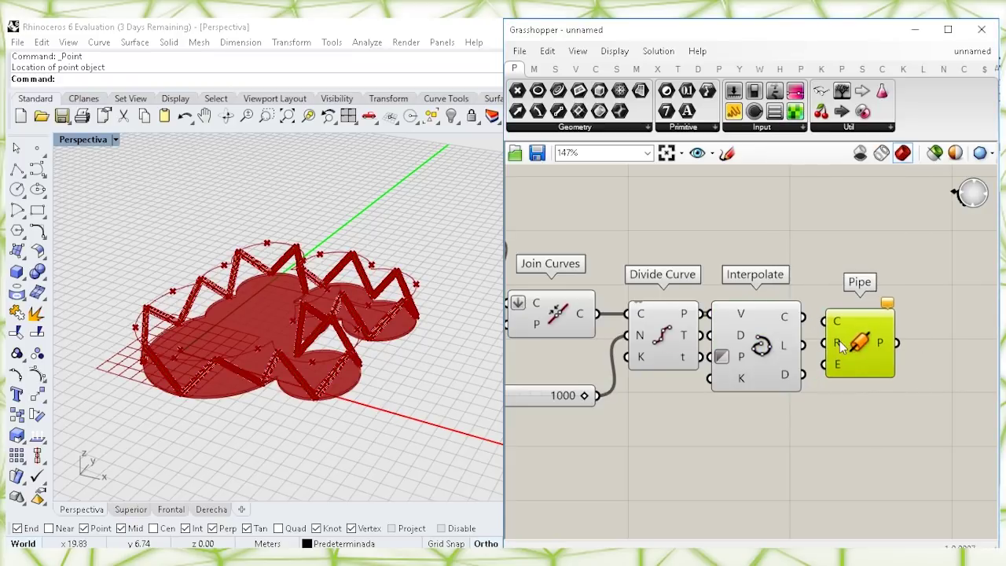
pyautogui.doubleClick(747, 396)
pyautogui.write('0.045')
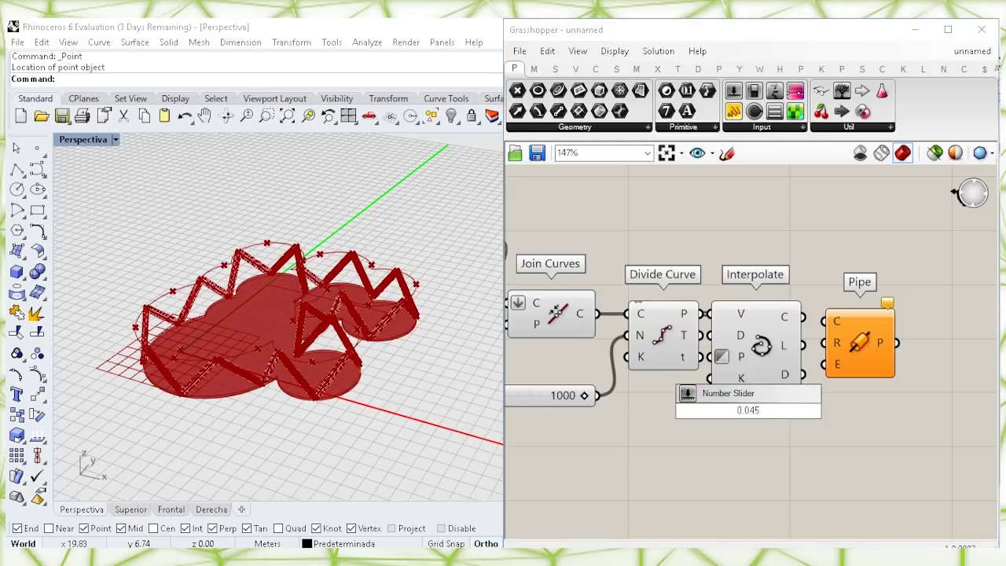
pyautogui.press('Return')
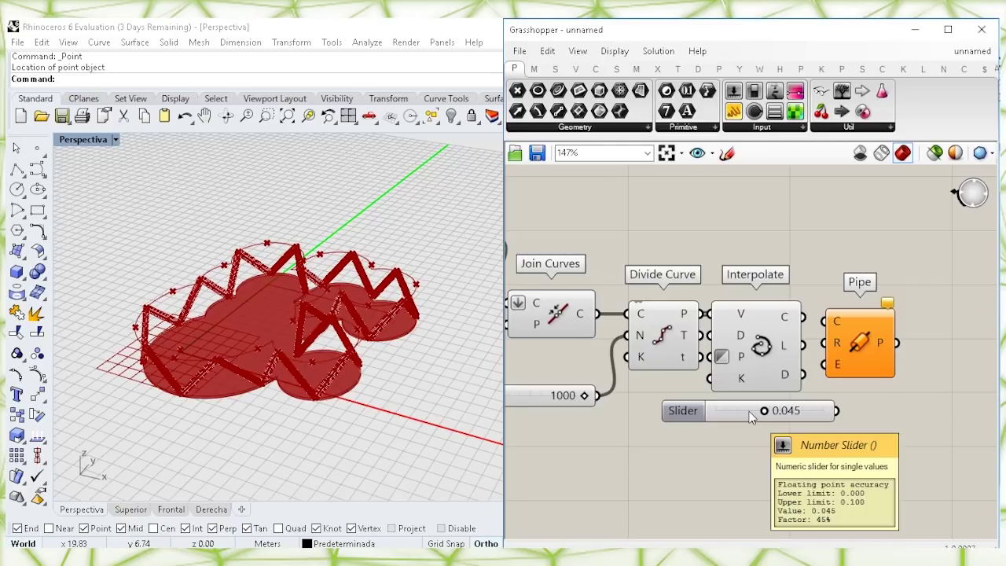
# Connect Interpolate's curve output to Pipe's curve input and the 0.045 slider to its radius input
pyautogui.click(852, 346)
pyautogui.moveTo(854, 348); pyautogui.dragTo(803, 317)
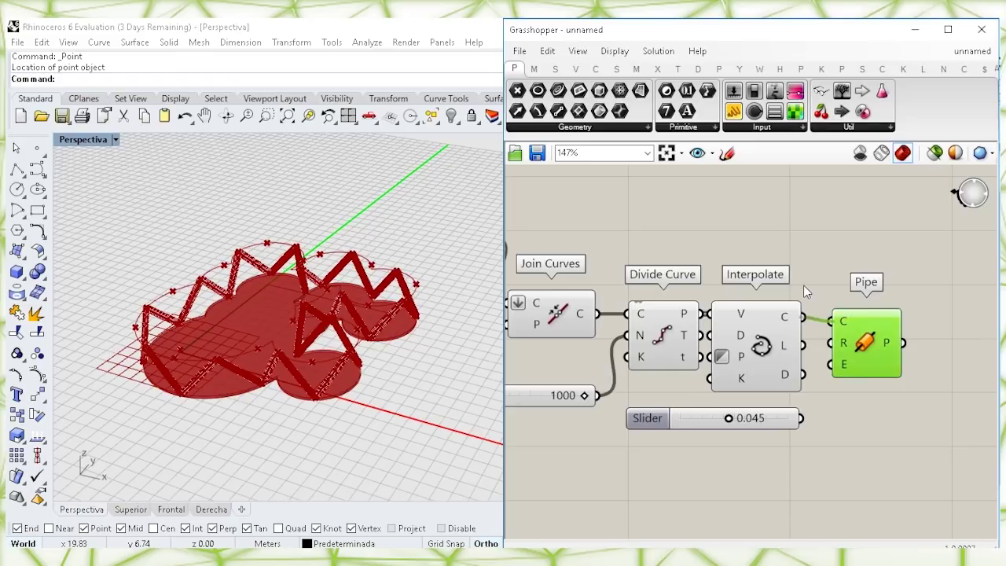
pyautogui.moveTo(862, 340); pyautogui.dragTo(802, 417)
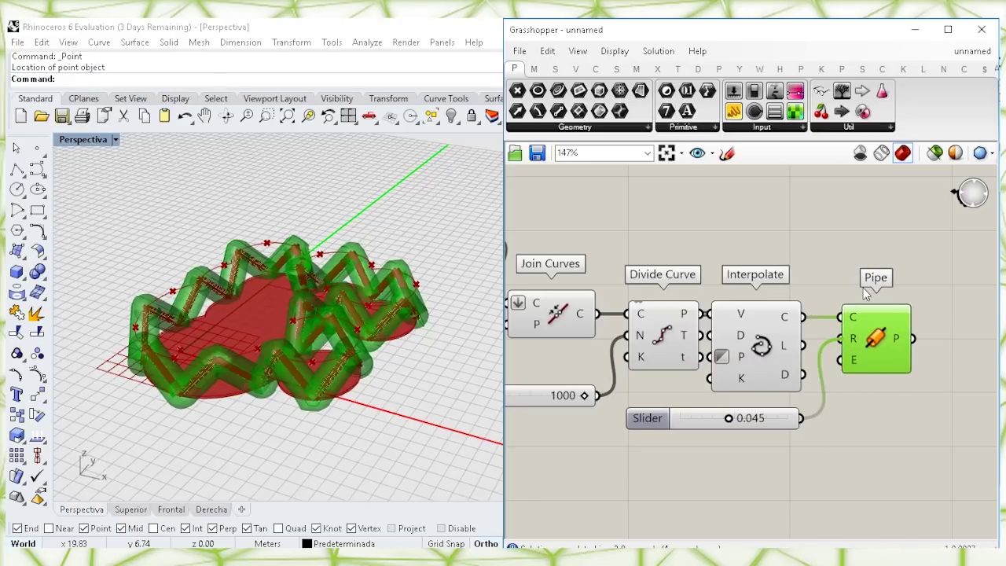
pyautogui.click(819, 285)
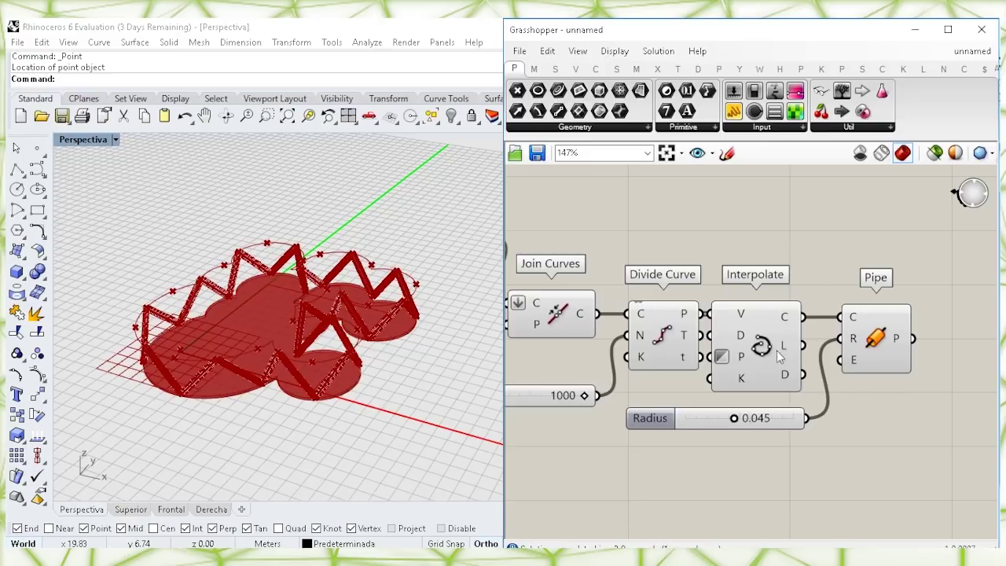
# Turn off the preview of the Divide Curve component that feeds Interpolate
pyautogui.click(664, 336)
pyautogui.rightClick(664, 336)
pyautogui.click(683, 357)
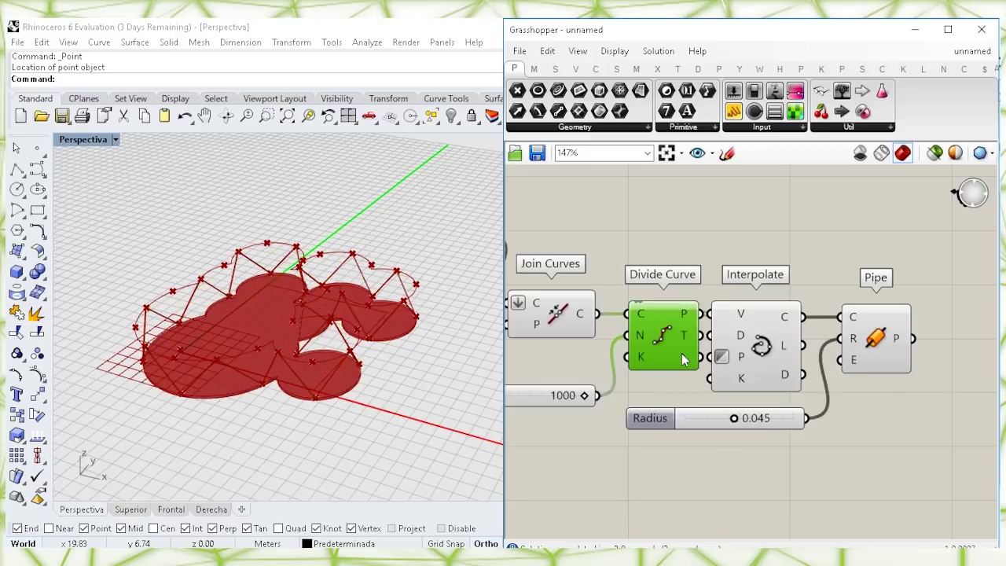
# Examine the piped zigzag structure from closer up and from another angle in the Rhino viewport
pyautogui.click(882, 343)
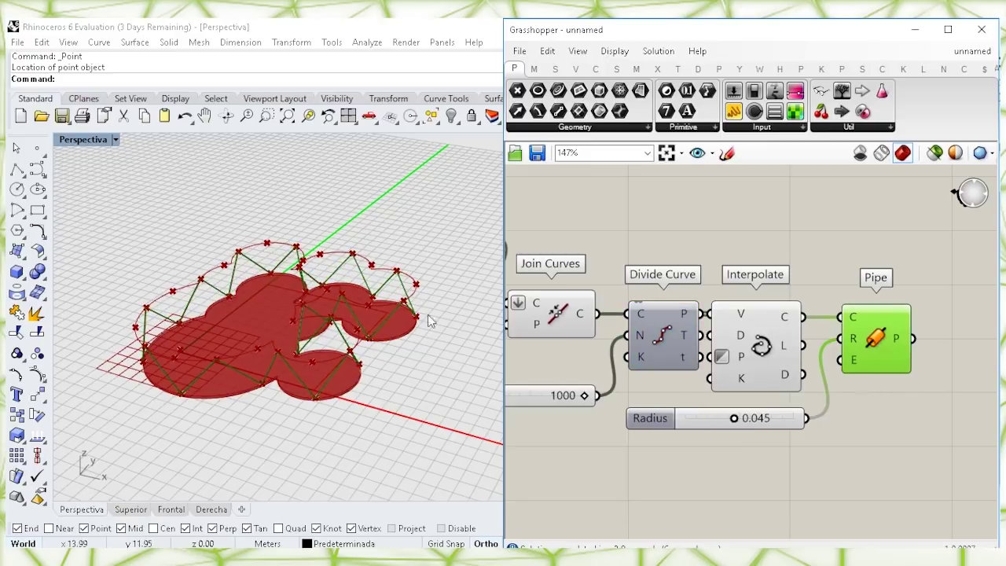
pyautogui.scroll(5, 310, 343)
pyautogui.scroll(-2, 312, 343)
pyautogui.moveTo(314, 341); pyautogui.dragTo(407, 302, button='right')
pyautogui.scroll(-1, 346, 369)
pyautogui.click(709, 227)
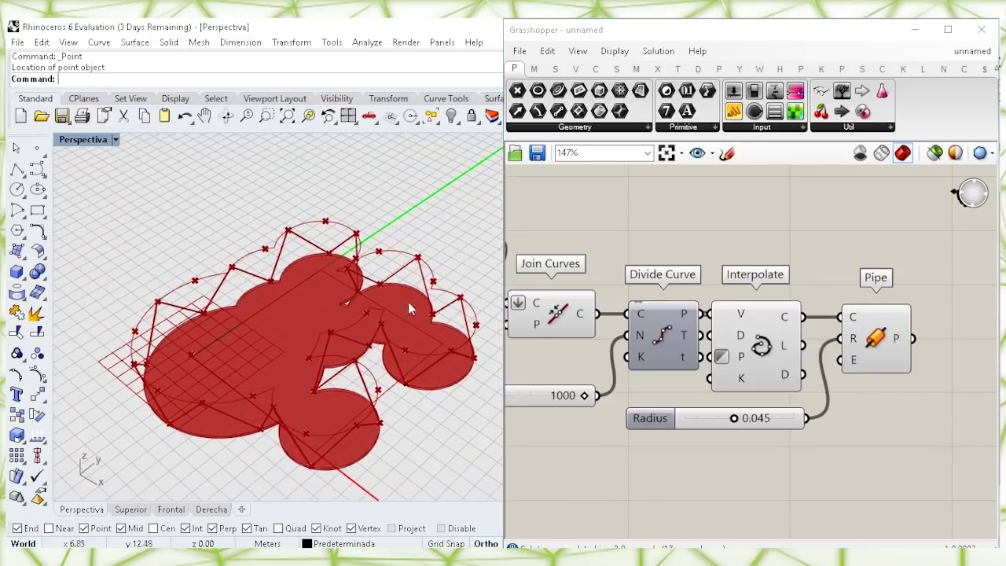
pyautogui.click(873, 340)
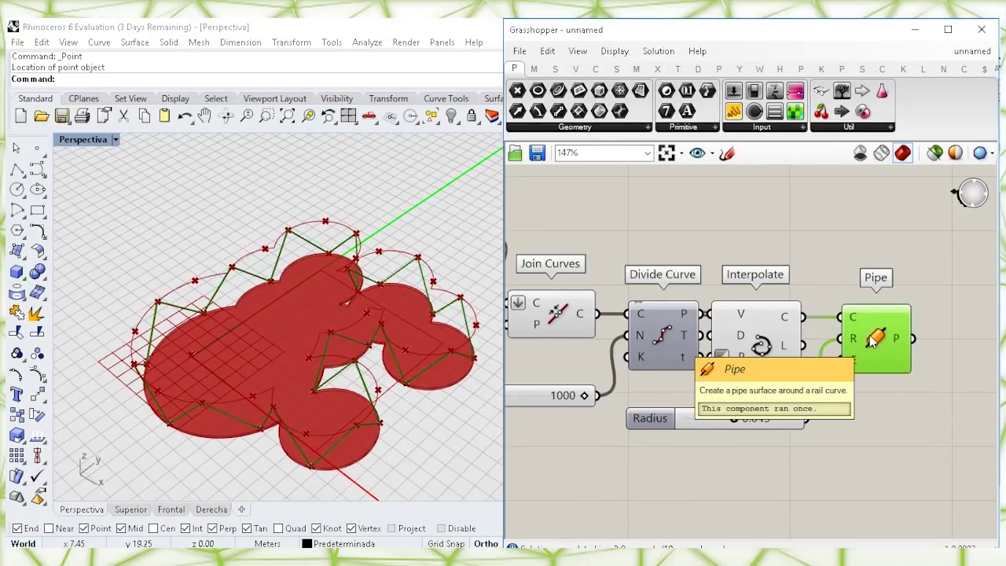
# Locate the Move component of the raised outline and add a second Pipe component above the Extrude group
pyautogui.moveTo(665, 275); pyautogui.dragTo(865, 288, button='right')
pyautogui.moveTo(634, 287); pyautogui.dragTo(849, 279, button='right')
pyautogui.moveTo(684, 293); pyautogui.dragTo(780, 283, button='right')
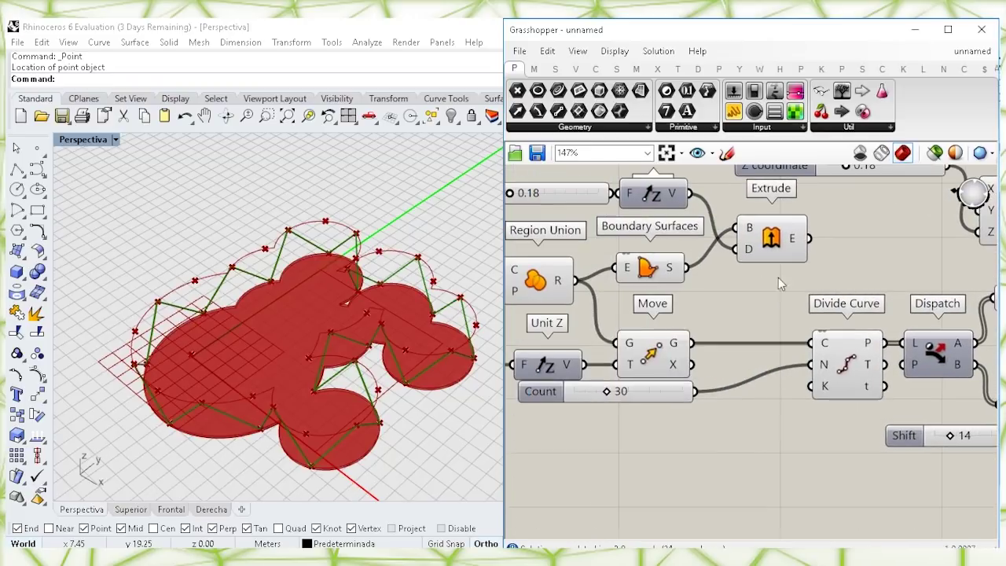
pyautogui.click(657, 358)
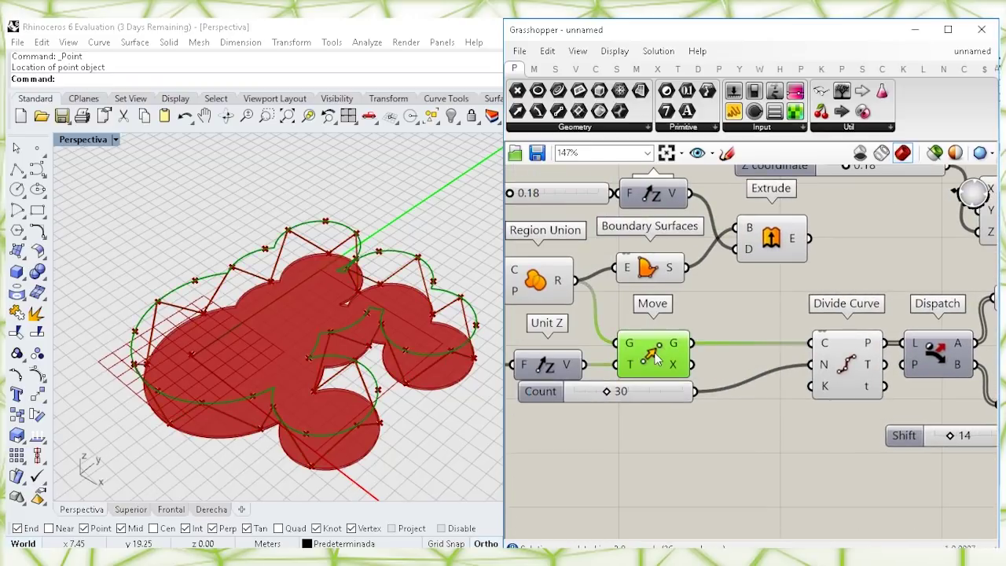
pyautogui.click(673, 448)
pyautogui.moveTo(746, 345); pyautogui.dragTo(691, 428, button='right')
pyautogui.click(604, 440)
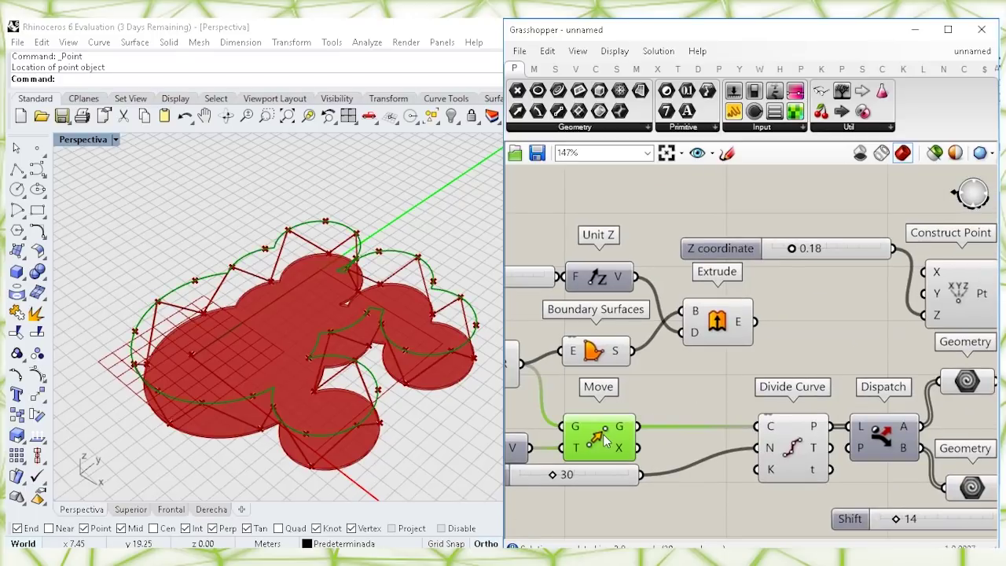
pyautogui.moveTo(659, 242); pyautogui.dragTo(659, 289, button='right')
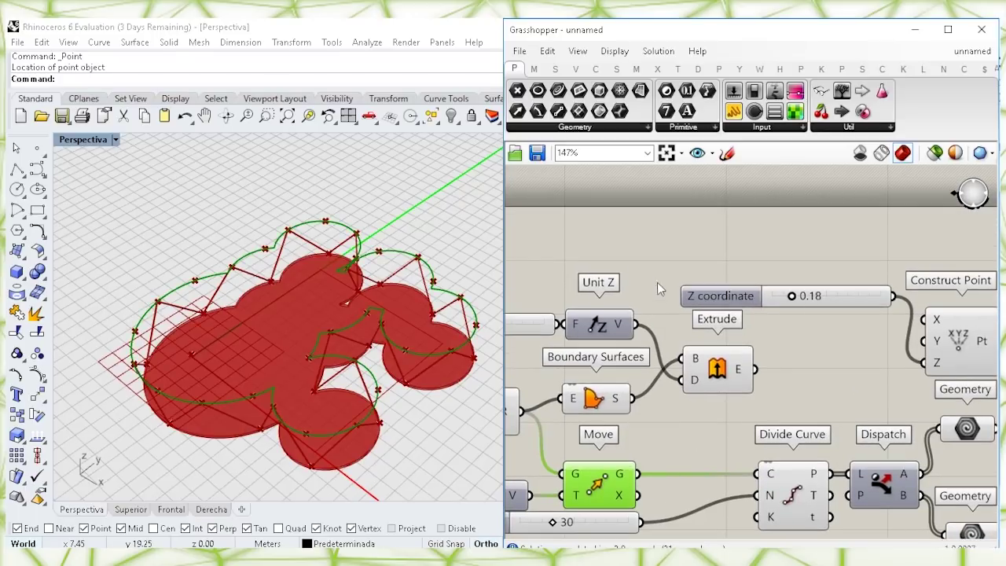
pyautogui.click(684, 232)
pyautogui.doubleClick(700, 230)
pyautogui.write('PIP')
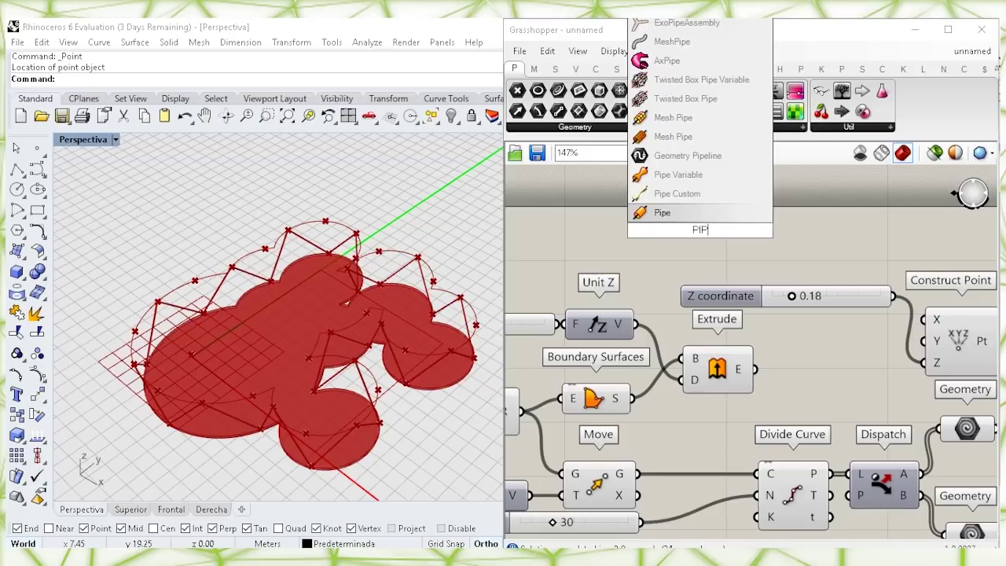
pyautogui.click(697, 214)
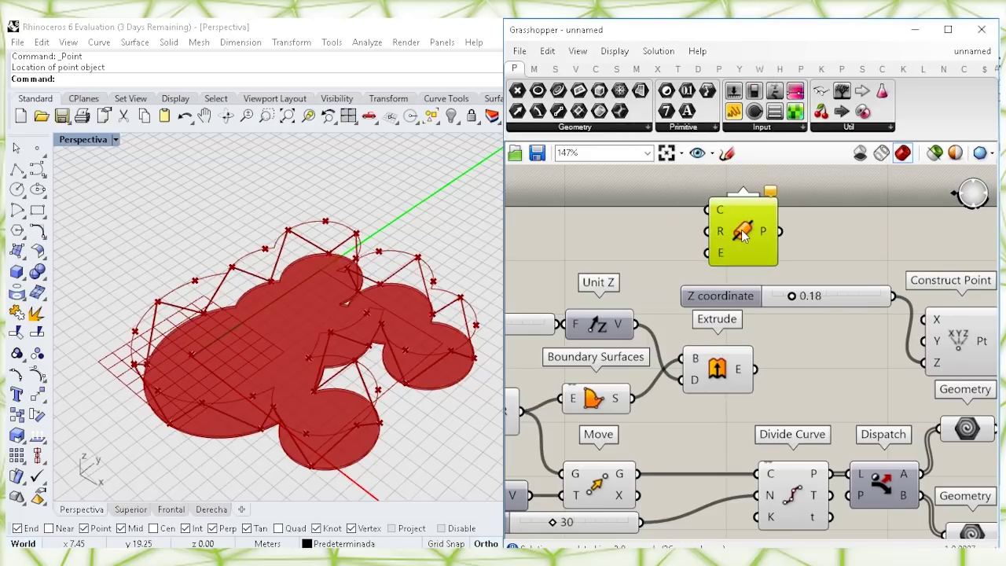
# Add a number slider set to 0.06 and connect it to the second Pipe's radius input
pyautogui.doubleClick(620, 229)
pyautogui.write('0.0')
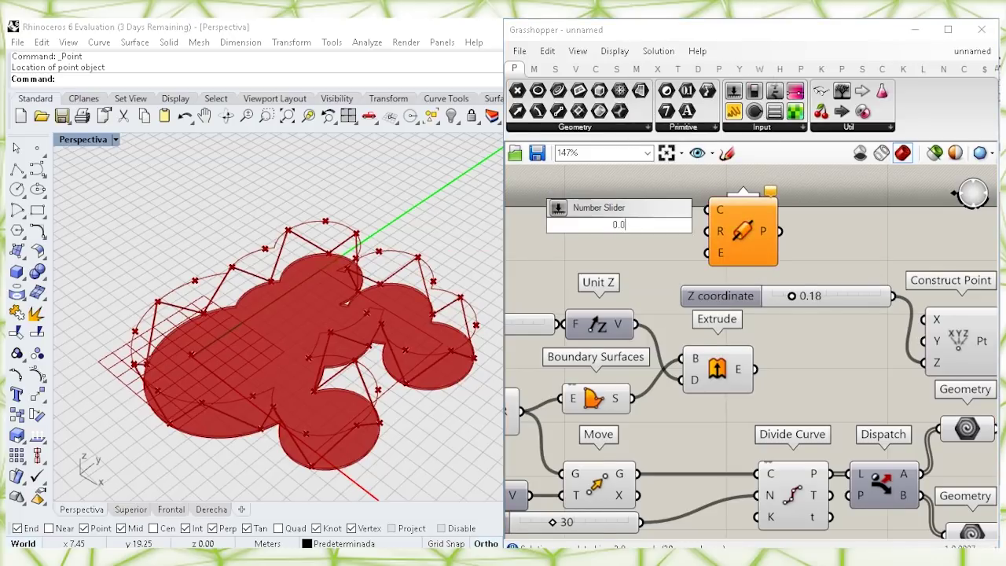
pyautogui.write('6')
pyautogui.press('Return')
pyautogui.click(593, 238)
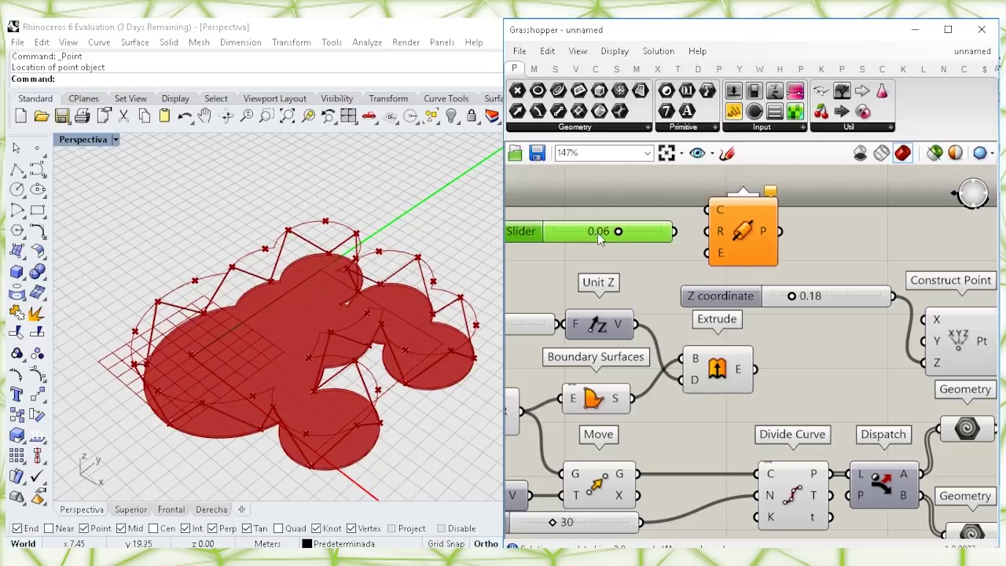
pyautogui.moveTo(706, 235); pyautogui.dragTo(675, 231)
pyautogui.click(748, 235)
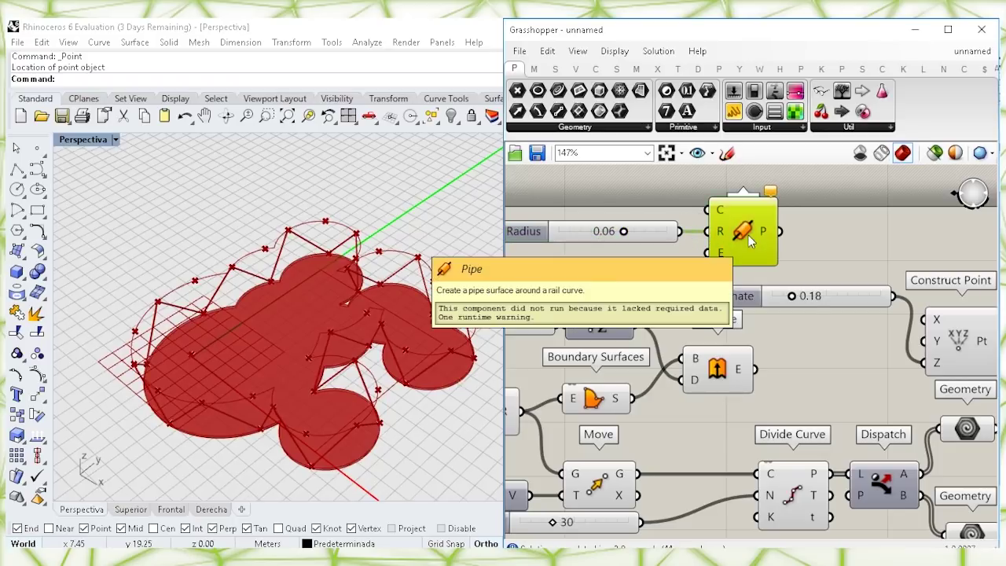
pyautogui.click(826, 254)
# Connect Move's geometry output to the second Pipe's curve input
pyautogui.click(618, 483)
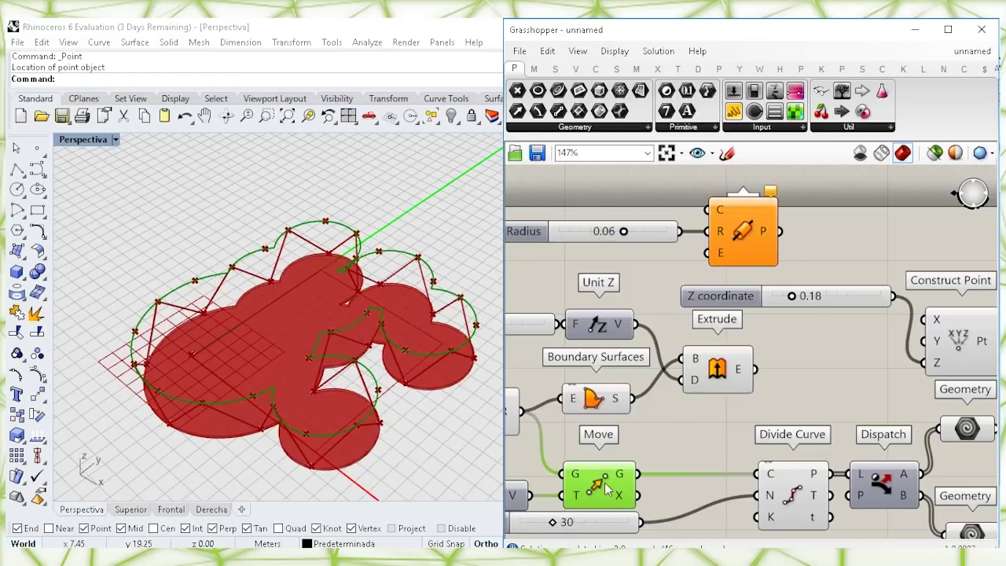
pyautogui.moveTo(643, 475); pyautogui.dragTo(711, 211)
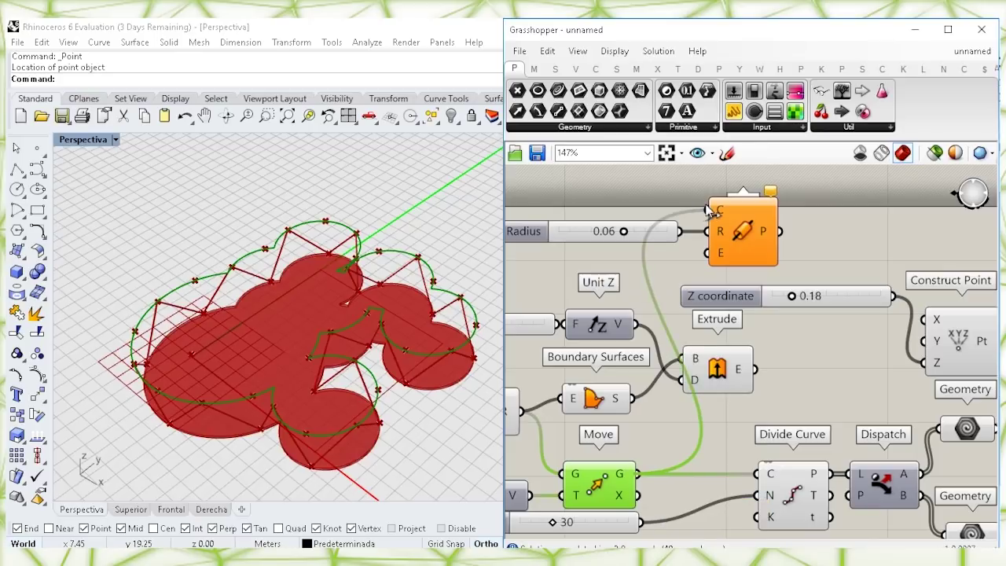
pyautogui.click(834, 253)
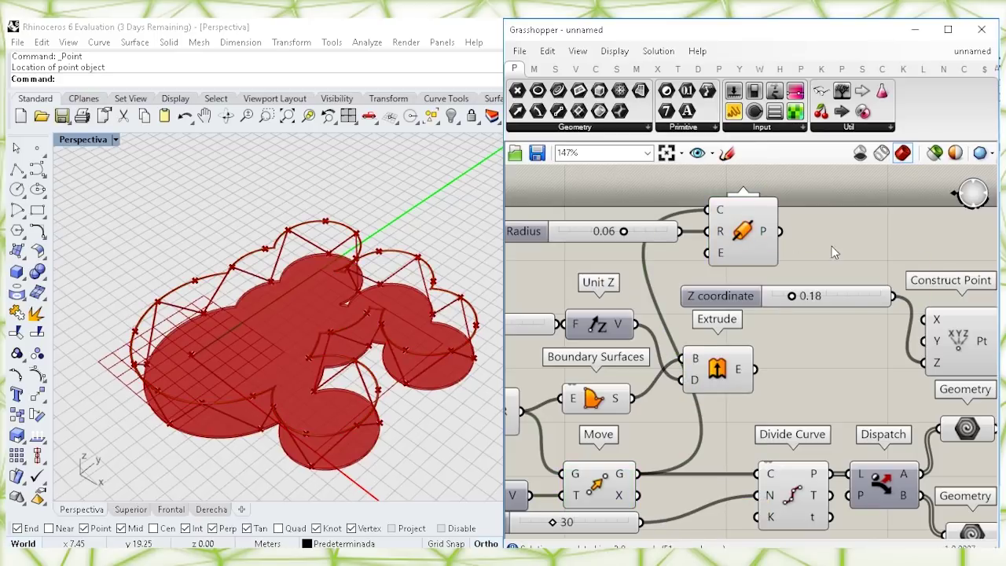
# Move the 0.06 radius slider away from the second Pipe and line up Extrude beneath that Pipe
pyautogui.moveTo(650, 231); pyautogui.dragTo(606, 231)
pyautogui.click(745, 229)
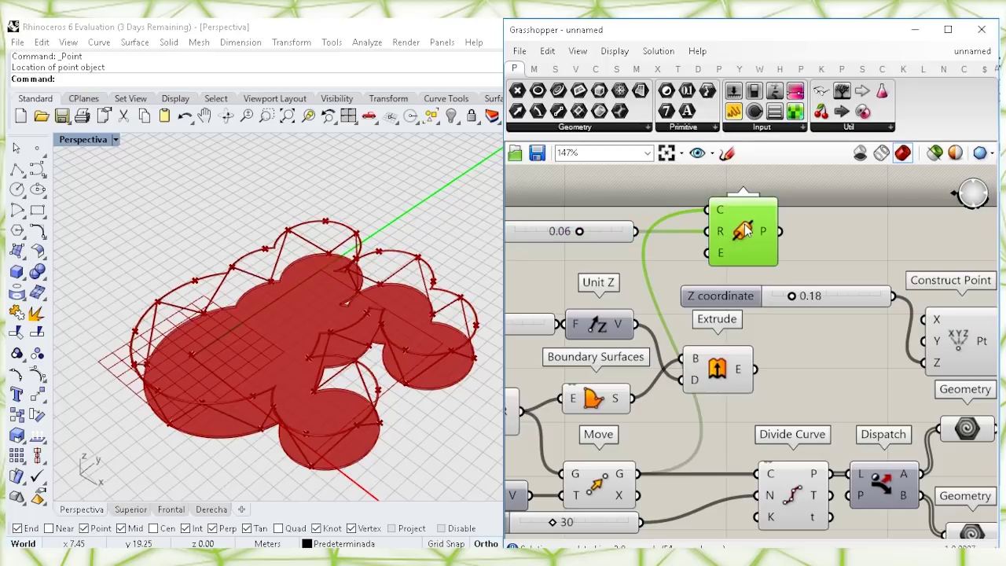
pyautogui.click(737, 451)
pyautogui.moveTo(722, 355); pyautogui.dragTo(747, 358)
pyautogui.click(815, 353)
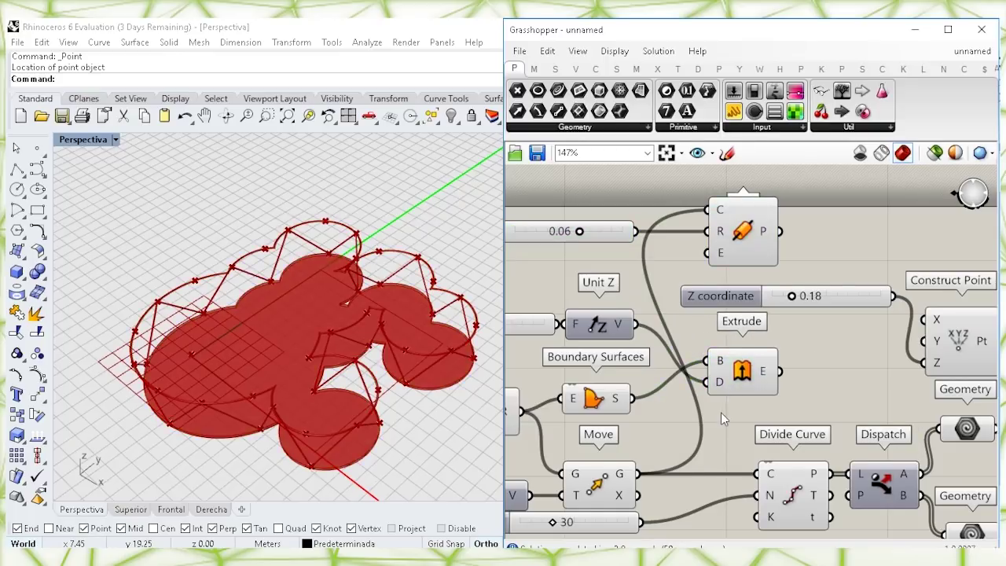
# Add a second Boundary Surfaces component below Move and connect Move's geometry output to its edges input
pyautogui.moveTo(721, 411); pyautogui.dragTo(754, 334, button='right')
pyautogui.click(638, 412)
pyautogui.moveTo(690, 449); pyautogui.dragTo(648, 310, button='right')
pyautogui.moveTo(405, 446); pyautogui.dragTo(408, 369, button='right')
pyautogui.click(626, 424)
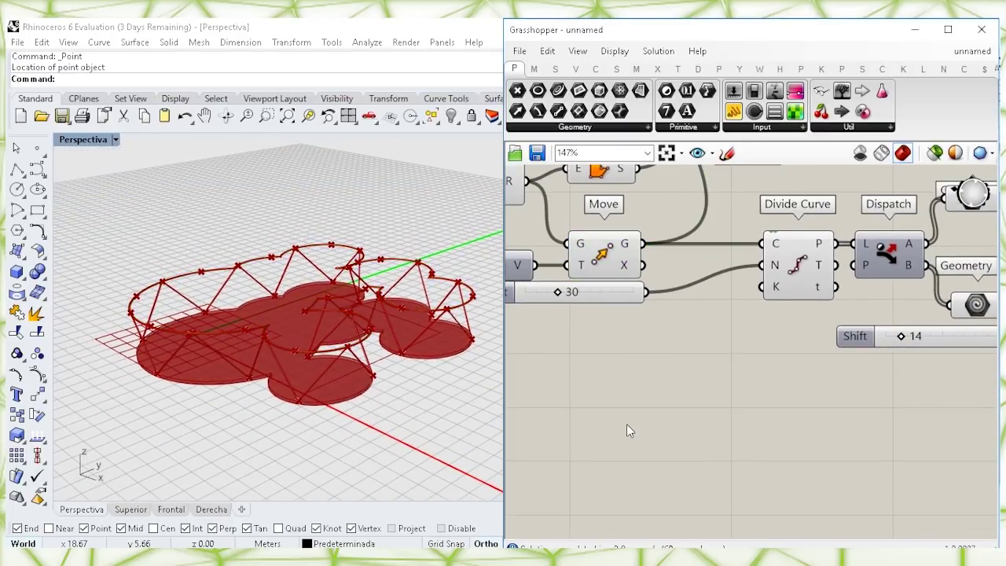
pyautogui.doubleClick(626, 424)
pyautogui.write('BOUND')
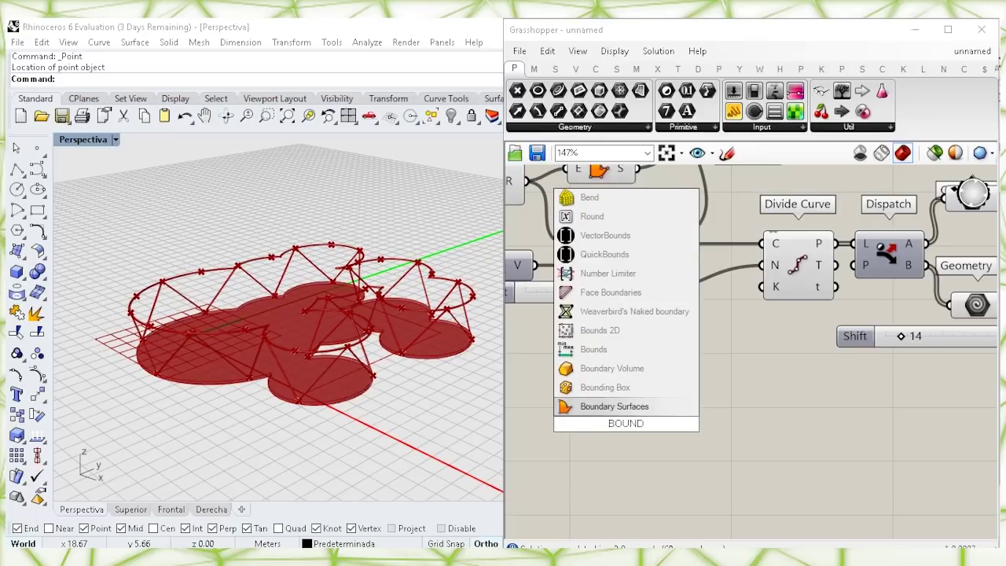
pyautogui.press('Return')
pyautogui.click(621, 264)
pyautogui.moveTo(642, 244); pyautogui.dragTo(699, 460)
pyautogui.click(635, 427)
# Add a Mesh parameter and connect the new Boundary Surfaces output to it
pyautogui.moveTo(679, 418); pyautogui.dragTo(594, 303, button='right')
pyautogui.click(718, 412)
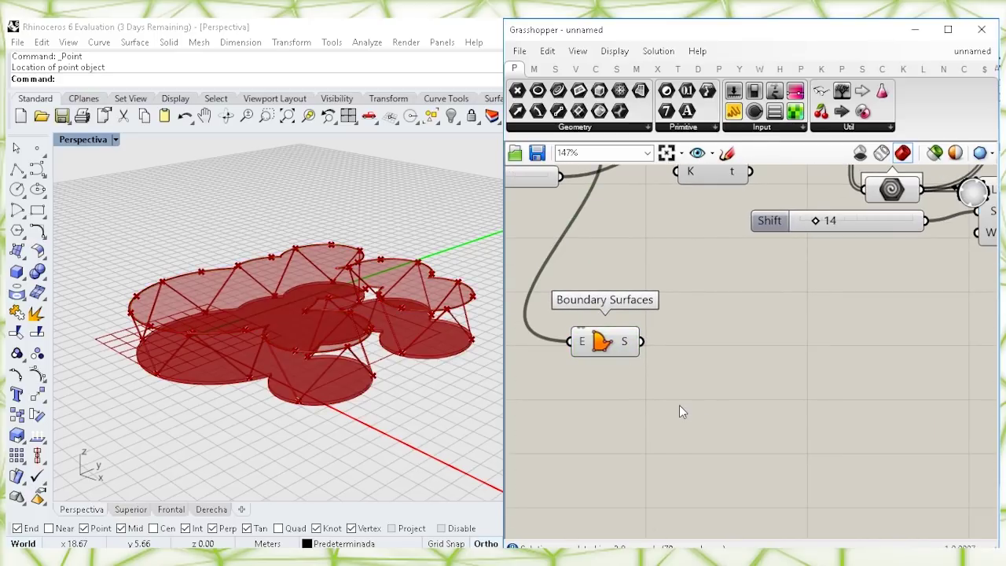
pyautogui.doubleClick(679, 407)
pyautogui.write('MESH')
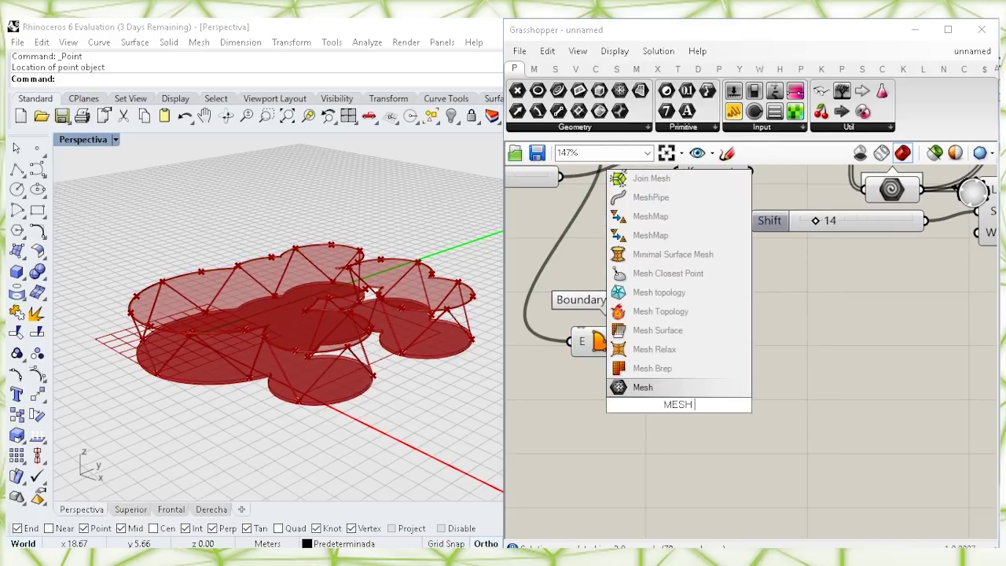
pyautogui.click(653, 387)
pyautogui.moveTo(642, 341)
pyautogui.mouseDown()
pyautogui.moveTo(659, 405)
pyautogui.moveTo(661, 341)
pyautogui.mouseUp()
# Turn off the preview of the new Boundary Surfaces component feeding the Mesh parameter
pyautogui.click(612, 347)
pyautogui.rightClick(611, 347)
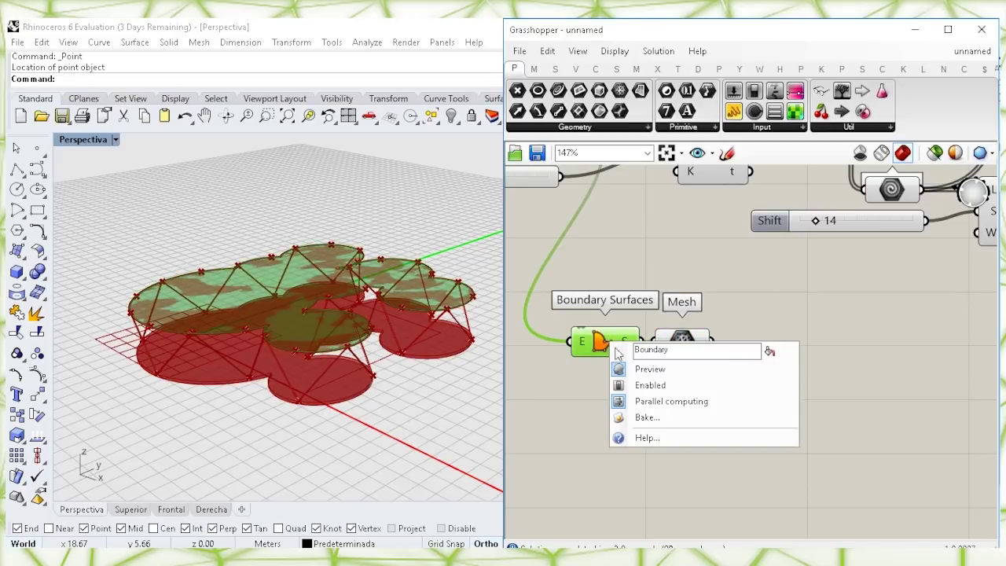
pyautogui.click(638, 369)
pyautogui.click(682, 346)
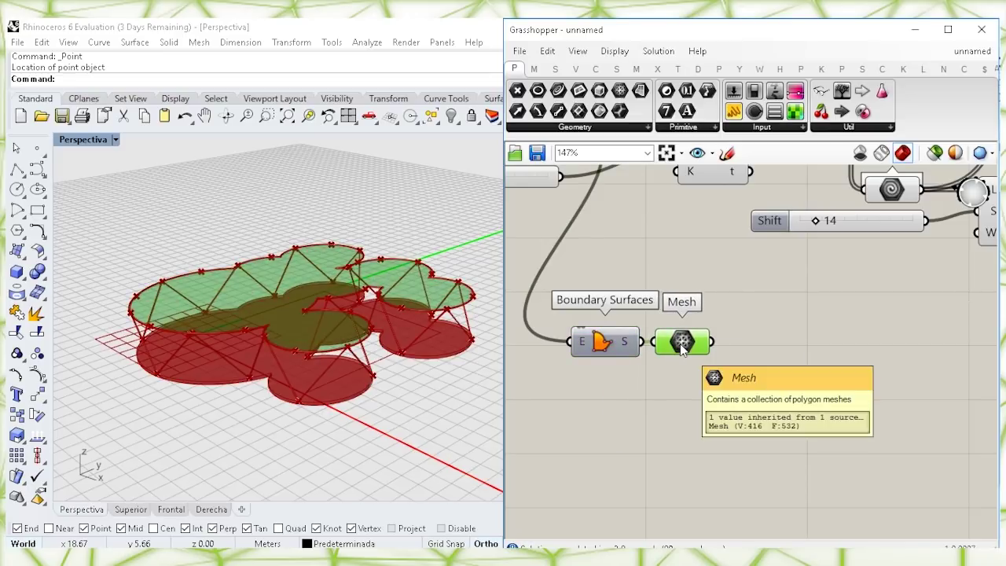
# Add a NakedVertices component below Mesh and connect the Mesh output to its M input
pyautogui.click(767, 402)
pyautogui.doubleClick(767, 401)
pyautogui.write('NAK')
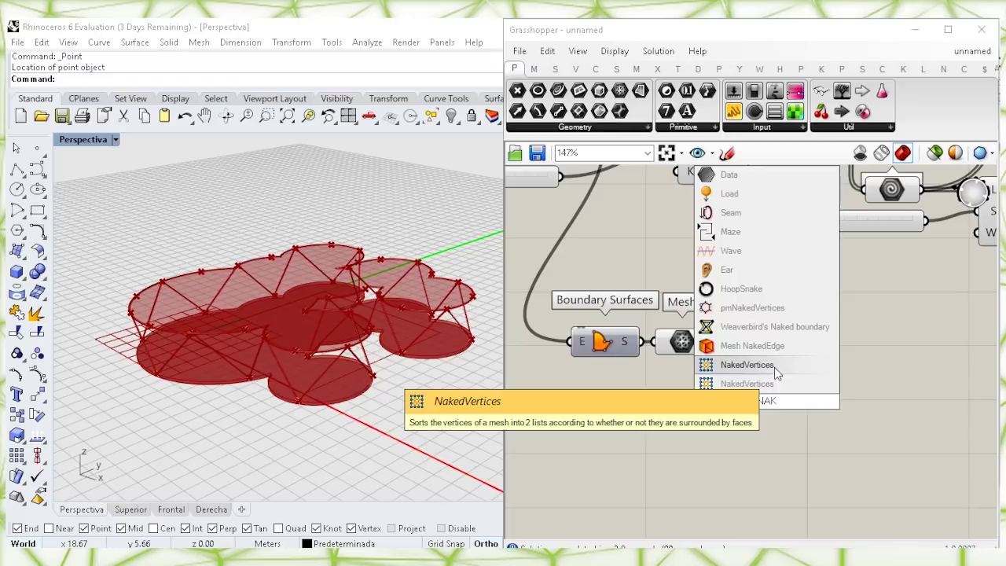
pyautogui.click(774, 366)
pyautogui.moveTo(807, 410); pyautogui.dragTo(816, 415)
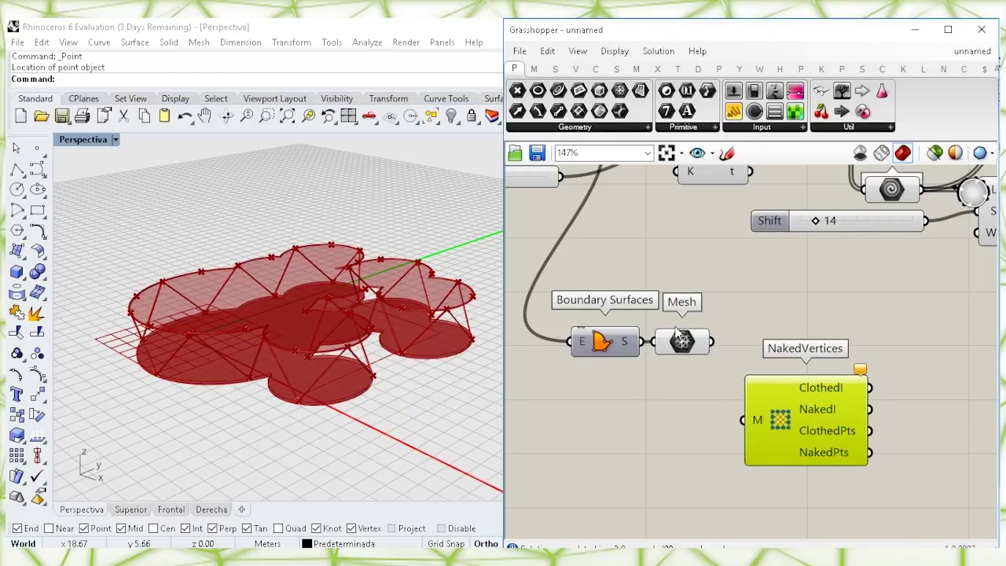
pyautogui.click(681, 343)
pyautogui.moveTo(712, 342); pyautogui.dragTo(744, 421)
# Move NakedVertices further down the canvas to leave free space beside the Mesh parameter
pyautogui.moveTo(752, 415); pyautogui.dragTo(736, 356, button='right')
pyautogui.moveTo(780, 346); pyautogui.dragTo(786, 448)
pyautogui.moveTo(668, 318); pyautogui.dragTo(596, 269)
pyautogui.moveTo(662, 288); pyautogui.dragTo(665, 463)
pyautogui.moveTo(698, 445); pyautogui.dragTo(646, 350, button='right')
pyautogui.moveTo(729, 364); pyautogui.dragTo(747, 510)
# Add an EdgeLengths component beside Mesh, connect the Mesh output to its Mesh input and line the two up
pyautogui.click(748, 347)
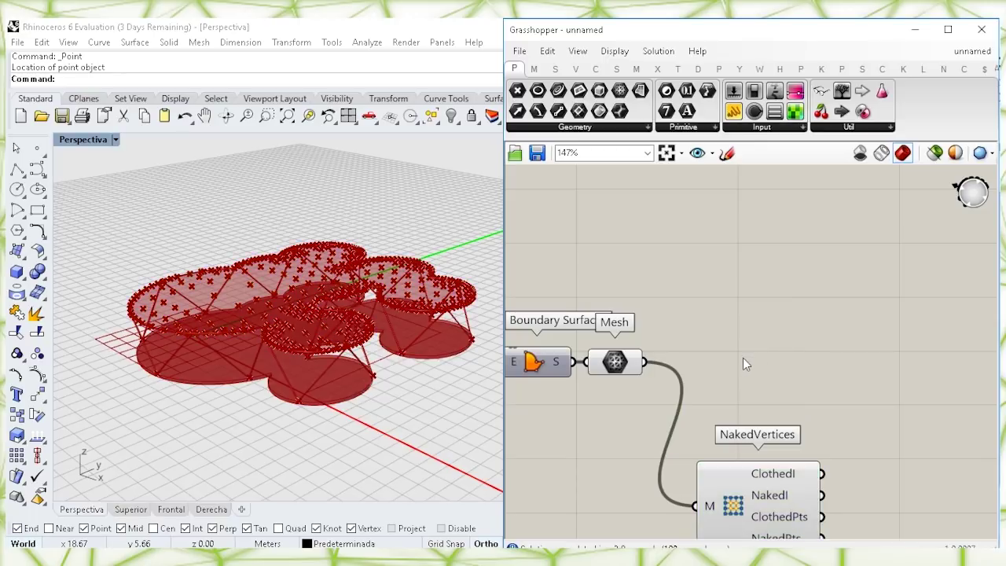
pyautogui.doubleClick(744, 362)
pyautogui.write('EDGE L')
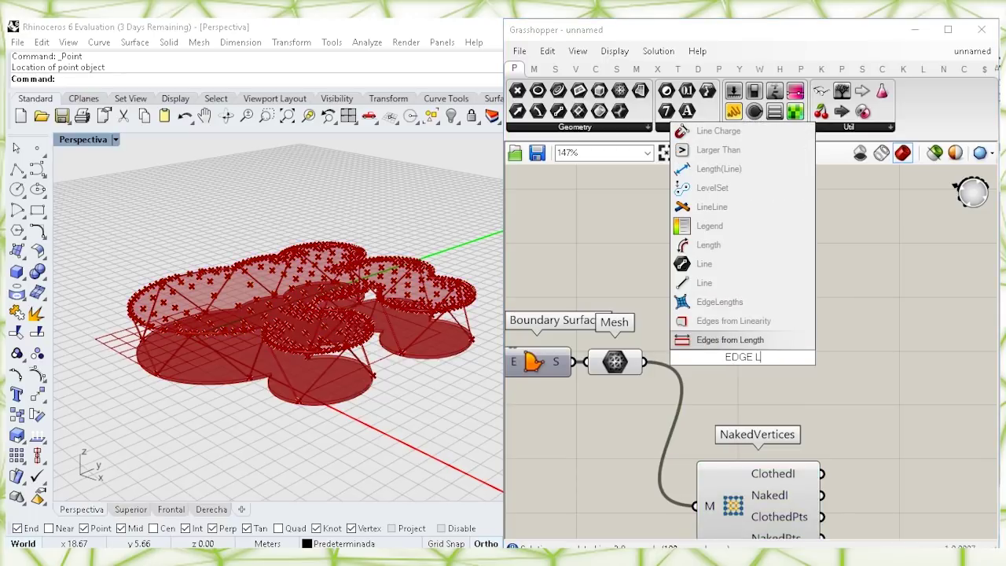
pyautogui.click(727, 303)
pyautogui.moveTo(726, 350); pyautogui.dragTo(835, 350)
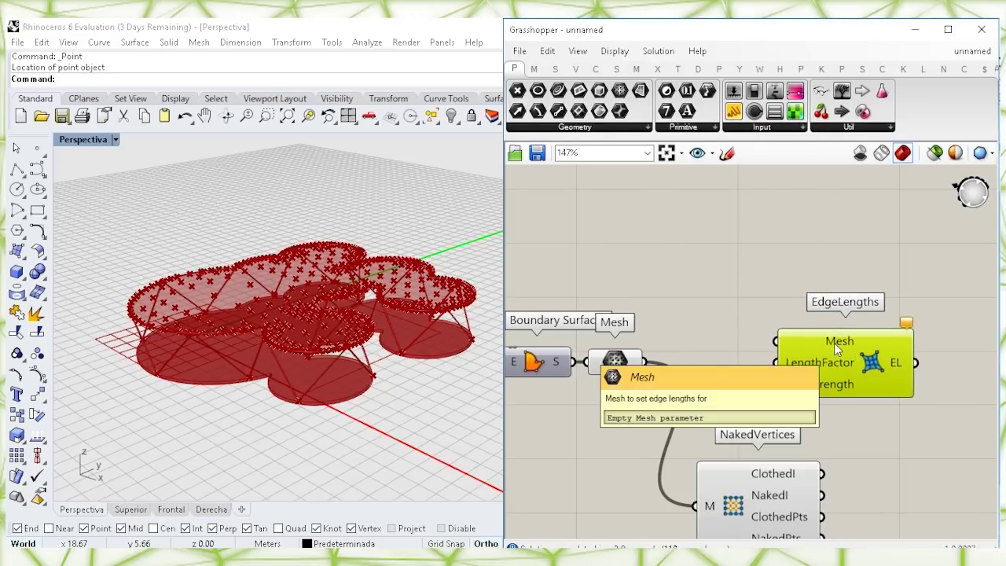
pyautogui.moveTo(626, 365); pyautogui.dragTo(775, 341)
pyautogui.moveTo(841, 371); pyautogui.dragTo(893, 388)
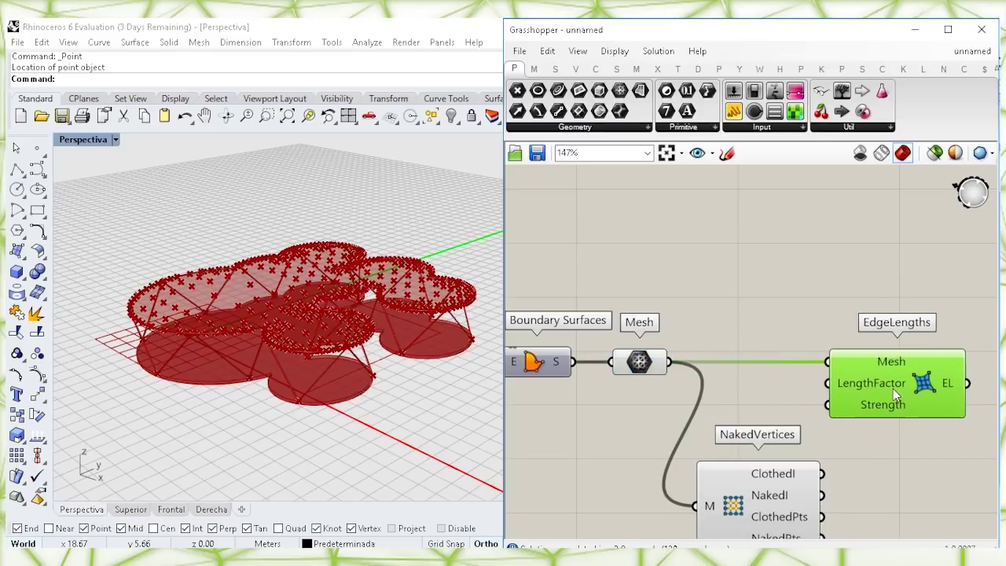
# Create a number slider with the value 0.8 and connect it to the LengthFactor input of EdgeLengths
pyautogui.doubleClick(743, 298)
pyautogui.write('0.8')
pyautogui.press('Return')
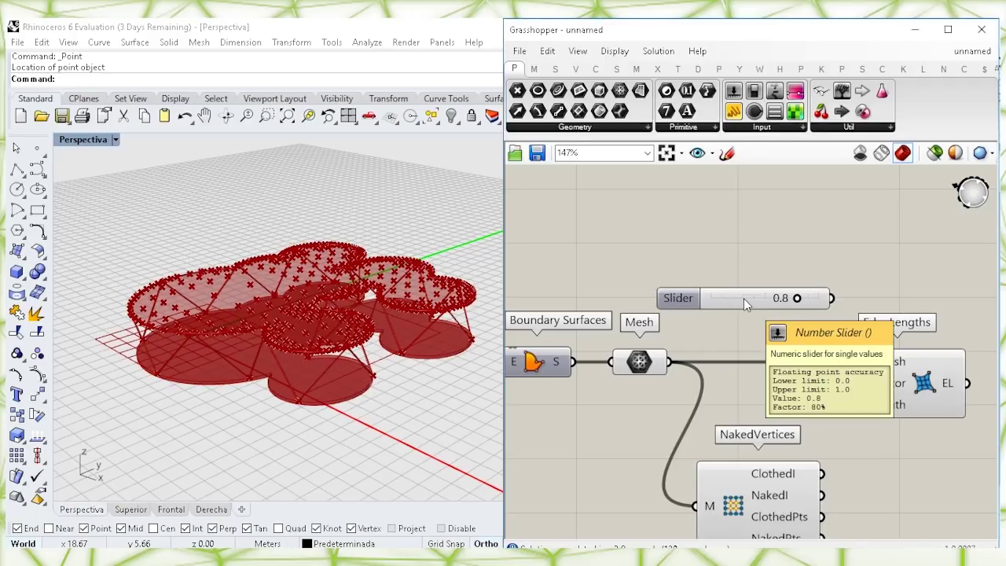
pyautogui.moveTo(828, 383); pyautogui.dragTo(606, 393)
pyautogui.click(712, 278)
pyautogui.moveTo(882, 388); pyautogui.dragTo(883, 389)
pyautogui.click(815, 314)
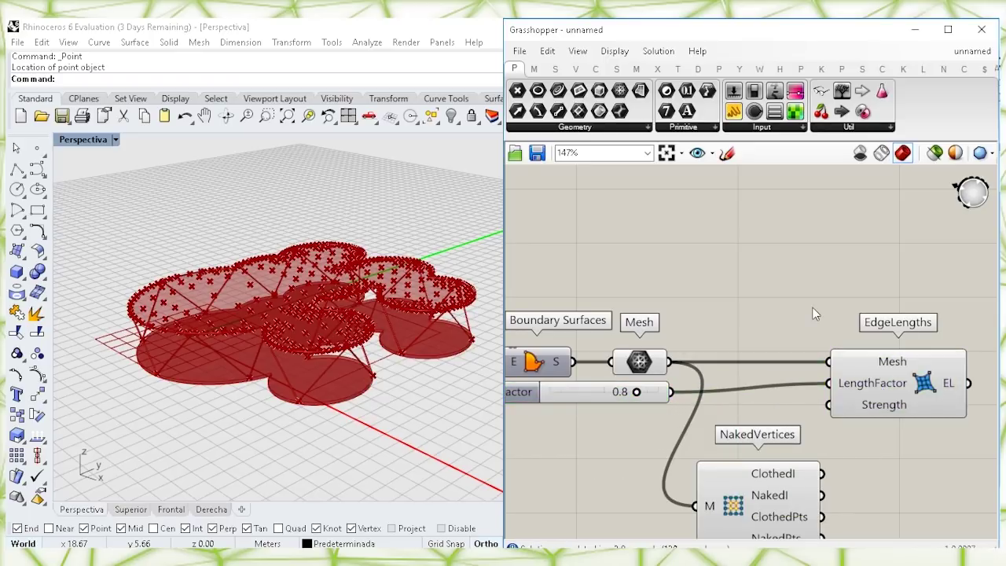
# Add a Show component above EdgeLengths and connect the Mesh output to its G input
pyautogui.doubleClick(748, 294)
pyautogui.write('SHO')
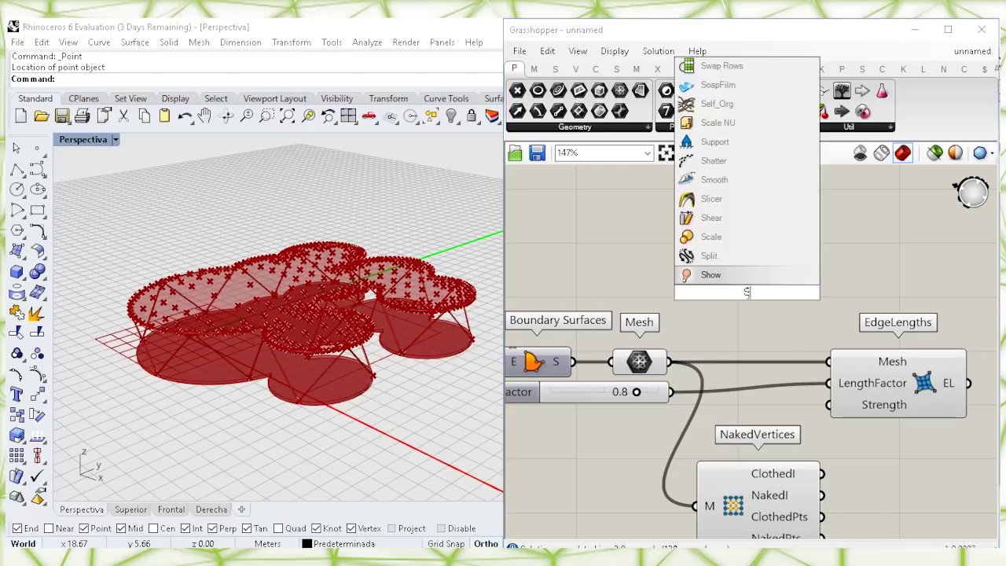
pyautogui.click(717, 276)
pyautogui.moveTo(743, 295); pyautogui.dragTo(889, 285)
pyautogui.moveTo(672, 361); pyautogui.dragTo(854, 284)
pyautogui.moveTo(775, 250); pyautogui.dragTo(796, 313)
pyautogui.rightClick(730, 267)
pyautogui.click(653, 256)
# Move NakedVertices directly beneath EdgeLengths
pyautogui.moveTo(711, 267); pyautogui.dragTo(601, 204, button='right')
pyautogui.moveTo(642, 434); pyautogui.dragTo(775, 429)
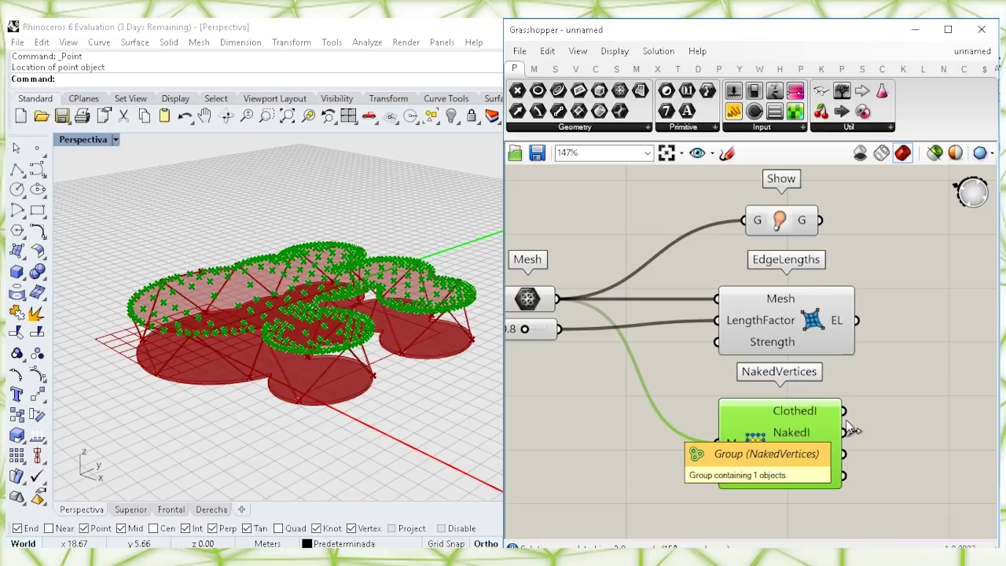
pyautogui.moveTo(848, 429); pyautogui.dragTo(764, 397, button='right')
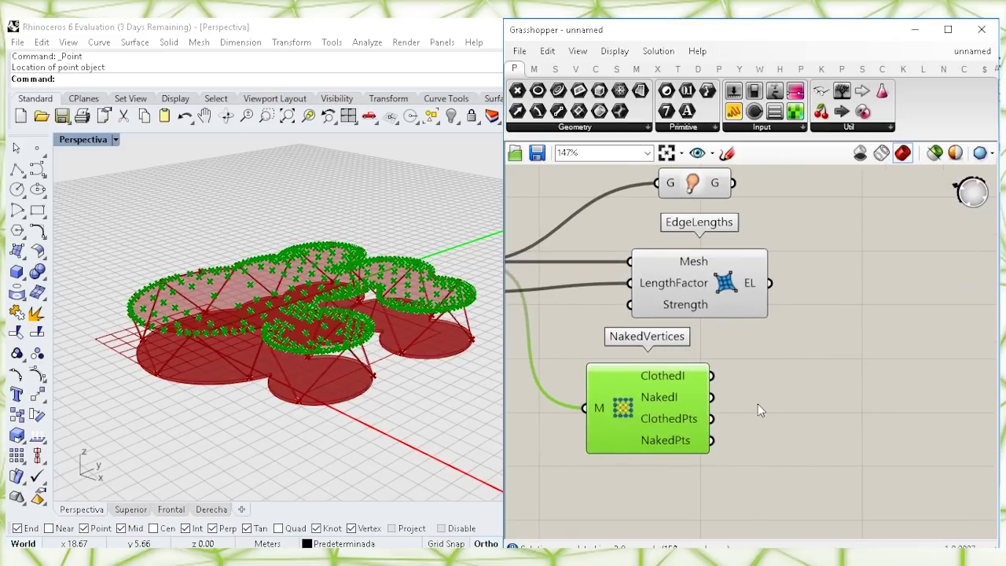
# Add a Load component beside NakedVertices and connect the ClothedPts output to its P input
pyautogui.moveTo(677, 416)
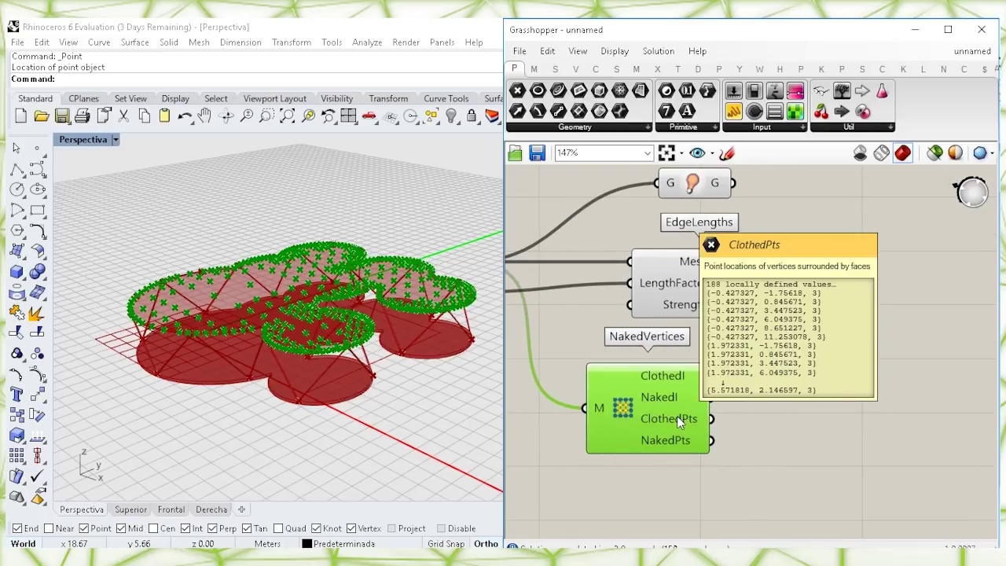
pyautogui.click(818, 407)
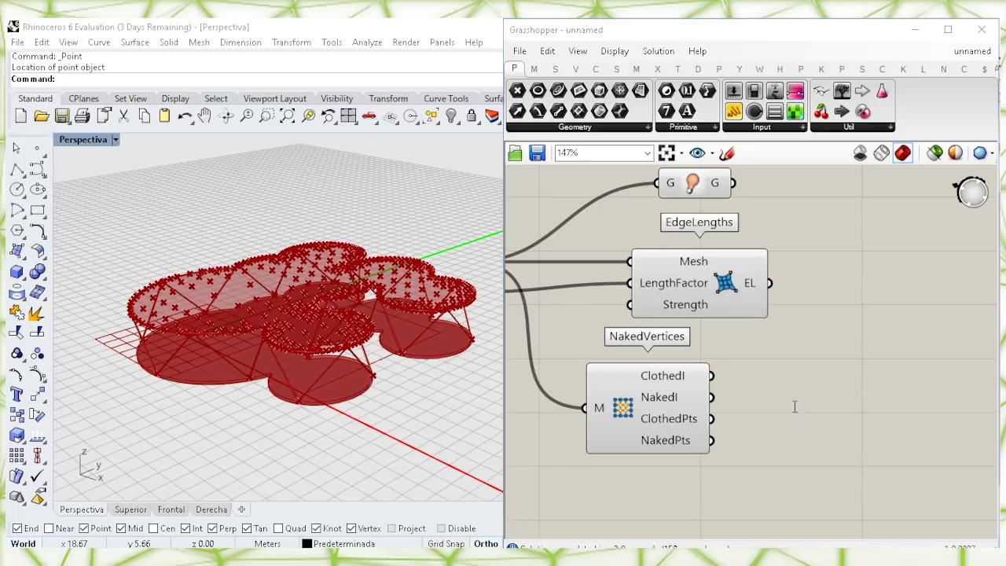
pyautogui.doubleClick(793, 405)
pyautogui.write('LOAD')
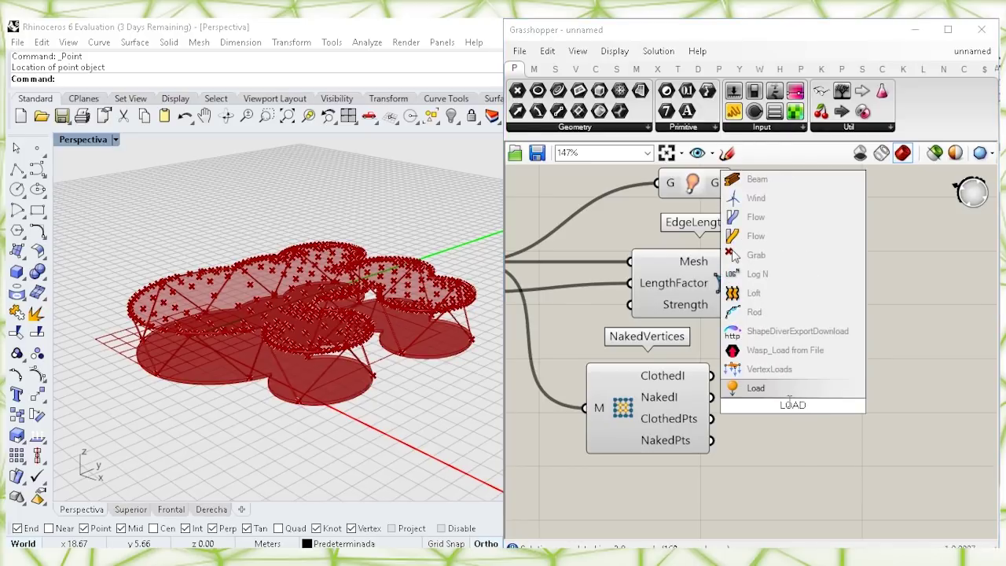
pyautogui.click(788, 388)
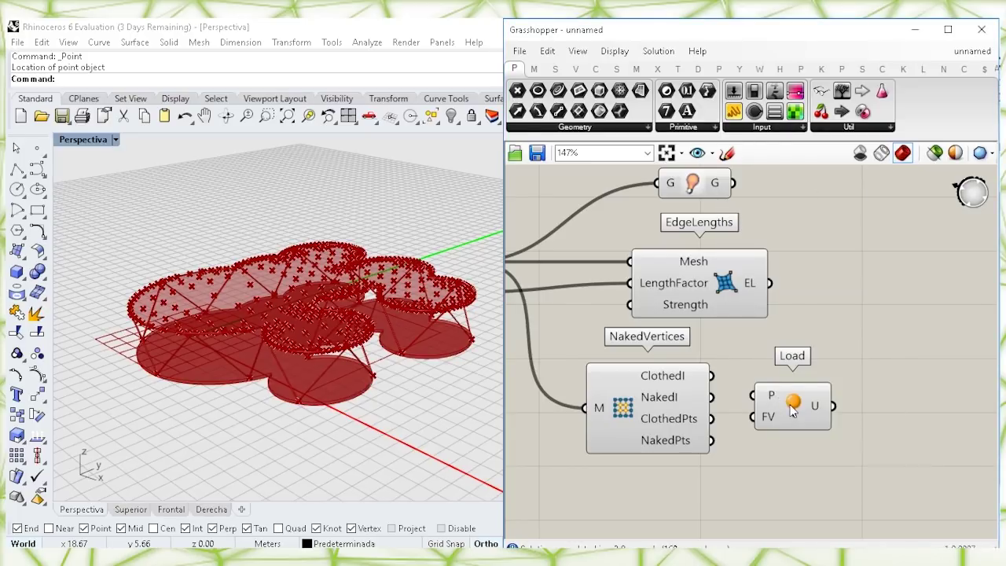
pyautogui.moveTo(791, 403); pyautogui.dragTo(799, 399)
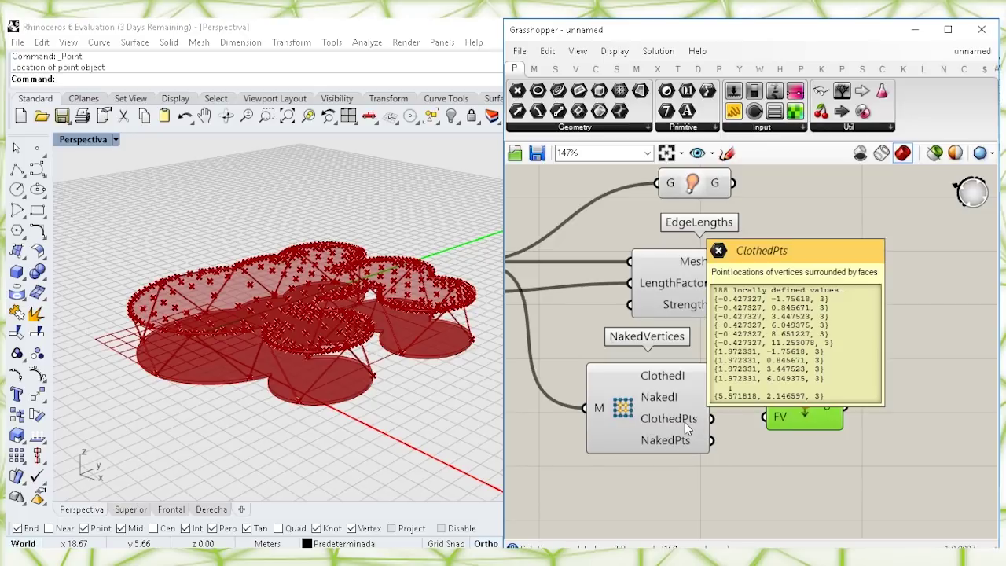
pyautogui.moveTo(711, 419); pyautogui.dragTo(798, 434)
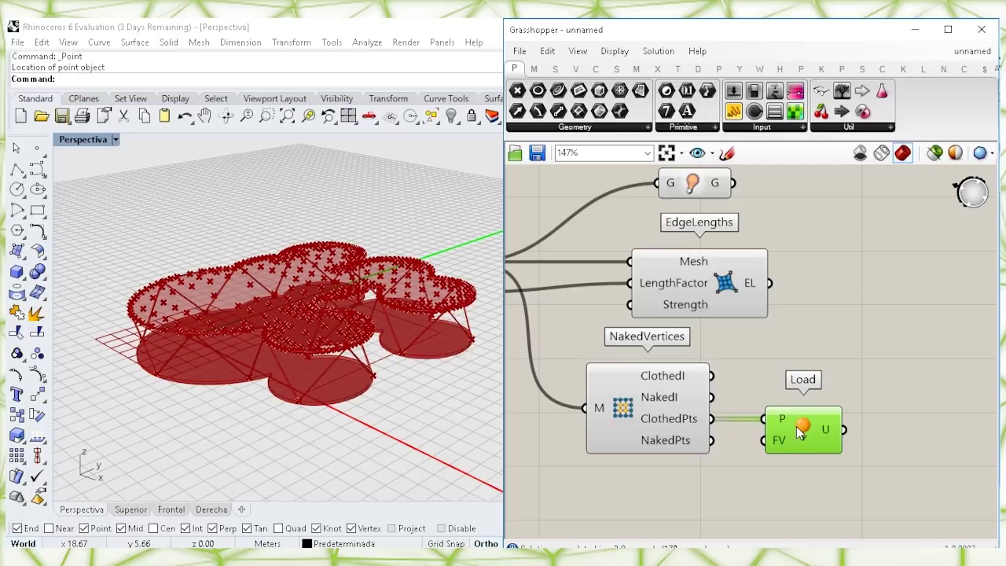
# Add a Unit Z vector beneath NakedVertices and connect its V output to Load's FV input
pyautogui.doubleClick(626, 478)
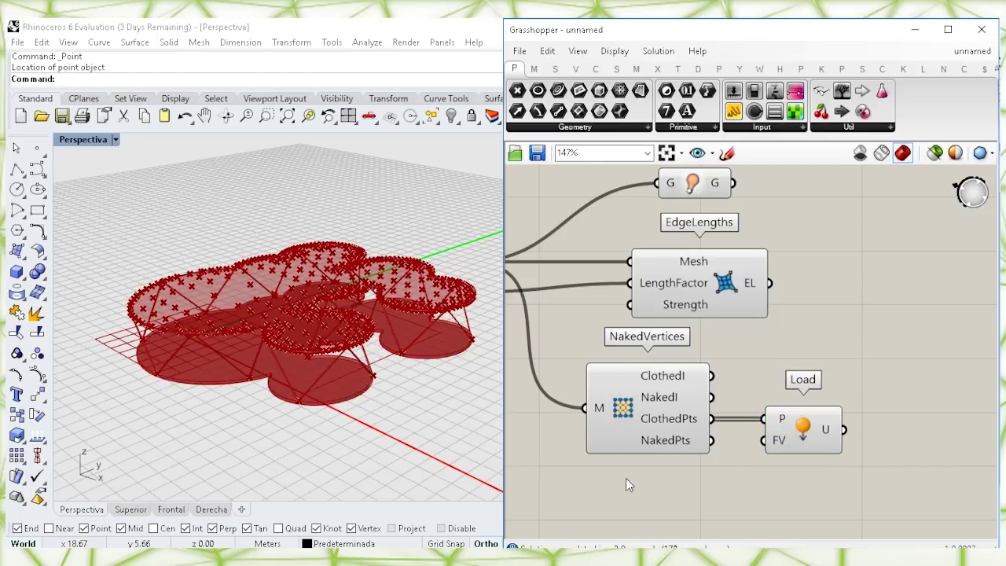
pyautogui.write('z')
pyautogui.press('Return')
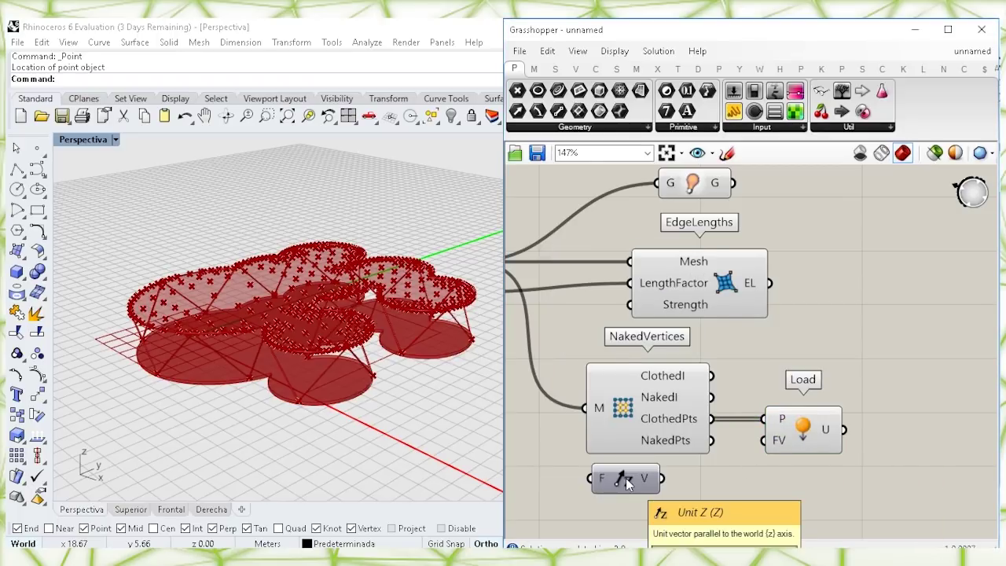
pyautogui.moveTo(627, 481); pyautogui.dragTo(774, 442)
pyautogui.click(803, 443)
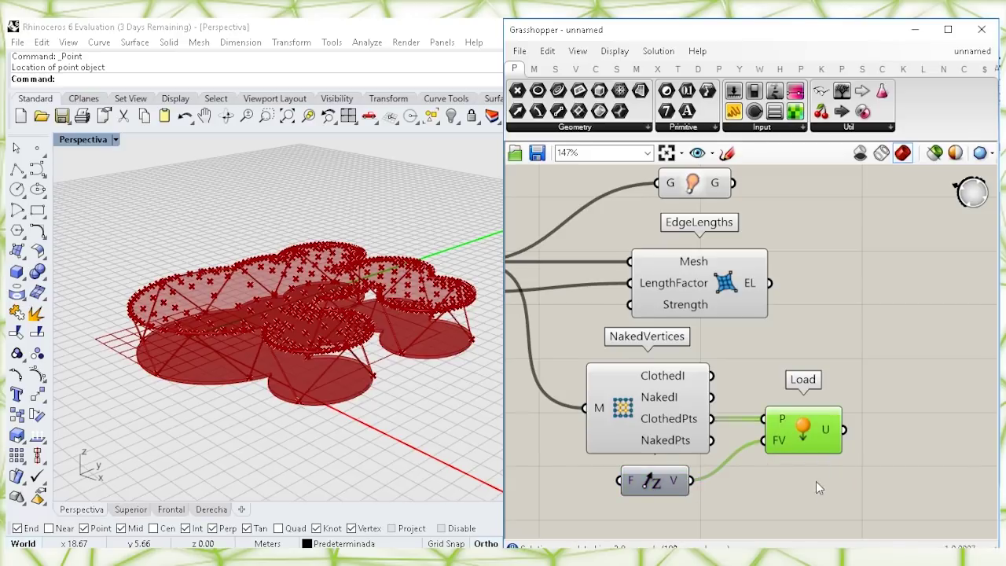
pyautogui.click(822, 483)
# Add an Anchor component below Load and connect the NakedPts output of NakedVertices to its P input
pyautogui.moveTo(809, 446); pyautogui.dragTo(806, 406, button='right')
pyautogui.click(799, 387)
pyautogui.click(787, 466)
pyautogui.doubleClick(787, 466)
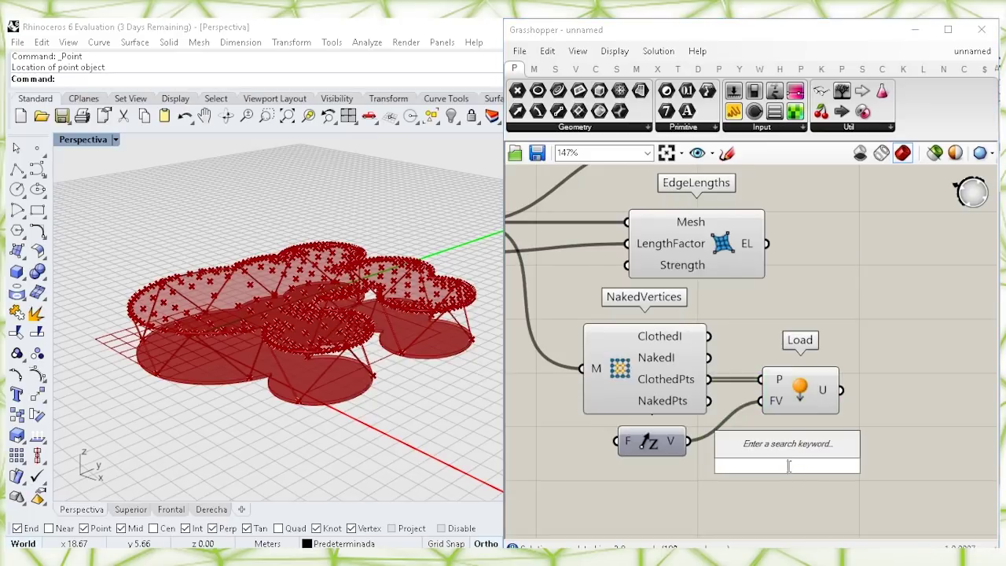
pyautogui.write('ANCH')
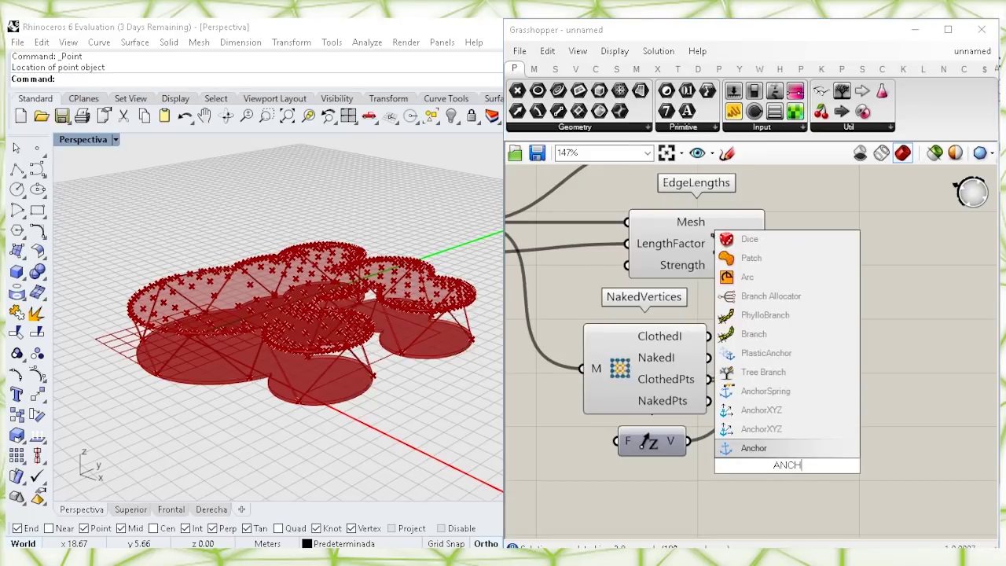
pyautogui.click(775, 450)
pyautogui.moveTo(774, 450); pyautogui.dragTo(760, 387, button='right')
pyautogui.click(761, 387)
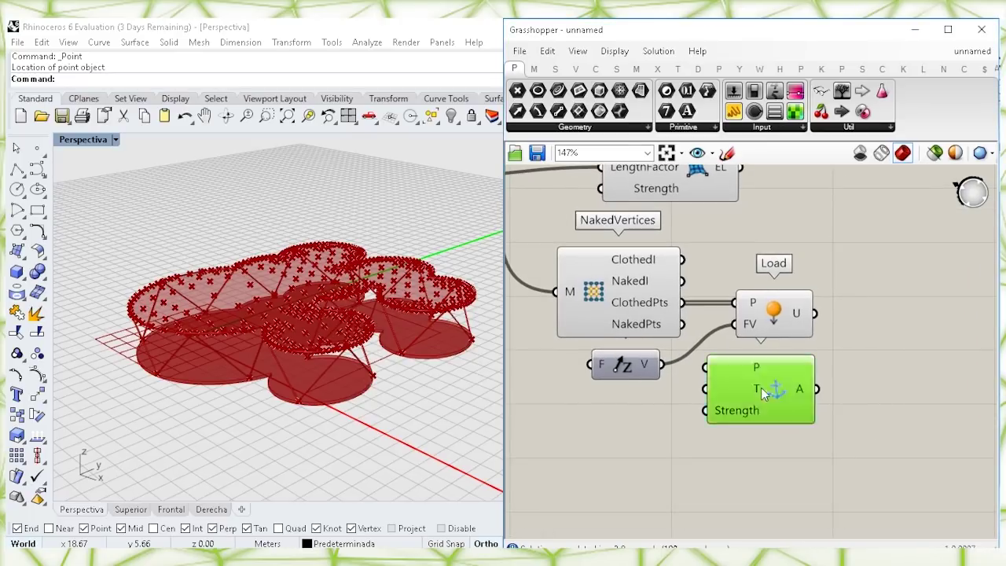
pyautogui.moveTo(761, 387); pyautogui.dragTo(784, 412)
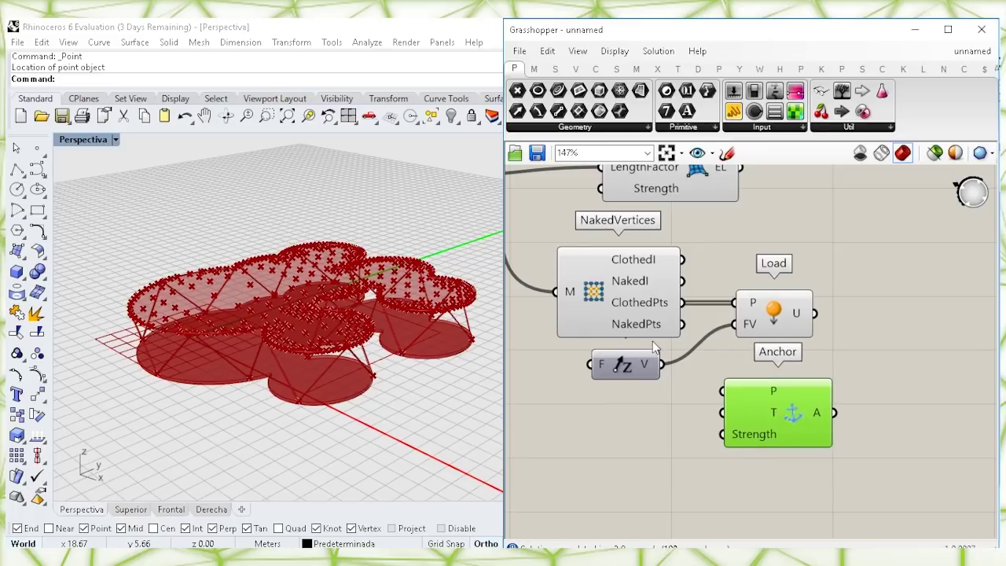
pyautogui.moveTo(682, 324); pyautogui.dragTo(723, 390)
pyautogui.click(826, 364)
# Add a Solver component beside the goal components and connect Show's G output to its GoalObjects input
pyautogui.moveTo(809, 340); pyautogui.dragTo(751, 463, button='right')
pyautogui.click(617, 194)
pyautogui.click(729, 262)
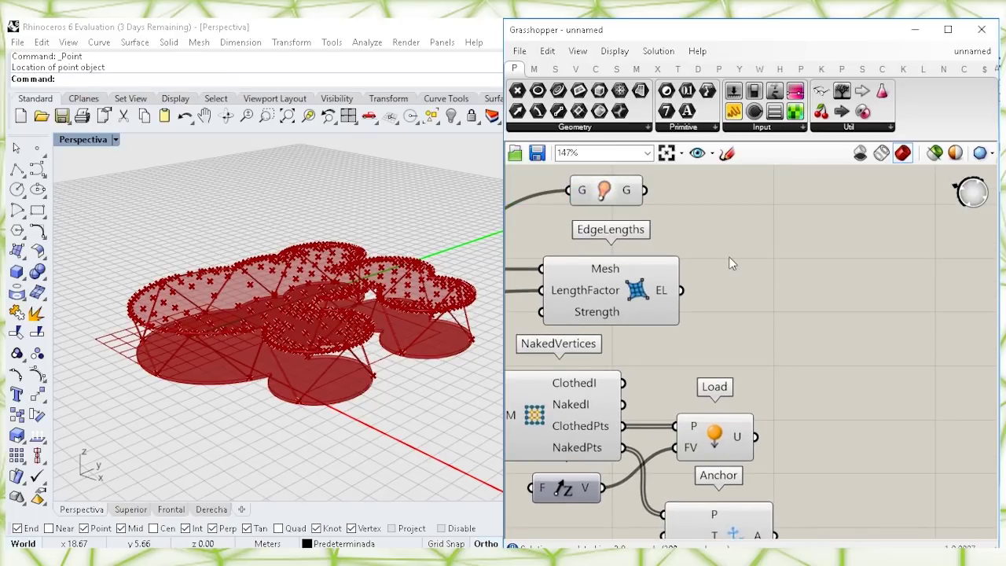
pyautogui.doubleClick(730, 264)
pyautogui.write('SOLVE')
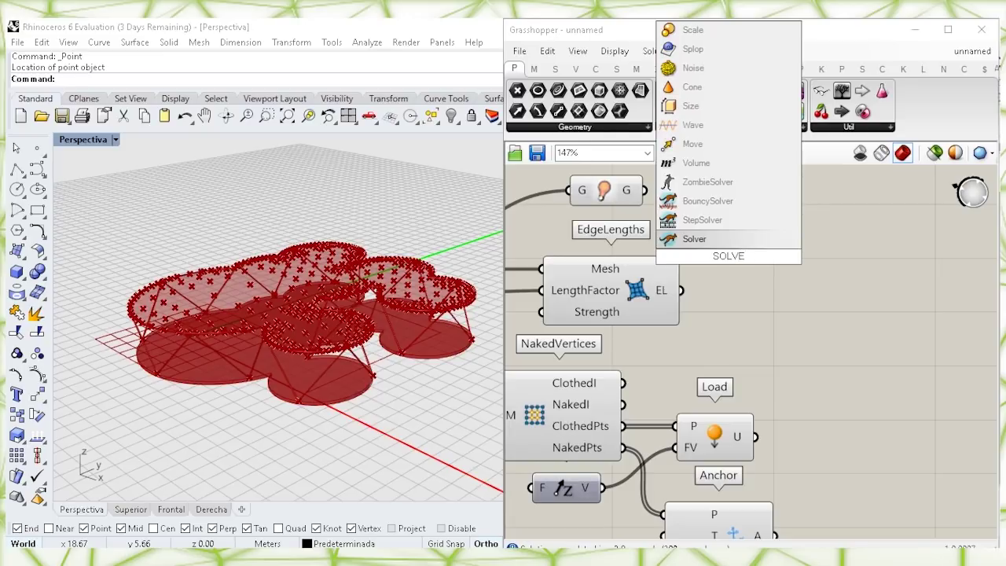
pyautogui.click(712, 239)
pyautogui.moveTo(721, 255); pyautogui.dragTo(817, 272)
pyautogui.moveTo(761, 229); pyautogui.dragTo(645, 189)
pyautogui.moveTo(806, 264); pyautogui.dragTo(881, 276)
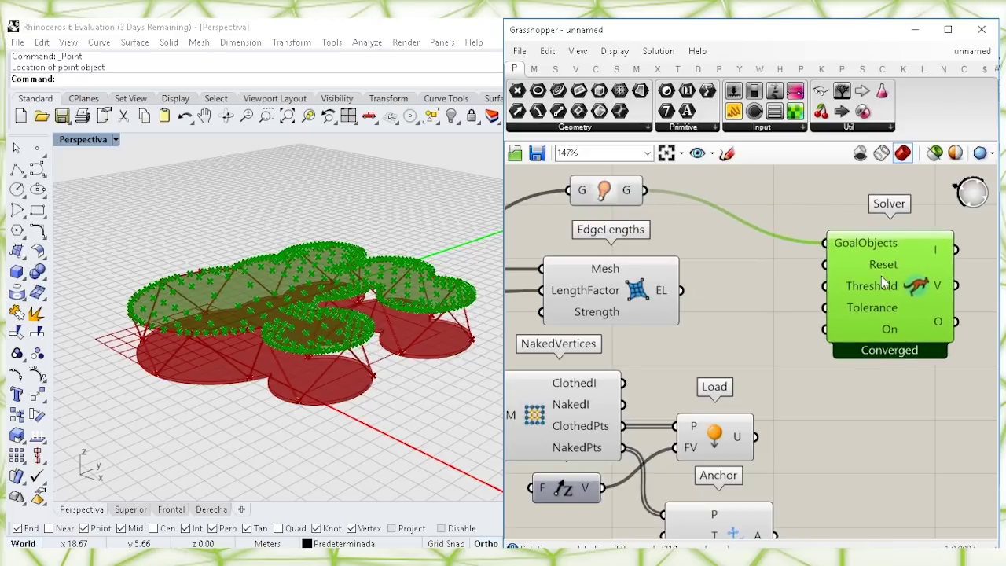
# Add the EdgeLengths EL output and the Load U output to the Solver's GoalObjects input
pyautogui.moveTo(860, 334); pyautogui.dragTo(810, 343, button='right')
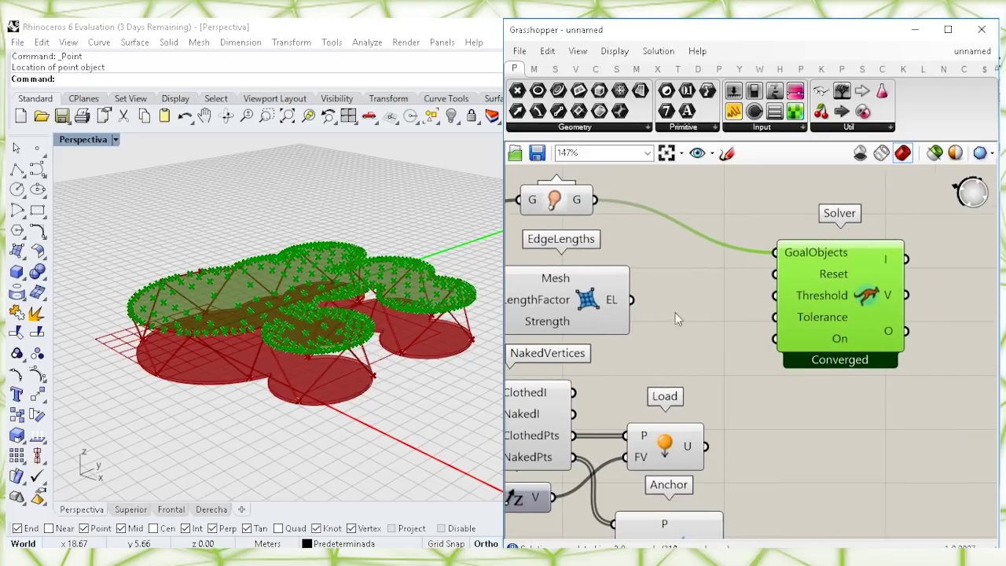
pyautogui.click(595, 305)
pyautogui.moveTo(634, 303); pyautogui.dragTo(775, 253)
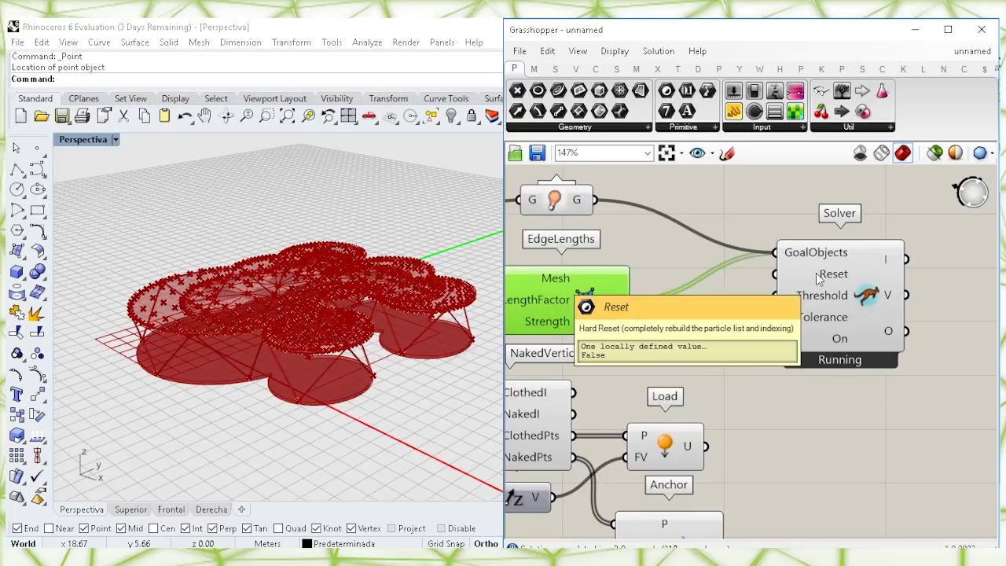
pyautogui.moveTo(819, 277); pyautogui.dragTo(854, 281)
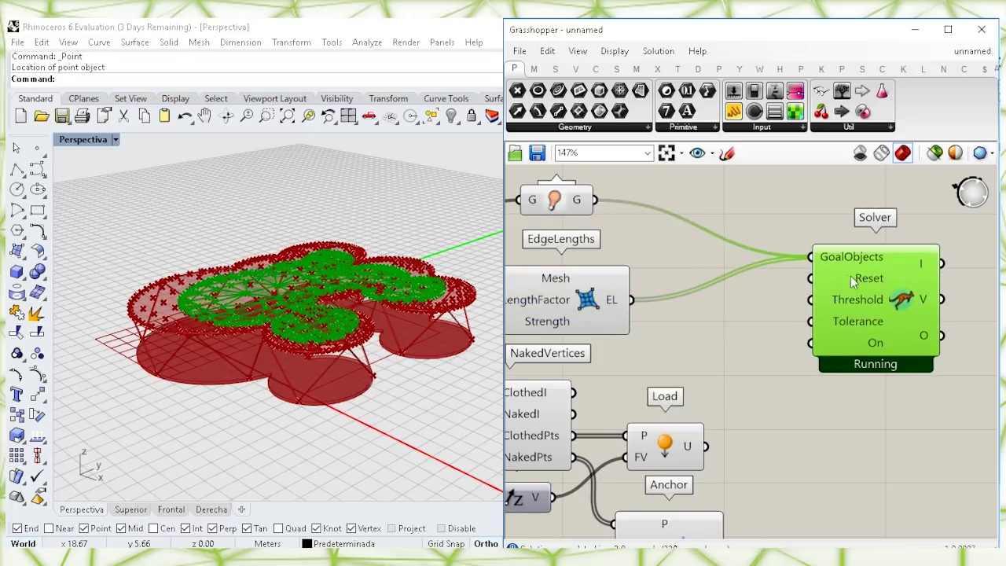
pyautogui.click(670, 447)
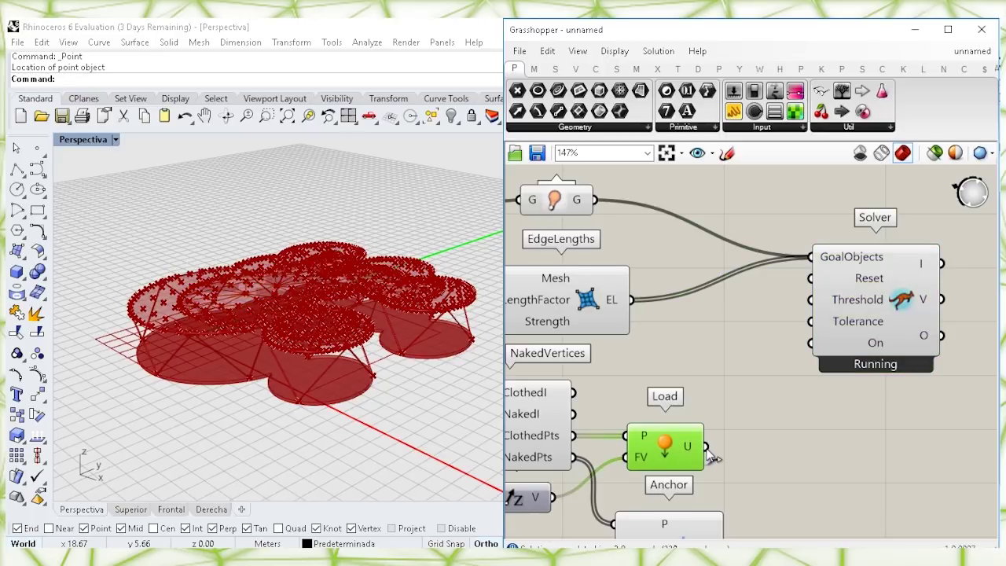
pyautogui.moveTo(705, 445); pyautogui.dragTo(878, 292)
# Connect the Anchor's A output to the Solver's GoalObjects input and move the Solver farther from the goal components
pyautogui.moveTo(775, 396); pyautogui.dragTo(770, 350, button='right')
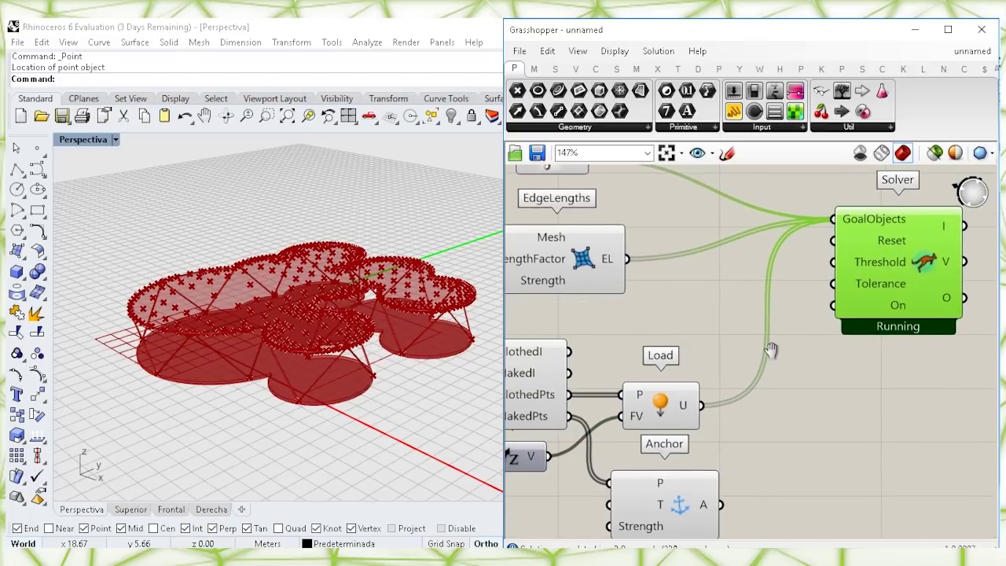
pyautogui.click(680, 507)
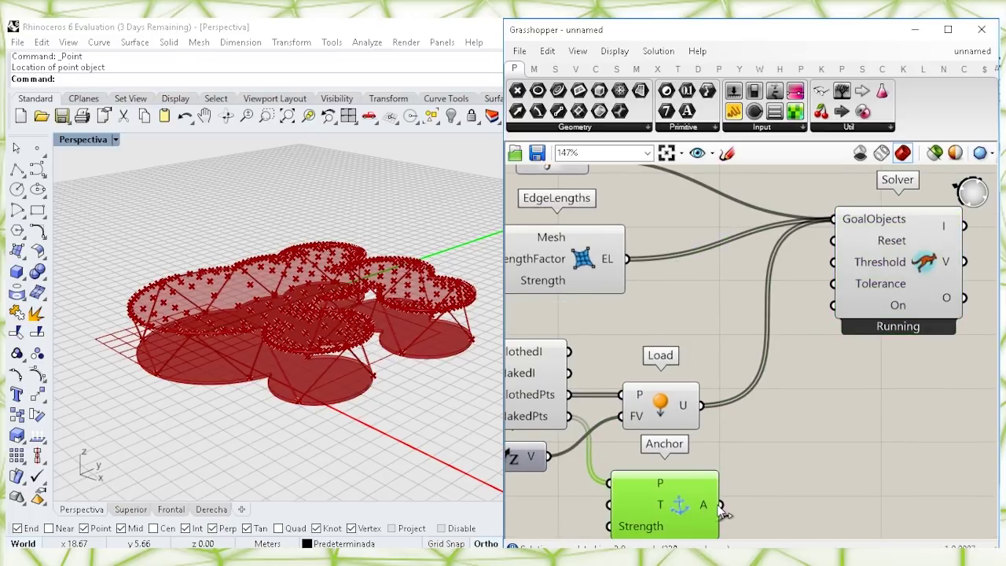
pyautogui.moveTo(721, 504); pyautogui.dragTo(834, 220)
pyautogui.click(837, 344)
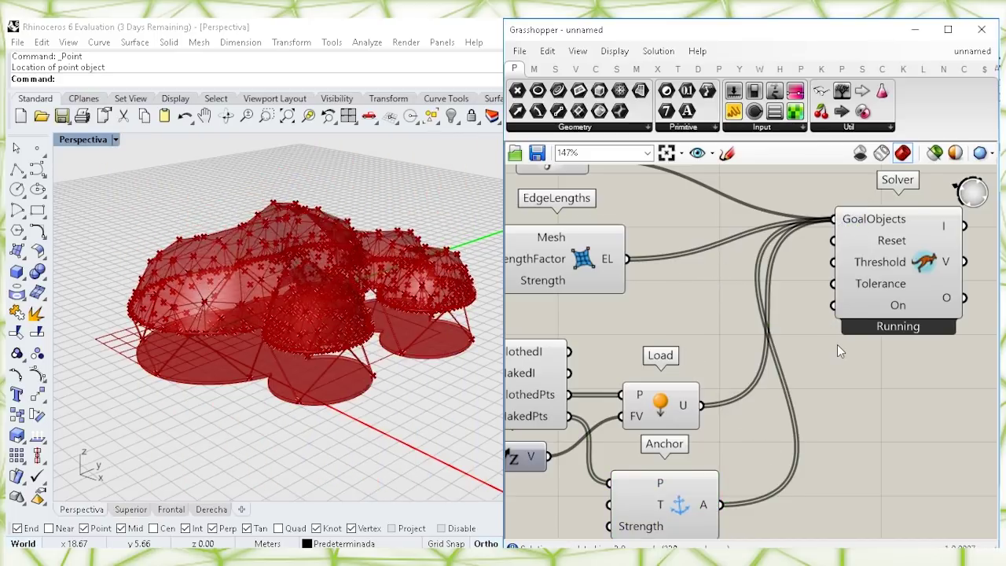
pyautogui.click(881, 246)
pyautogui.moveTo(895, 338); pyautogui.dragTo(838, 343, button='right')
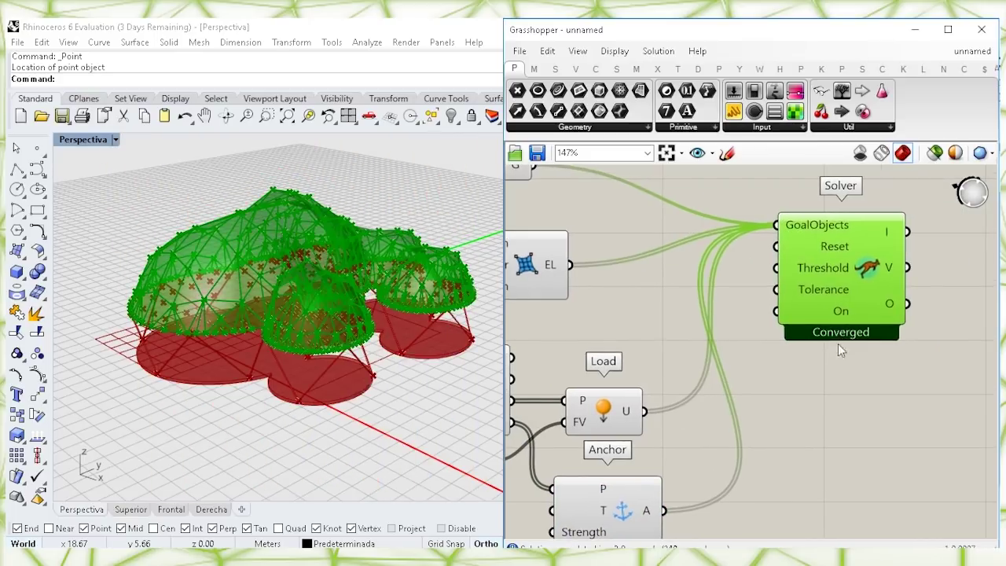
pyautogui.moveTo(834, 263); pyautogui.dragTo(883, 315, button='right')
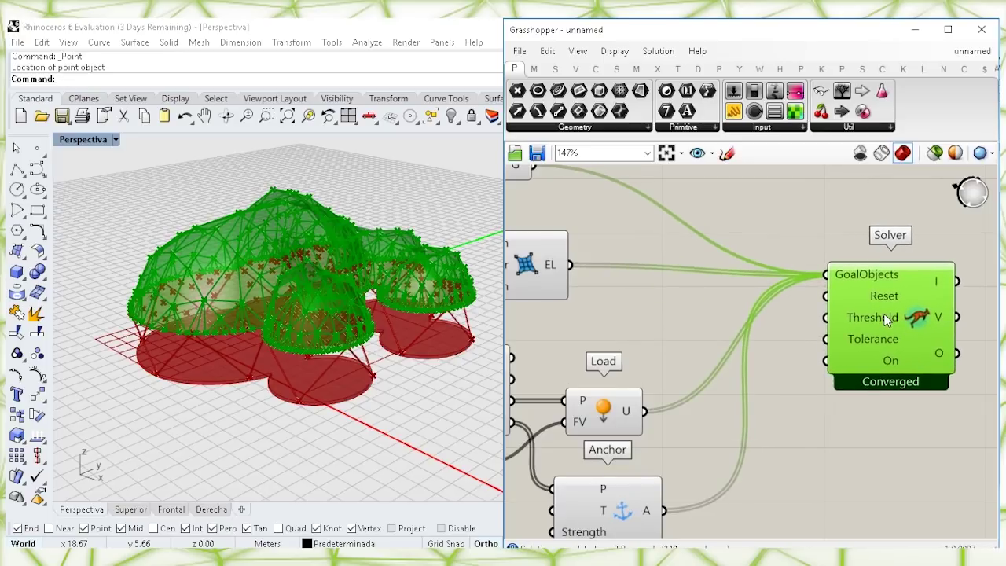
# Add a Boolean Toggle, connect it to the Solver's On input, set it to True and place it beside that input
pyautogui.click(632, 338)
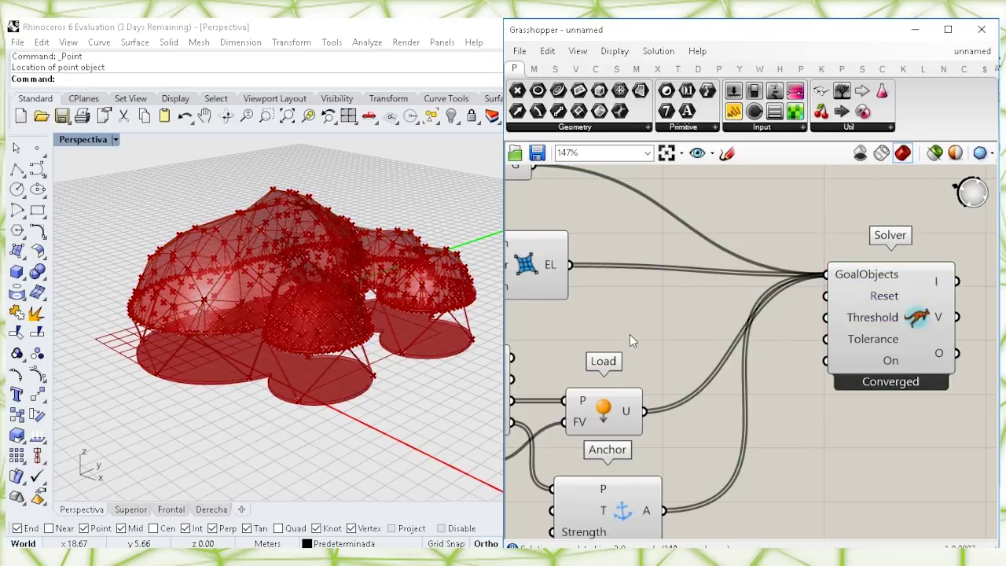
pyautogui.doubleClick(629, 334)
pyautogui.write('BOOL')
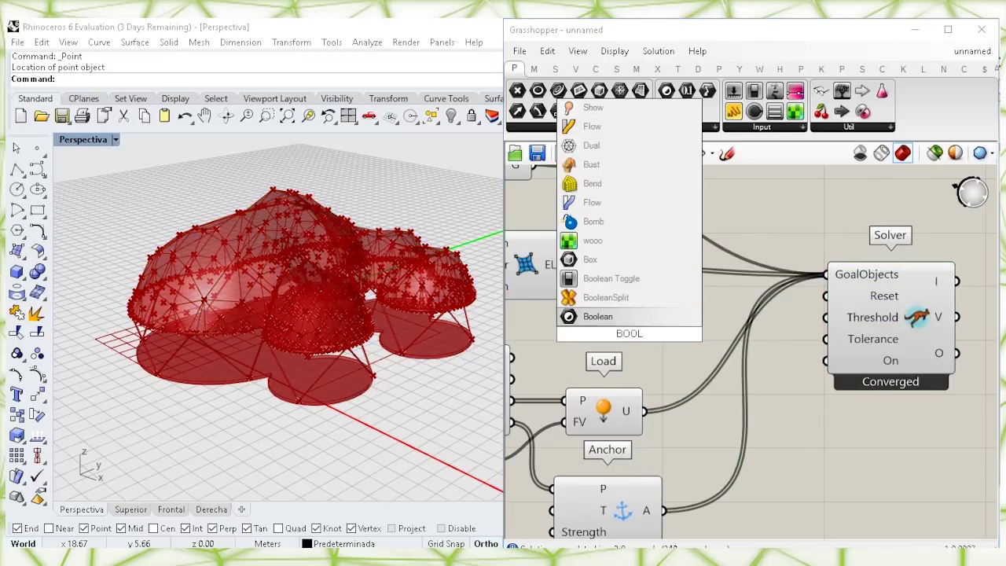
pyautogui.click(628, 281)
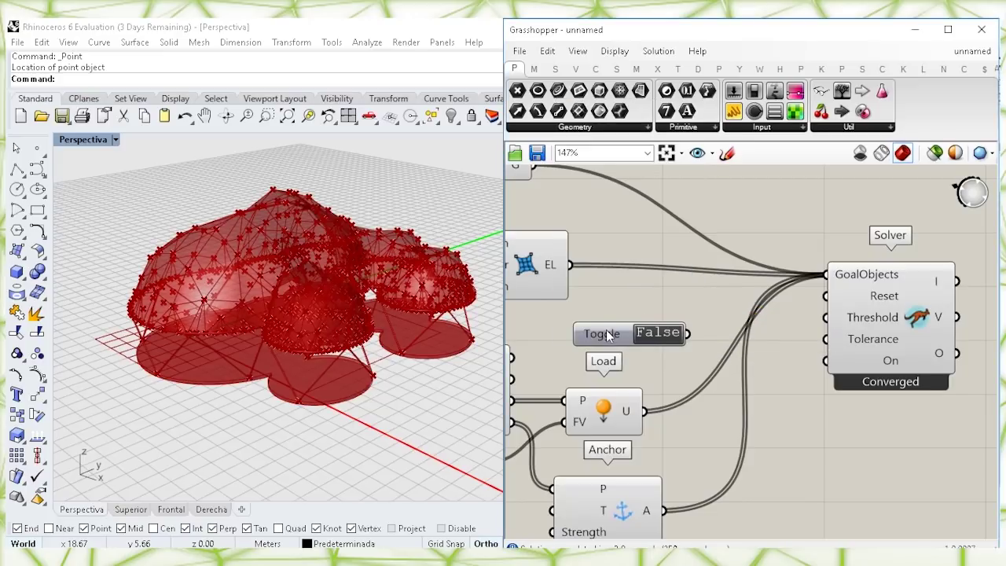
pyautogui.moveTo(674, 333); pyautogui.dragTo(825, 361)
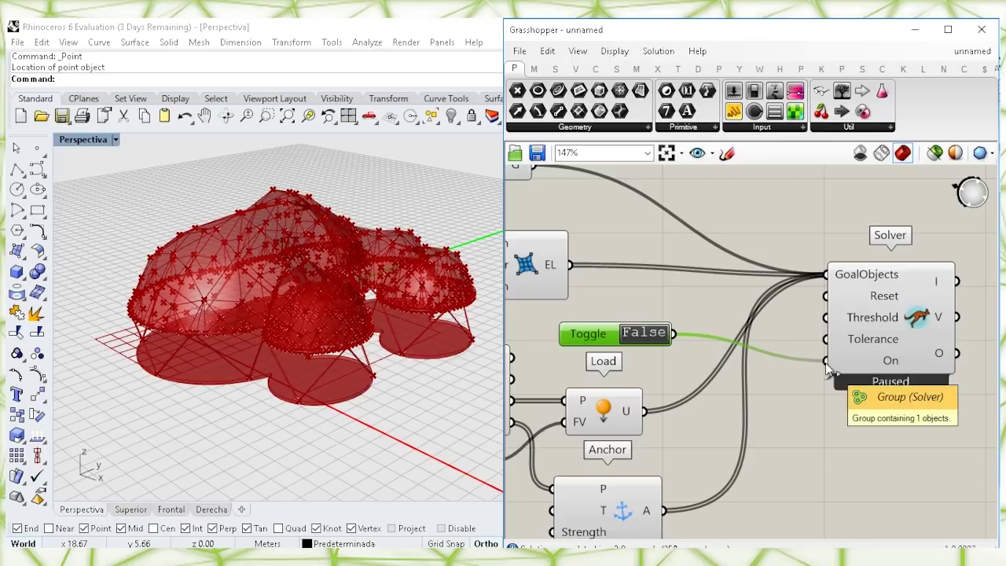
pyautogui.doubleClick(651, 338)
pyautogui.moveTo(605, 334); pyautogui.dragTo(744, 362)
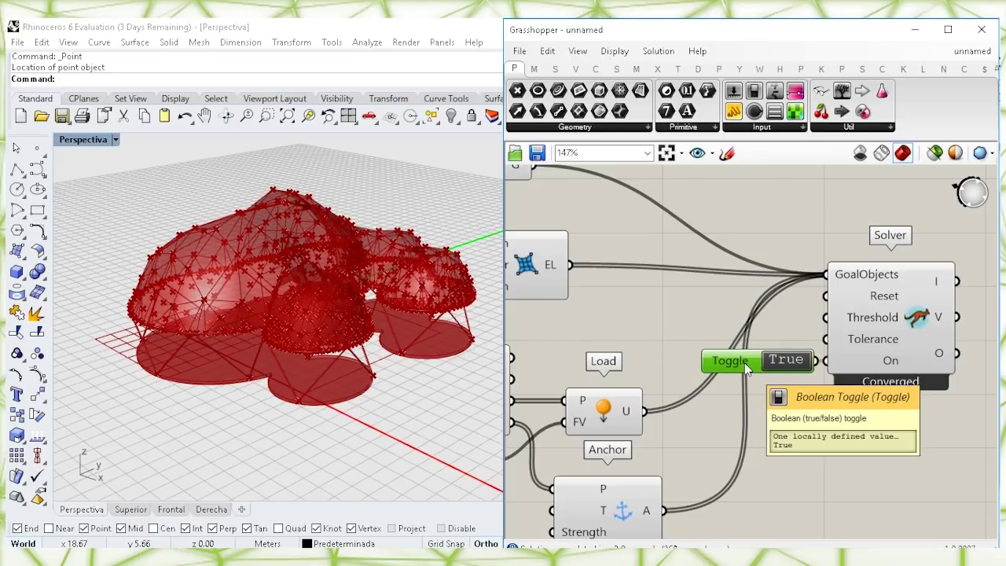
# Add a Button, connect it to the Solver's Reset input, trigger a reset and place it beside that input
pyautogui.doubleClick(631, 319)
pyautogui.write('button')
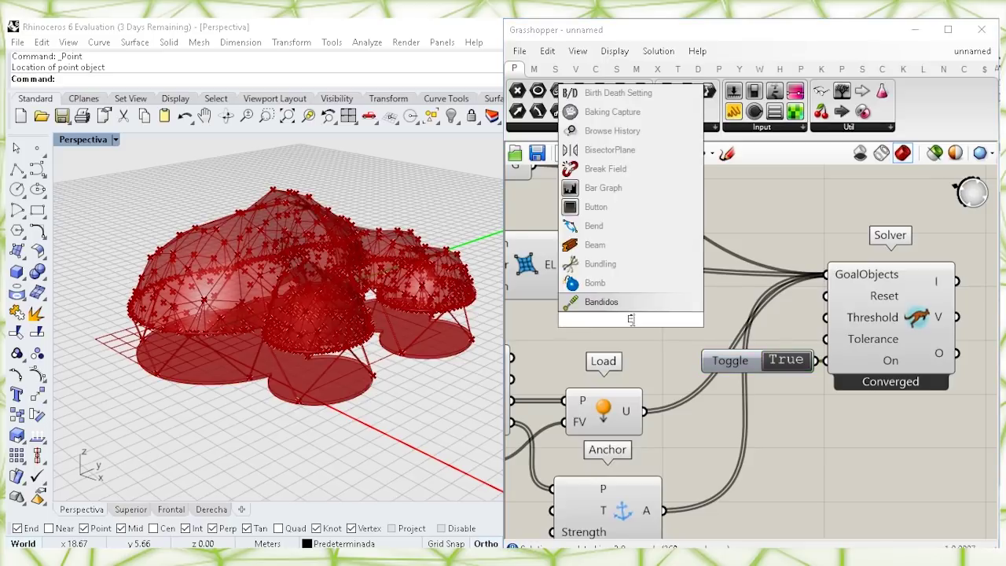
pyautogui.press('Return')
pyautogui.moveTo(631, 319); pyautogui.dragTo(658, 316)
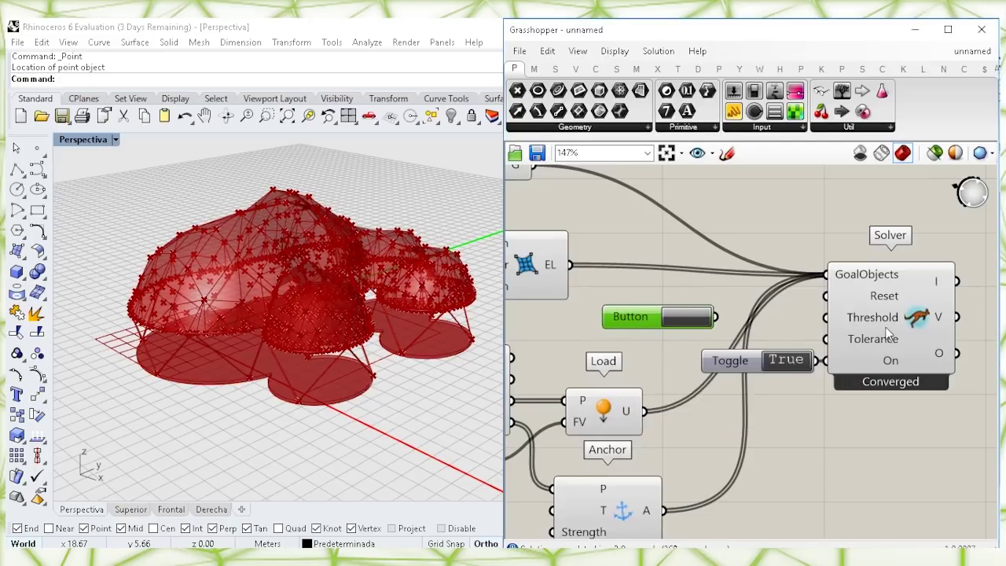
pyautogui.moveTo(827, 296); pyautogui.dragTo(723, 315)
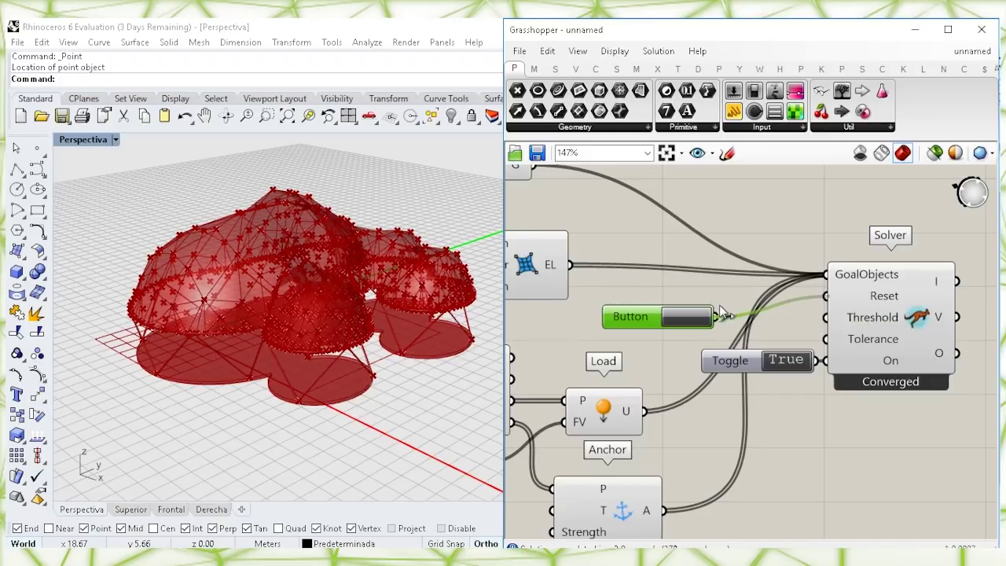
pyautogui.click(686, 317)
pyautogui.click(686, 319)
pyautogui.moveTo(632, 319); pyautogui.dragTo(730, 298)
pyautogui.click(801, 432)
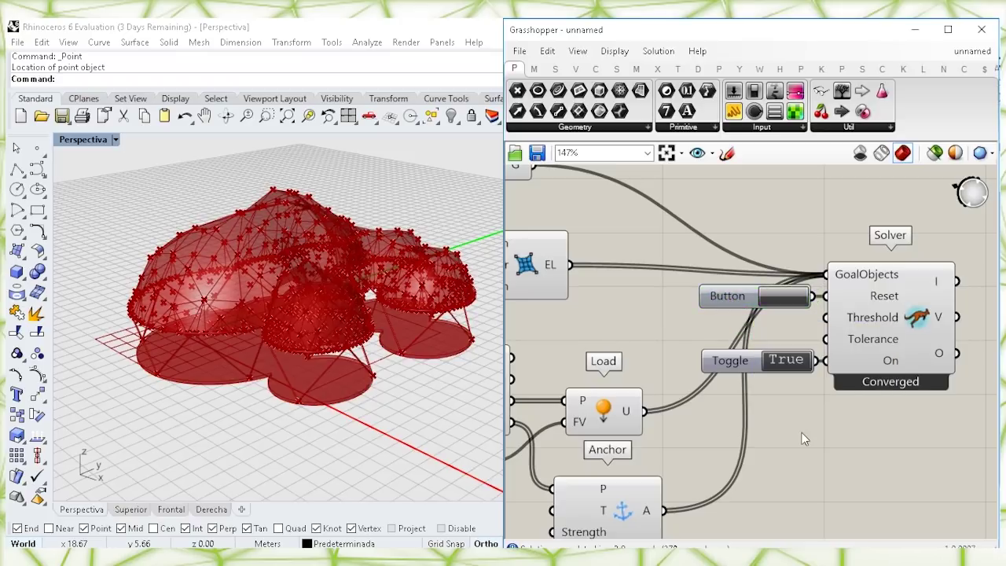
# Add an Explode Tree component after the Solver and feed it the Solver's O output, with outputs matched to its branches
pyautogui.moveTo(828, 435); pyautogui.dragTo(679, 435, button='right')
pyautogui.moveTo(794, 358)
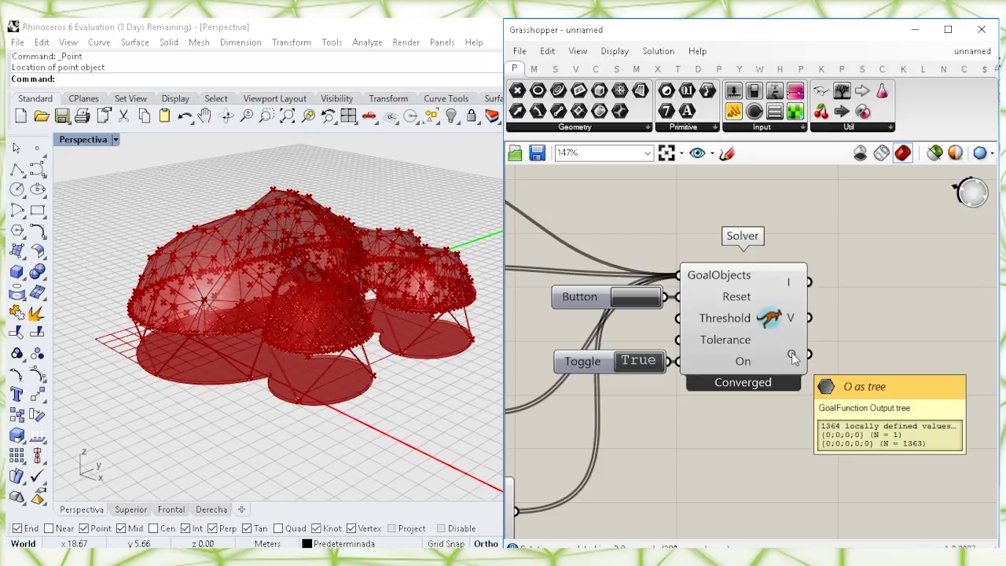
pyautogui.doubleClick(860, 342)
pyautogui.write('EXPLODE')
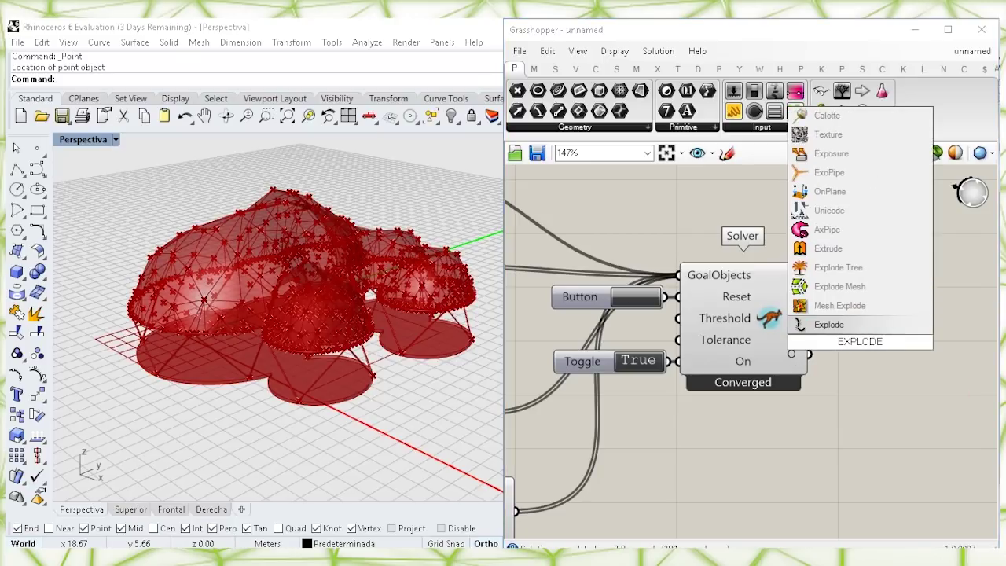
pyautogui.click(860, 271)
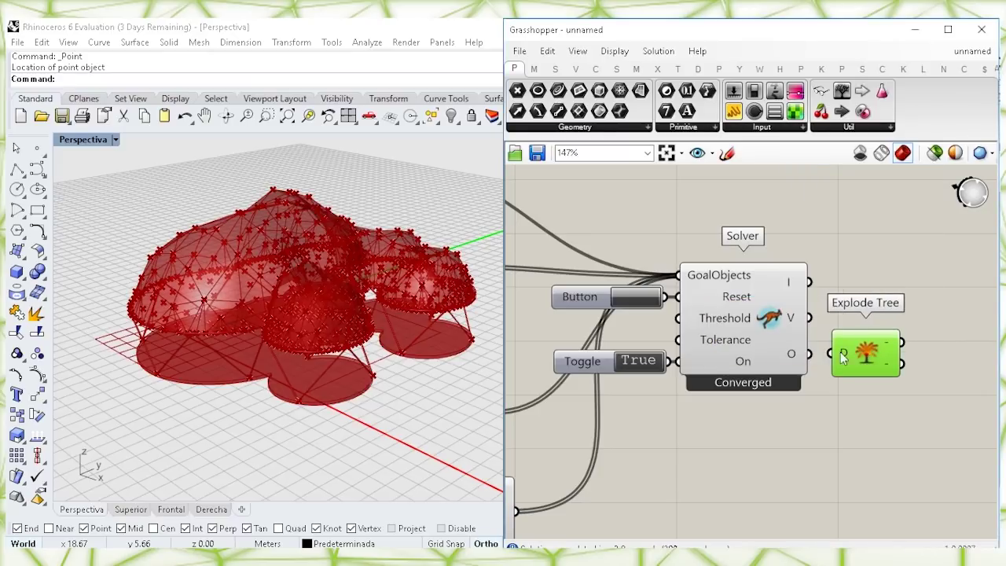
pyautogui.moveTo(829, 360); pyautogui.dragTo(835, 354)
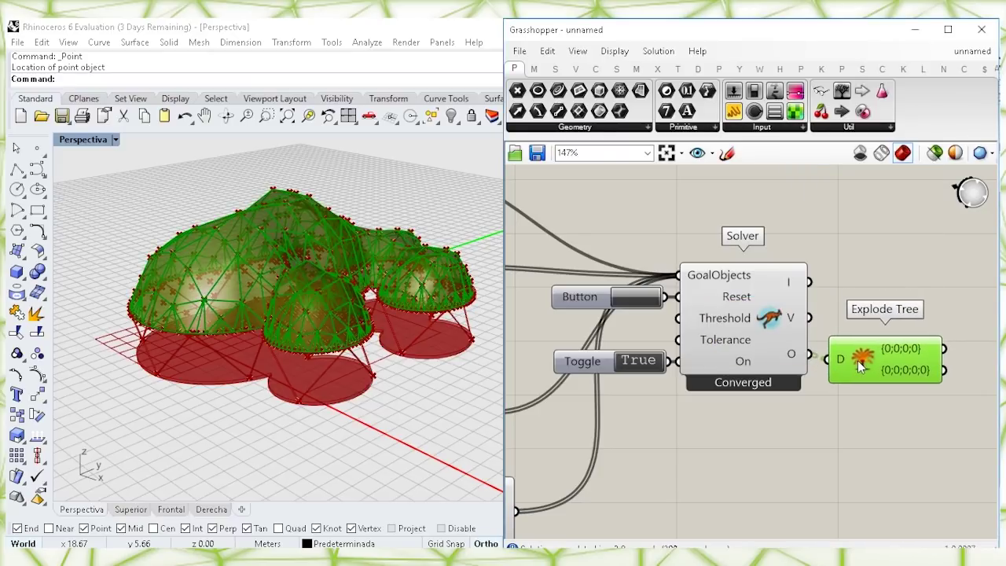
pyautogui.click(852, 396)
pyautogui.moveTo(852, 396); pyautogui.dragTo(764, 399, button='right')
pyautogui.click(800, 359)
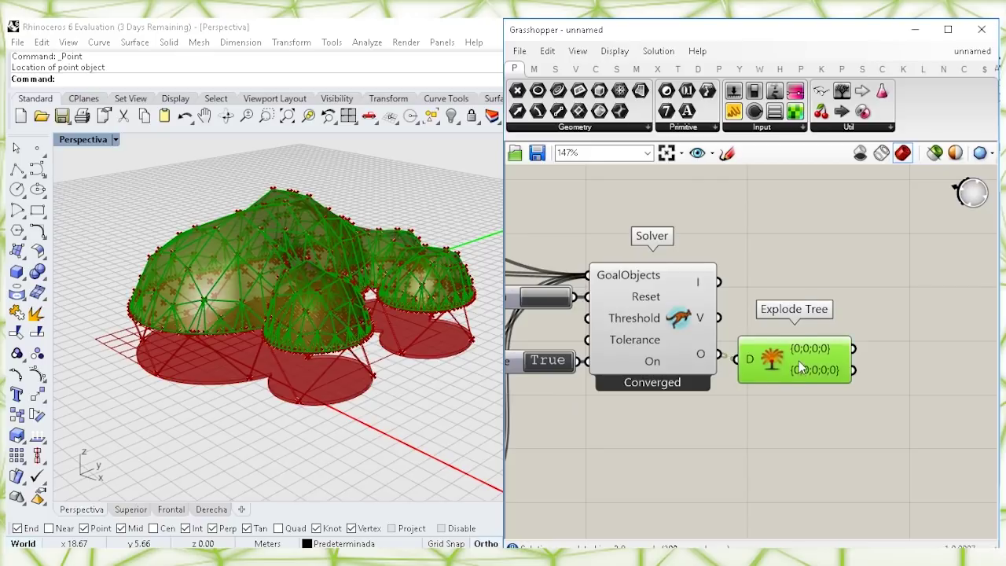
# Add a Mesh parameter beside Explode Tree and connect the {0;0;0;0} branch output to it
pyautogui.click(827, 412)
pyautogui.moveTo(827, 412); pyautogui.dragTo(754, 419, button='right')
pyautogui.doubleClick(835, 326)
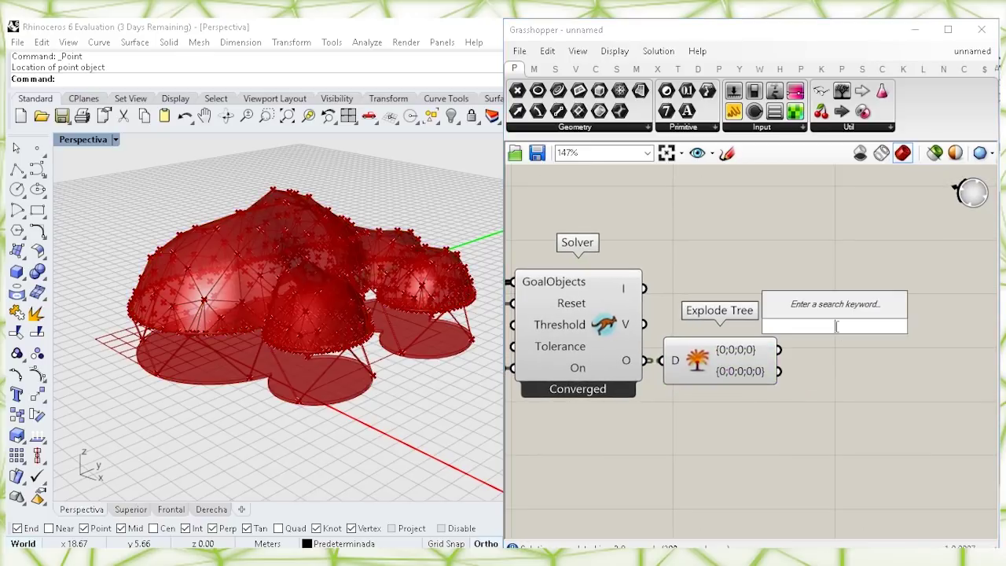
pyautogui.write('MESH')
pyautogui.click(812, 311)
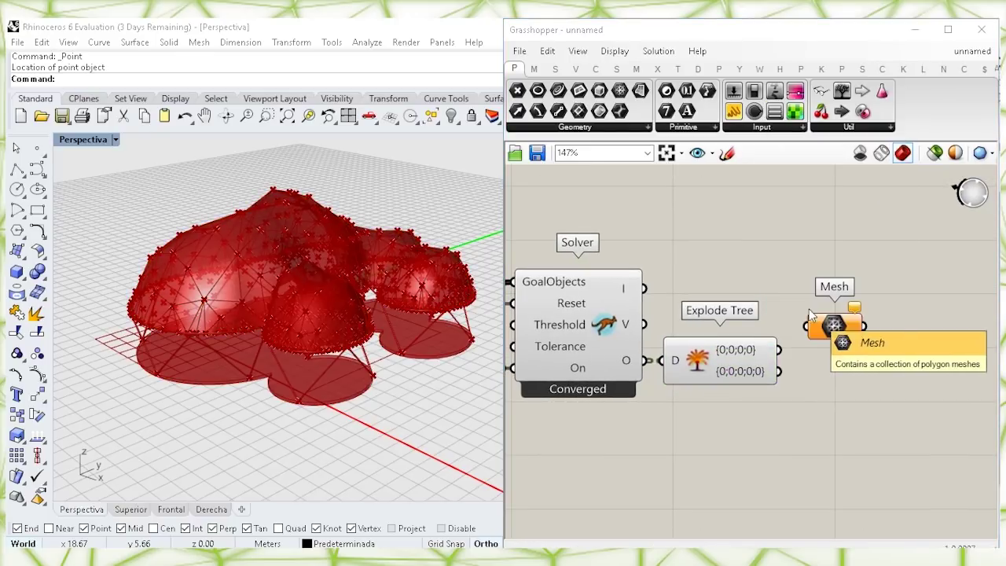
pyautogui.moveTo(779, 350); pyautogui.dragTo(810, 348)
pyautogui.click(823, 326)
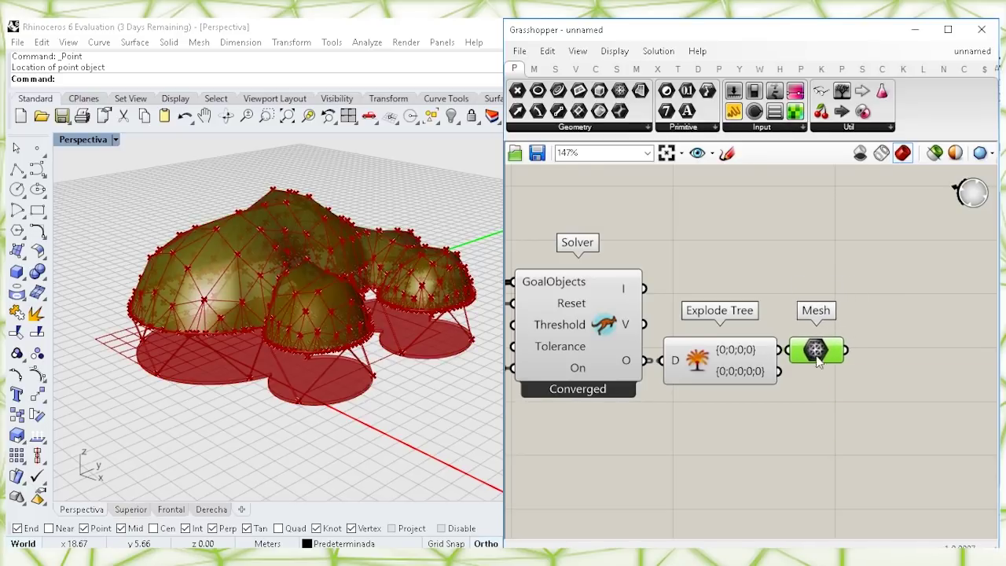
# Add a Weaverbird's Loop Subdivision component and connect the Mesh parameter to its M input
pyautogui.moveTo(910, 366); pyautogui.dragTo(802, 369, button='right')
pyautogui.click(804, 375)
pyautogui.click(760, 69)
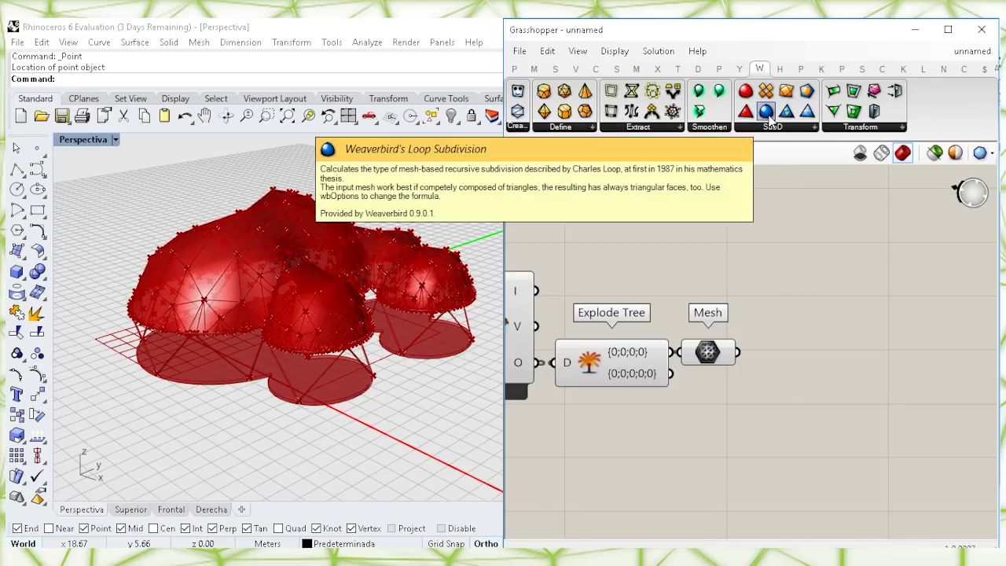
pyautogui.moveTo(768, 115); pyautogui.dragTo(820, 372)
# Turn off the preview of the Solver, Explode Tree and Mesh components together, then check the Loop Subdivision mesh
pyautogui.moveTo(712, 423); pyautogui.dragTo(512, 258)
pyautogui.rightClick(590, 225)
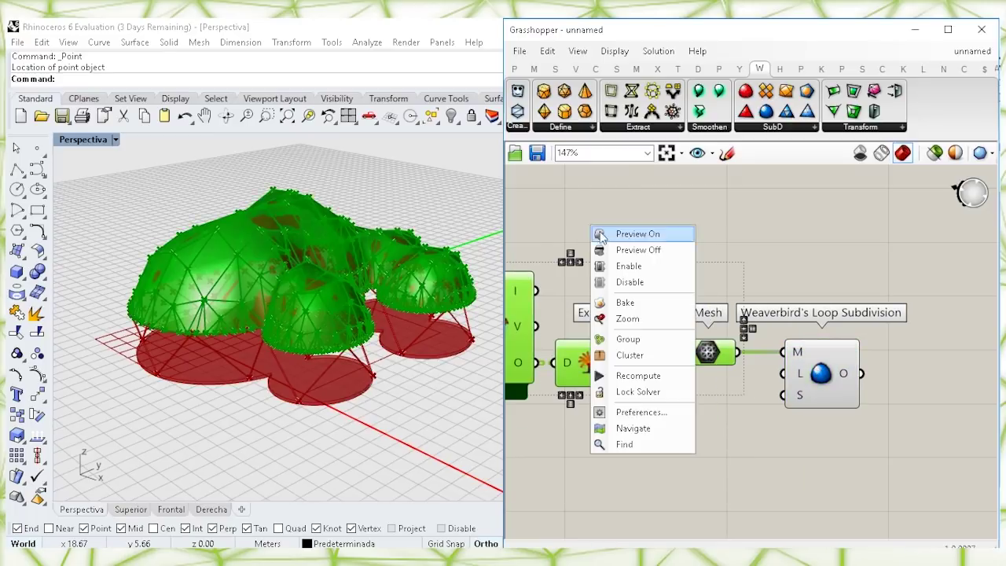
pyautogui.click(614, 246)
pyautogui.moveTo(642, 244); pyautogui.dragTo(663, 245, button='right')
pyautogui.click(773, 233)
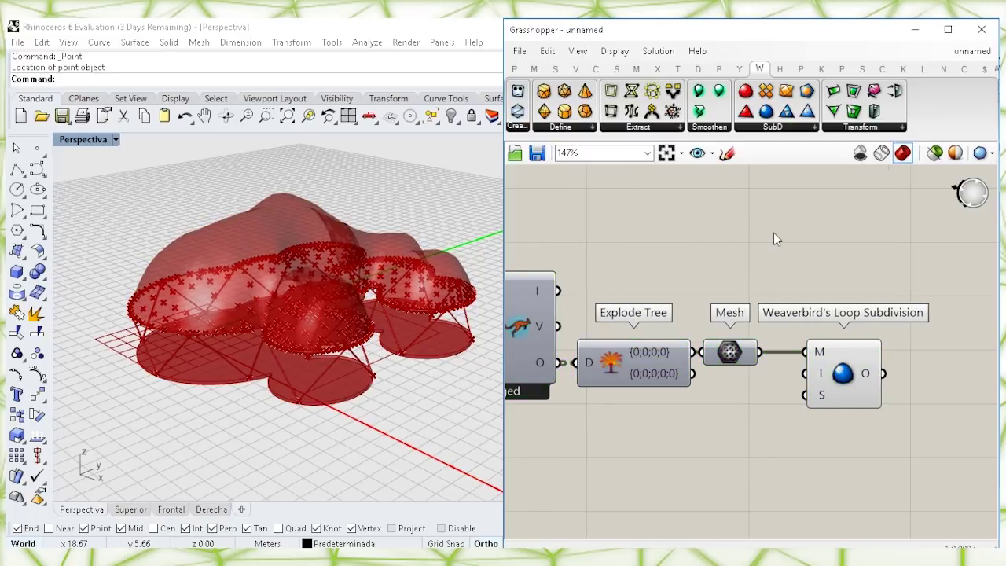
pyautogui.click(855, 388)
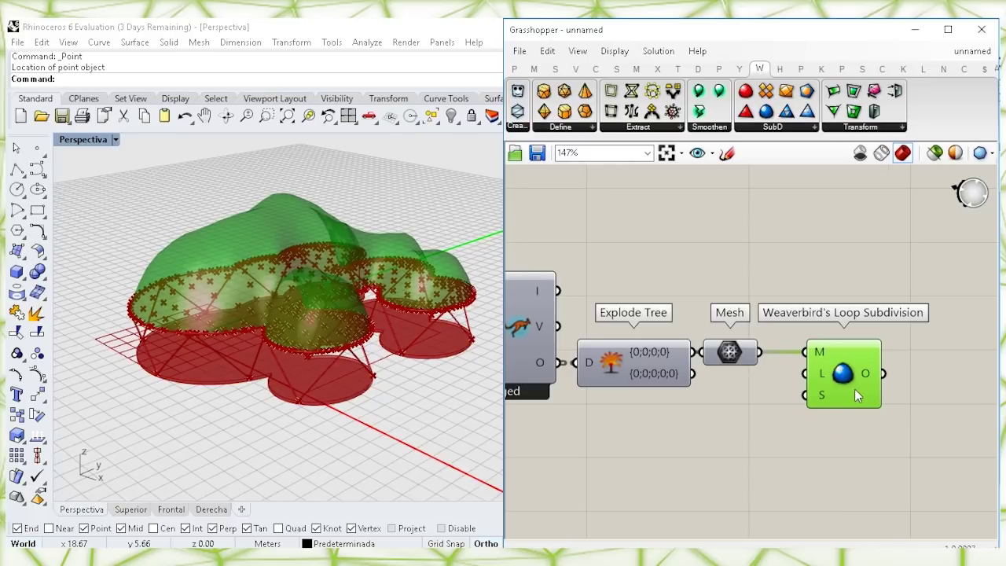
pyautogui.click(856, 466)
# Add a Weaverbird's Picture Frame component and connect the Loop Subdivision's O output to its M input
pyautogui.moveTo(867, 440); pyautogui.dragTo(747, 433, button='right')
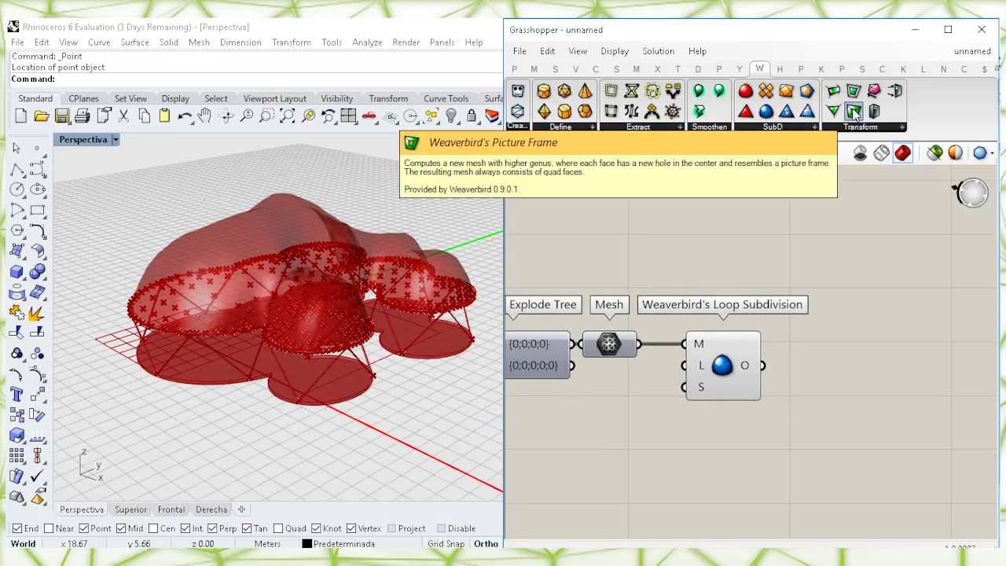
pyautogui.moveTo(854, 112); pyautogui.dragTo(762, 364)
pyautogui.moveTo(843, 361); pyautogui.dragTo(879, 384)
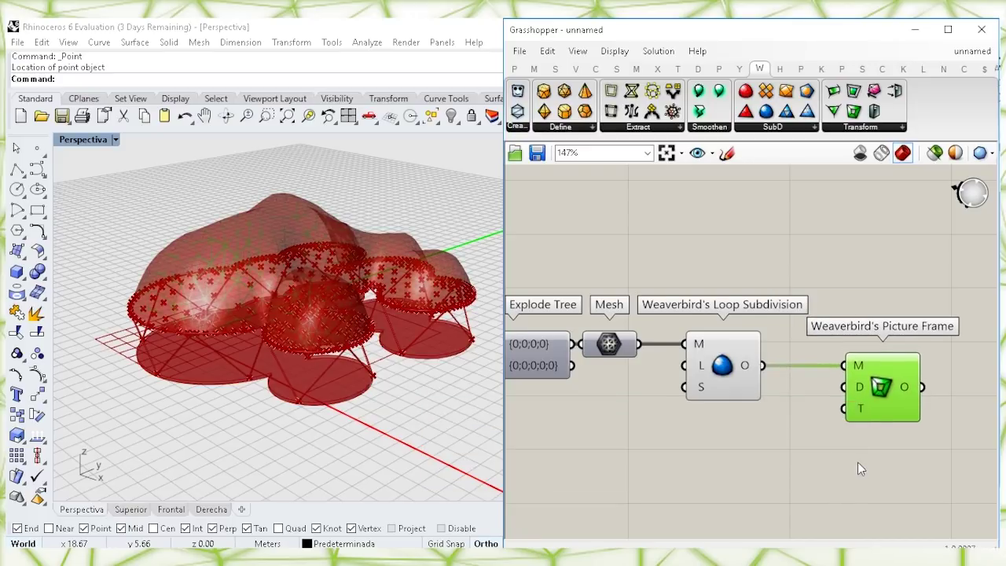
# Add a Weaverbird's Mesh Thicken component beside Picture Frame
pyautogui.moveTo(885, 434); pyautogui.dragTo(787, 412, button='right')
pyautogui.moveTo(875, 112); pyautogui.dragTo(882, 402)
pyautogui.moveTo(814, 399); pyautogui.dragTo(760, 399, button='right')
pyautogui.moveTo(830, 389); pyautogui.dragTo(848, 375)
# Connect a 0.06 slider to Mesh Thicken's D input and Picture Frame's O output to its M input
pyautogui.moveTo(824, 387)
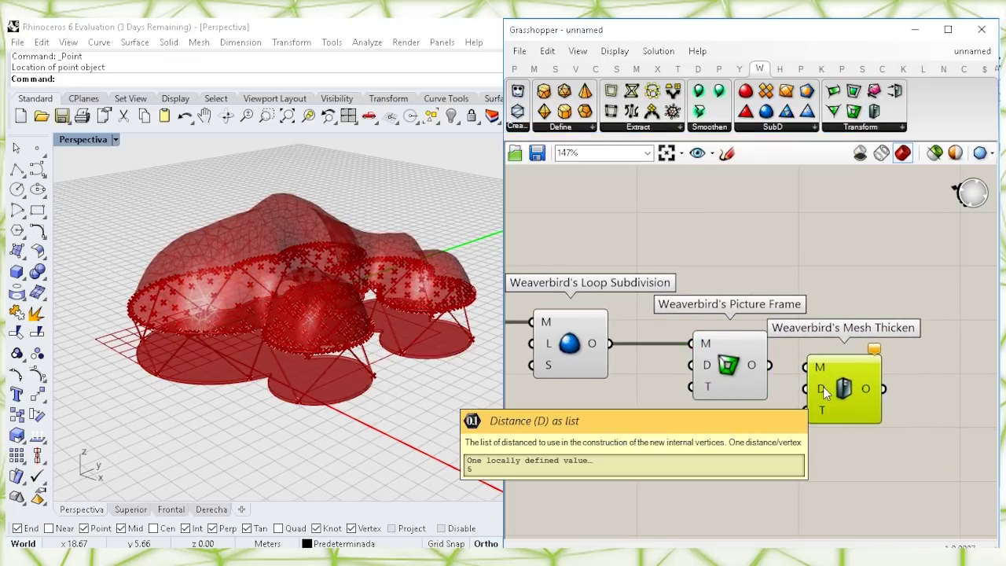
pyautogui.doubleClick(706, 435)
pyautogui.write('0.06')
pyautogui.press('Return')
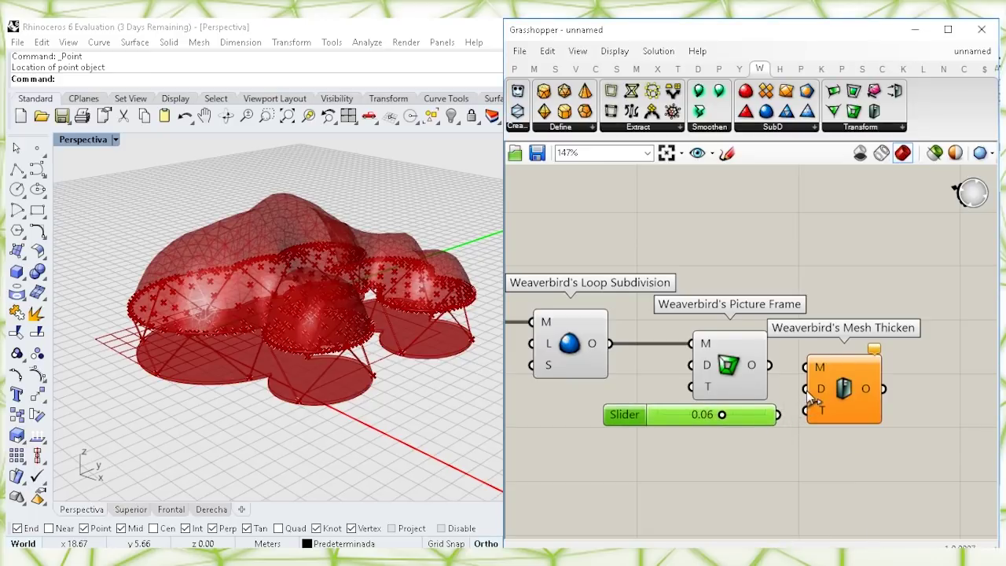
pyautogui.moveTo(807, 390); pyautogui.dragTo(778, 422)
pyautogui.moveTo(814, 375); pyautogui.dragTo(769, 365)
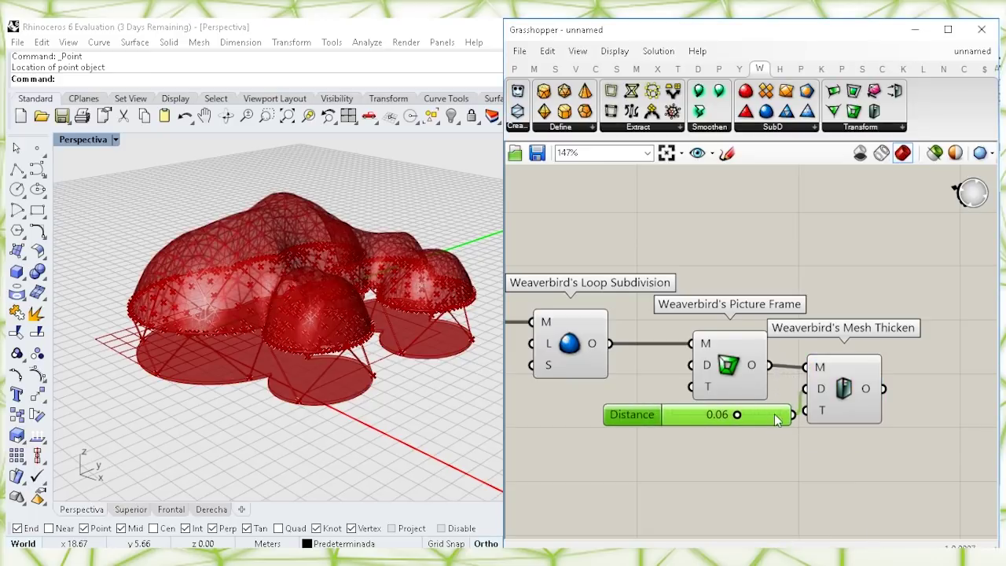
pyautogui.moveTo(778, 417); pyautogui.dragTo(759, 417)
# Turn off the preview of Picture Frame and select Mesh Thicken to inspect its mesh
pyautogui.click(727, 369)
pyautogui.rightClick(726, 369)
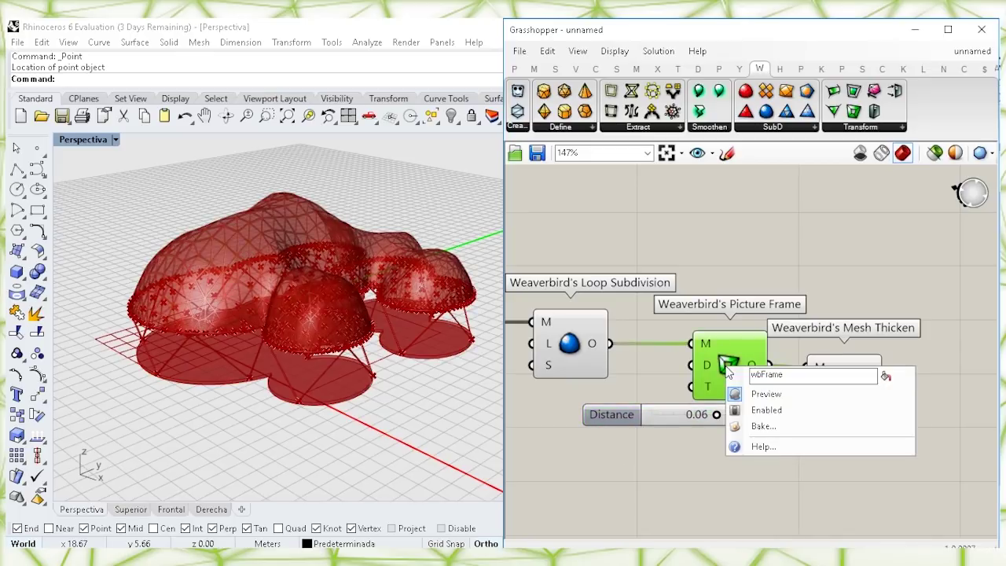
pyautogui.click(752, 392)
pyautogui.click(837, 396)
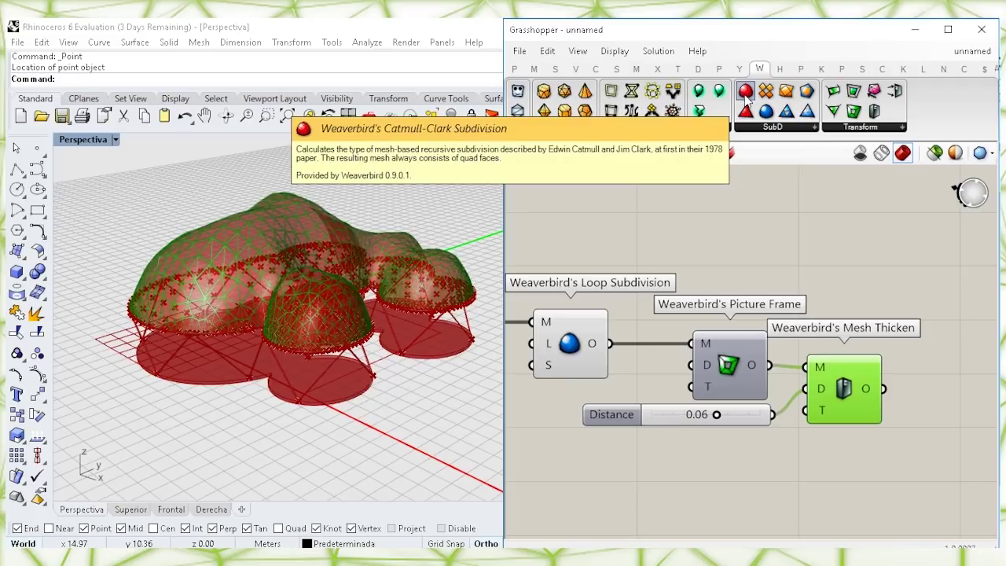
# Add a Weaverbird's Catmull-Clark Subdivision component beside Mesh Thicken, leaving space between them
pyautogui.moveTo(745, 93); pyautogui.dragTo(942, 405)
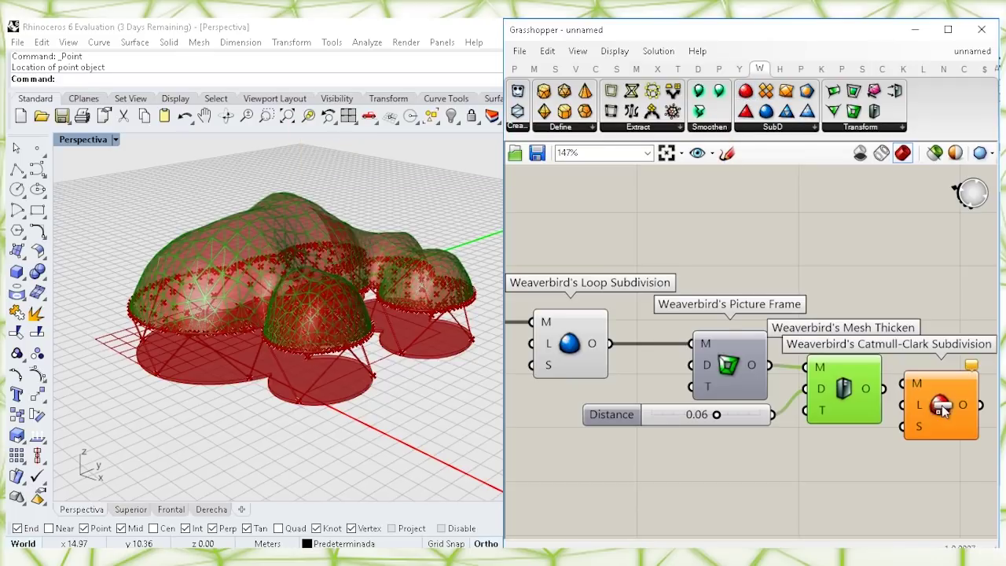
pyautogui.moveTo(868, 456); pyautogui.dragTo(778, 437, button='right')
pyautogui.moveTo(858, 383); pyautogui.dragTo(905, 385)
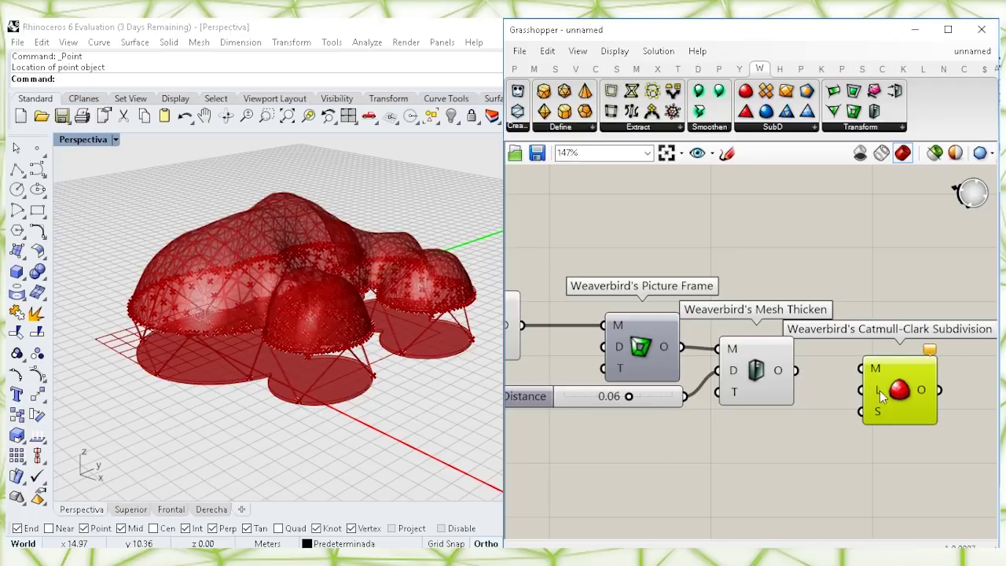
# Connect a slider set to 3 to Catmull-Clark's L input and Mesh Thicken's O output to its M input
pyautogui.click(801, 446)
pyautogui.doubleClick(801, 442)
pyautogui.write('3')
pyautogui.press('Return')
pyautogui.moveTo(795, 439); pyautogui.dragTo(754, 433)
pyautogui.moveTo(865, 396); pyautogui.dragTo(800, 429)
pyautogui.moveTo(796, 370); pyautogui.dragTo(862, 368)
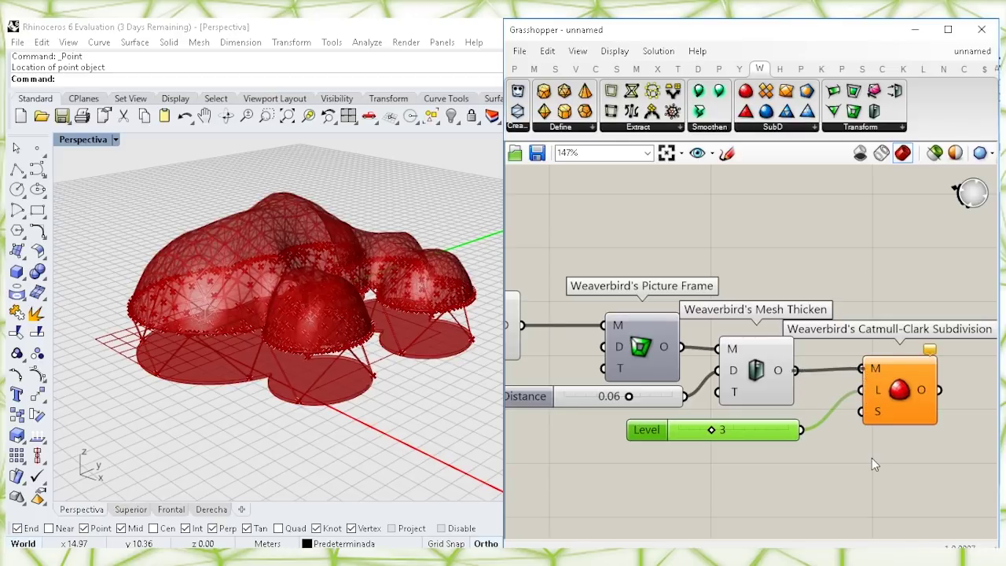
# Select Catmull-Clark Subdivision to inspect its mesh and turn off the preview of Mesh Thicken
pyautogui.click(872, 459)
pyautogui.click(886, 394)
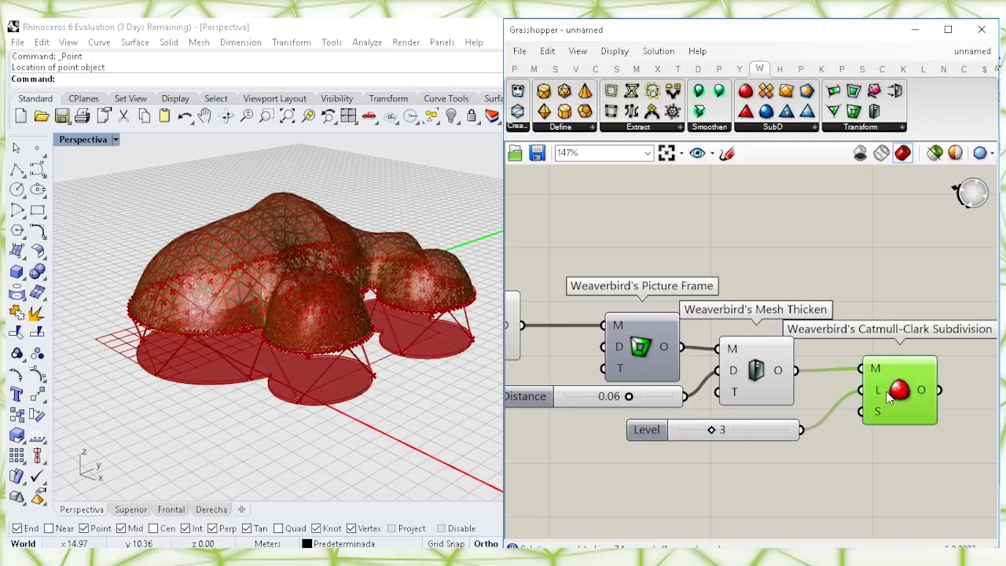
pyautogui.click(760, 367)
pyautogui.rightClick(760, 367)
pyautogui.click(786, 397)
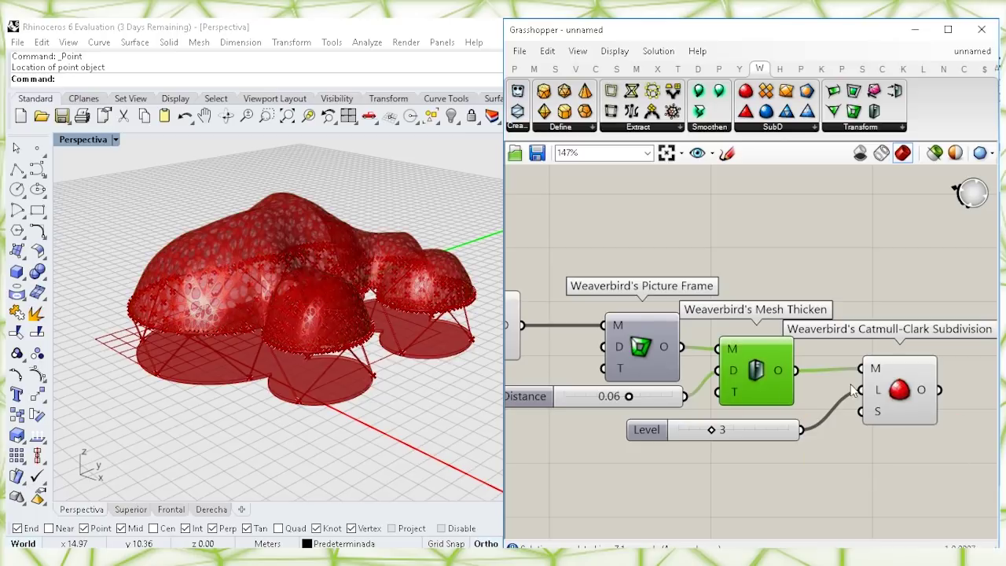
# Bake the Catmull-Clark Subdivision mesh to the Predeterminada layer
pyautogui.click(905, 396)
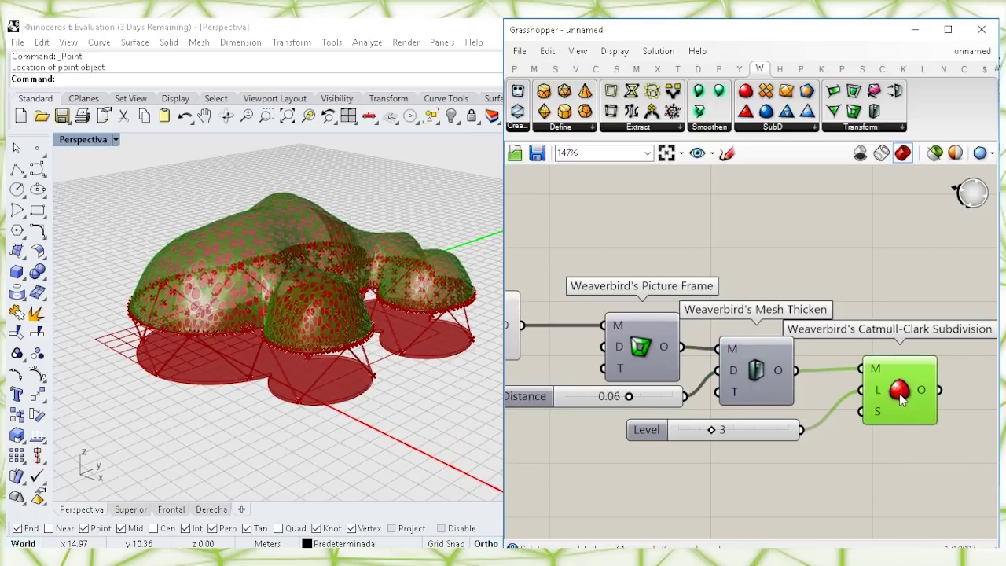
pyautogui.rightClick(904, 395)
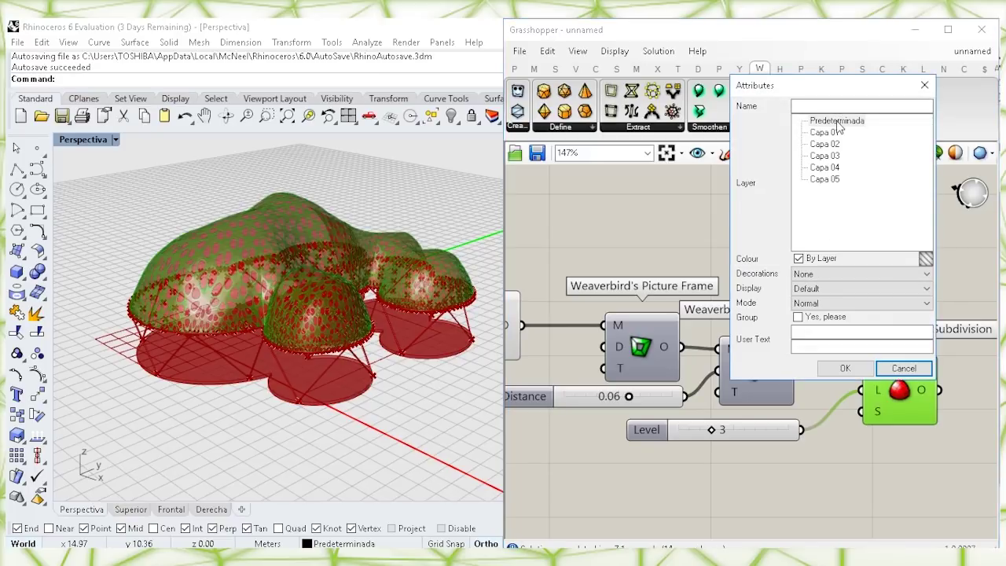
pyautogui.click(837, 122)
pyautogui.click(844, 367)
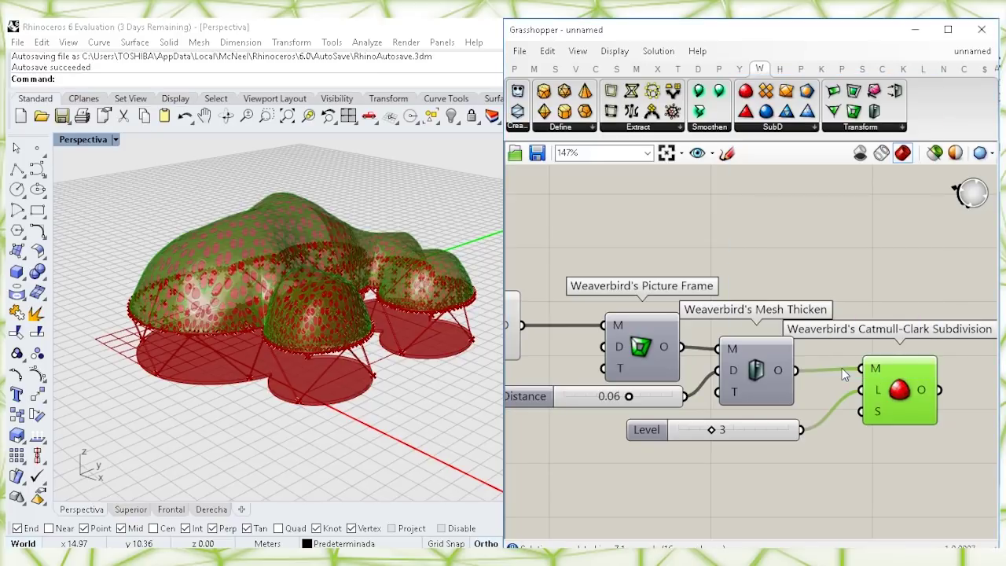
pyautogui.click(115, 139)
pyautogui.press('Escape')
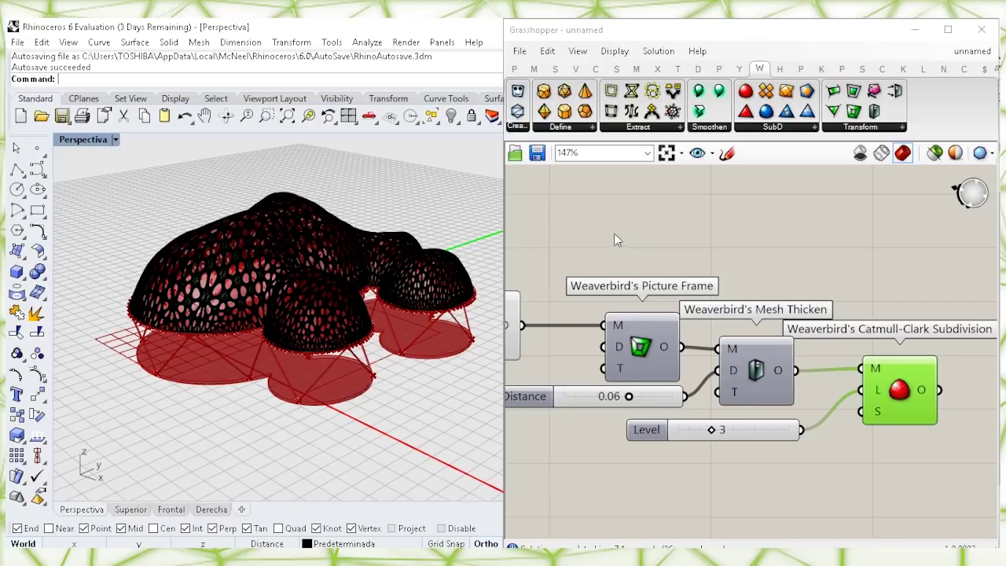
# Bake the truss Pipe fed by Interpolate to layer Capa 05 as a group
pyautogui.moveTo(611, 233); pyautogui.dragTo(666, 531, button='right')
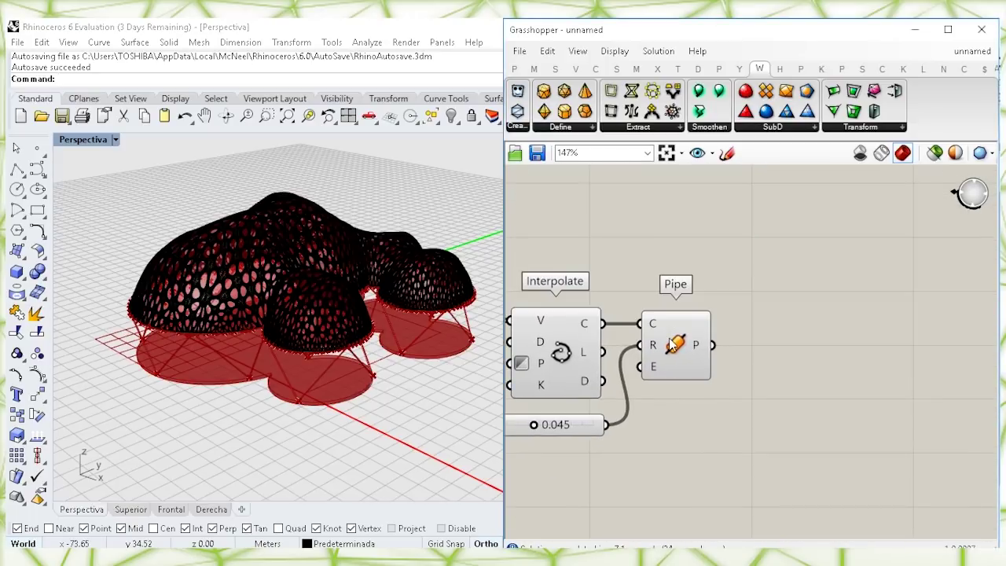
pyautogui.click(672, 343)
pyautogui.rightClick(672, 343)
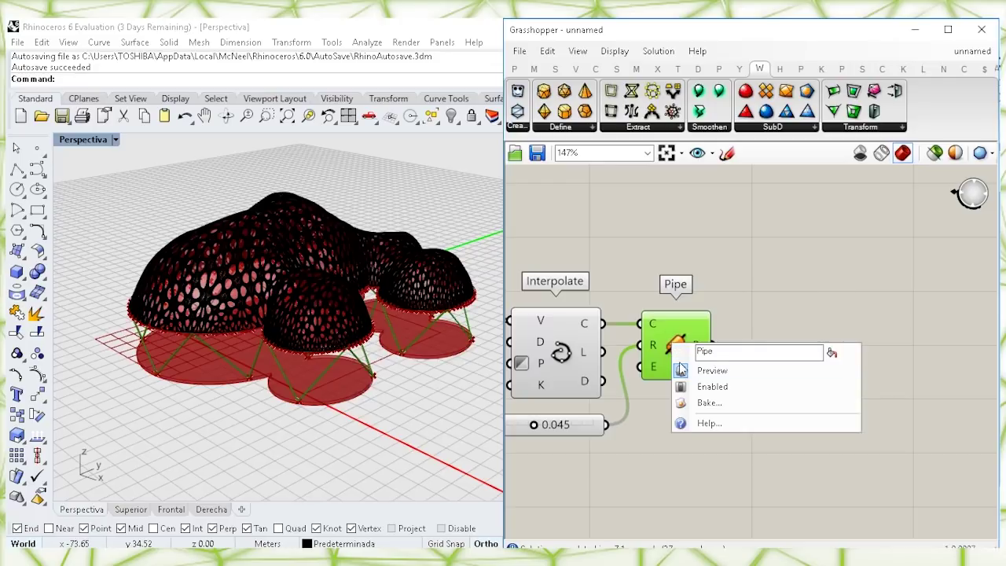
pyautogui.click(701, 402)
pyautogui.click(690, 344)
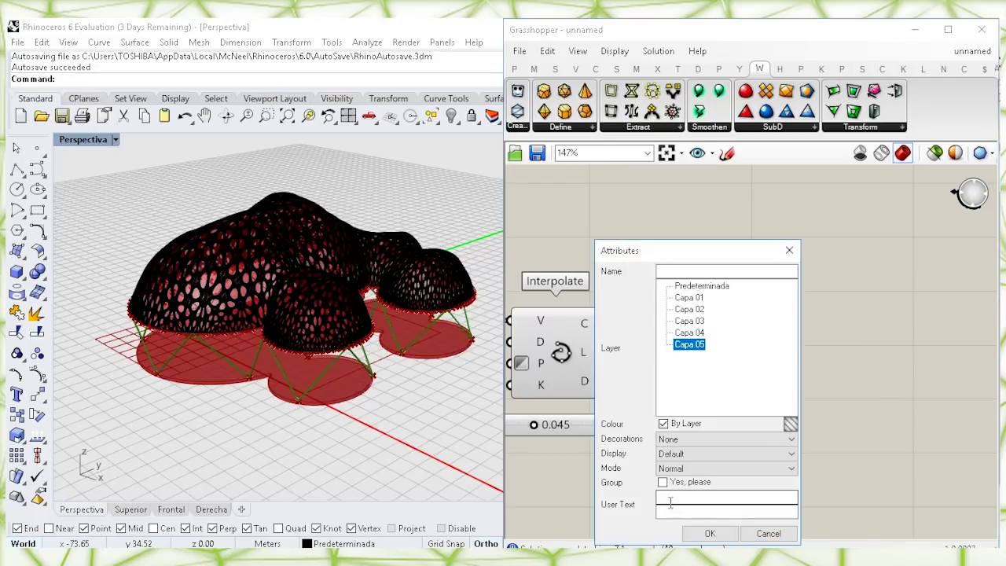
pyautogui.click(662, 482)
pyautogui.click(700, 534)
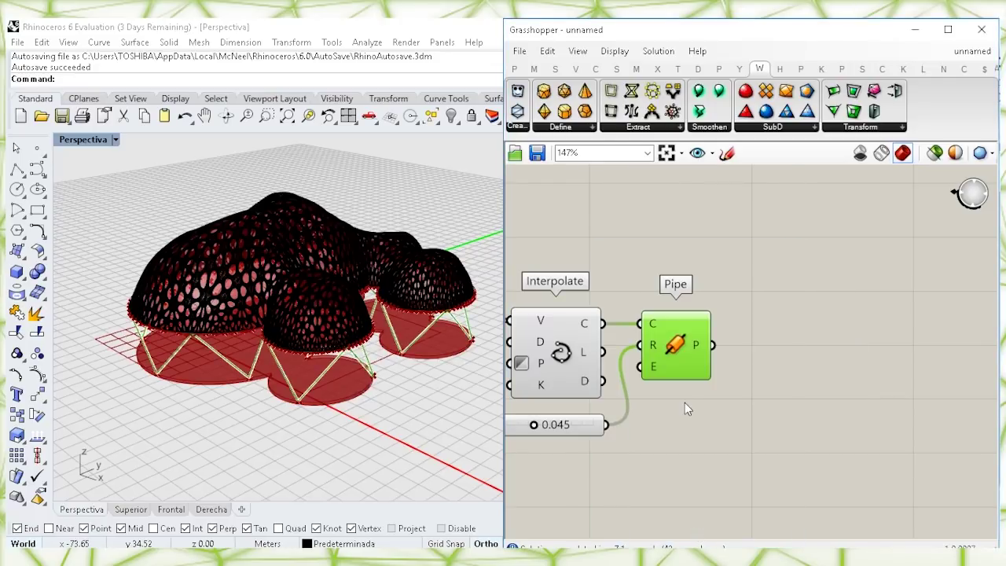
# Bake the Pipe that follows the roof's base outline onto the same layer as the truss
pyautogui.moveTo(631, 244); pyautogui.dragTo(826, 284, button='right')
pyautogui.moveTo(681, 289); pyautogui.dragTo(864, 307, button='right')
pyautogui.moveTo(524, 283); pyautogui.dragTo(641, 330, button='right')
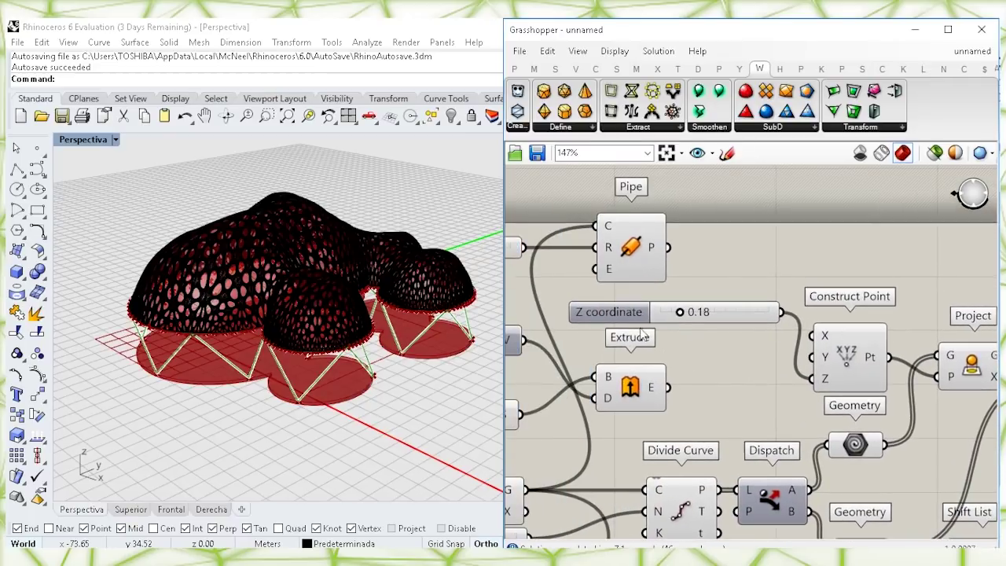
pyautogui.click(631, 249)
pyautogui.rightClick(631, 250)
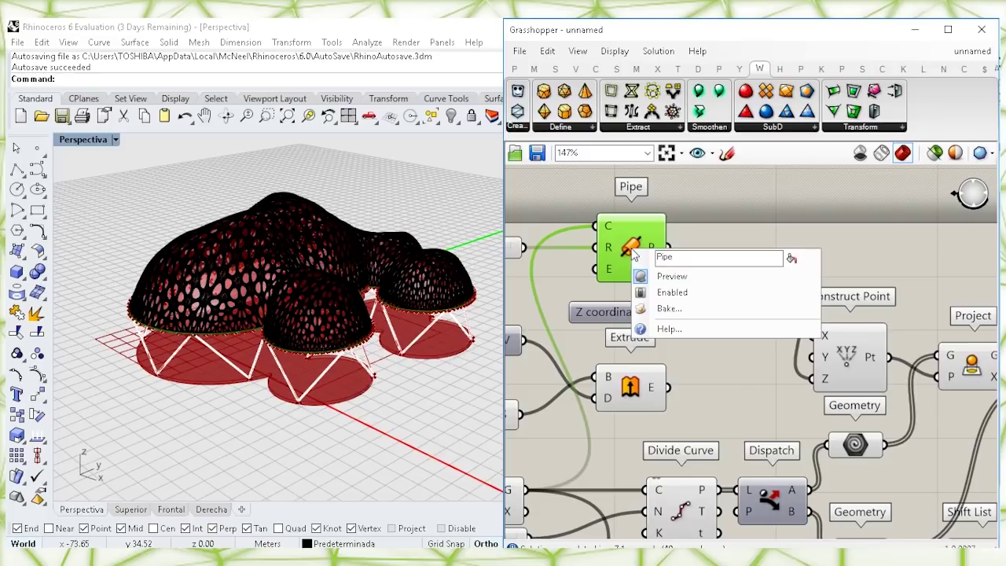
pyautogui.click(668, 307)
pyautogui.click(659, 260)
pyautogui.click(661, 449)
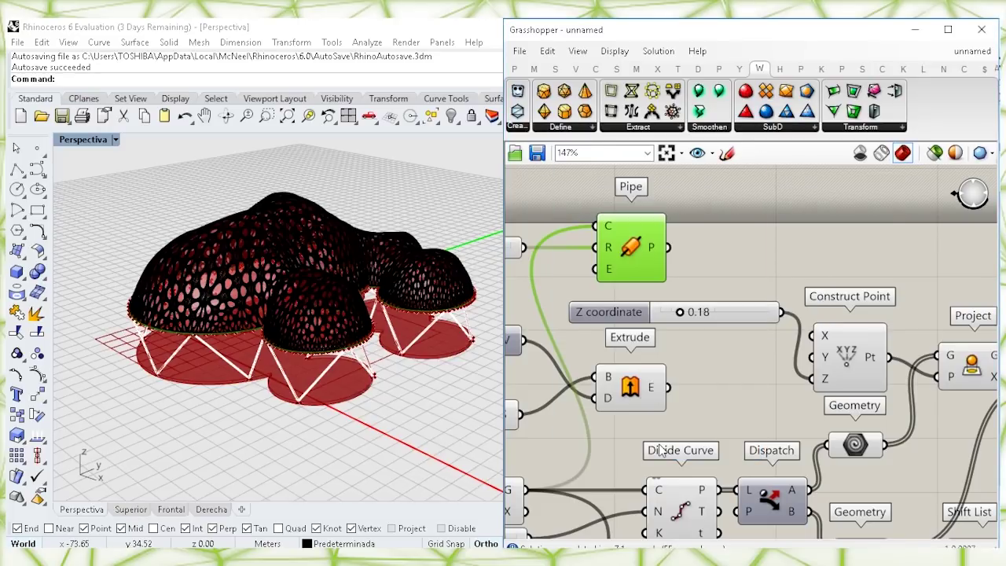
# Bake the slab's Extrude component to layer Capa 02
pyautogui.click(633, 393)
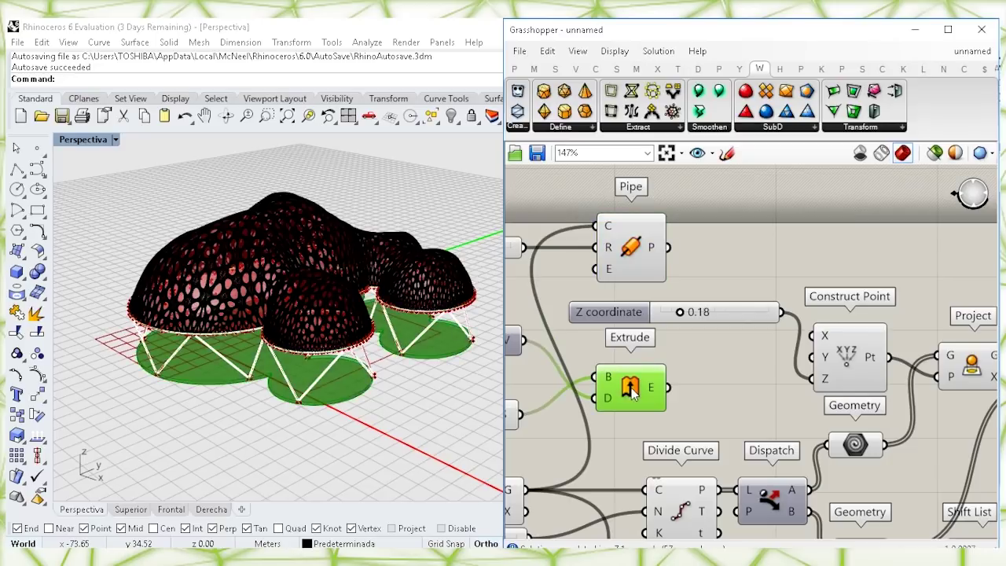
pyautogui.rightClick(632, 389)
pyautogui.click(667, 449)
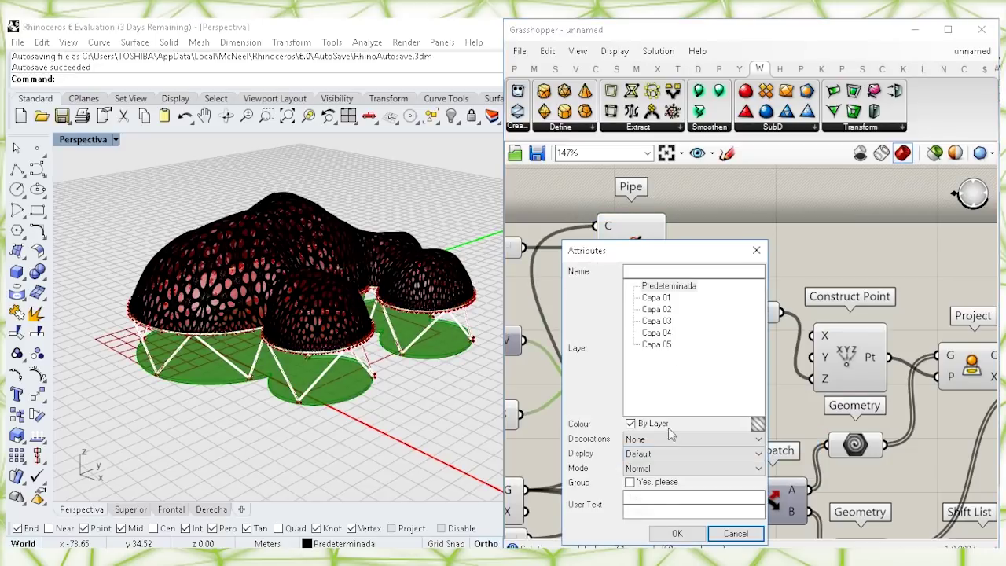
pyautogui.click(666, 311)
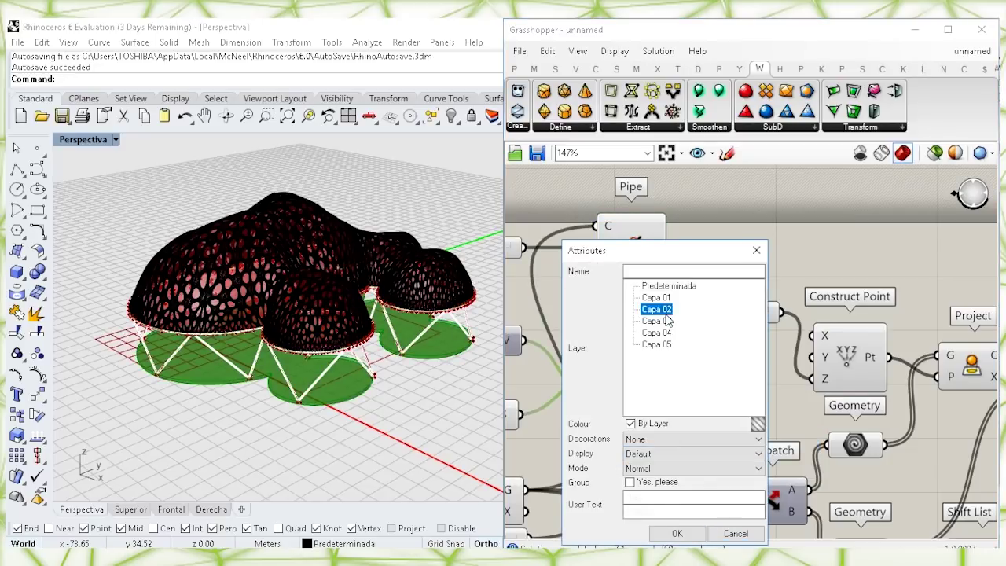
pyautogui.click(668, 532)
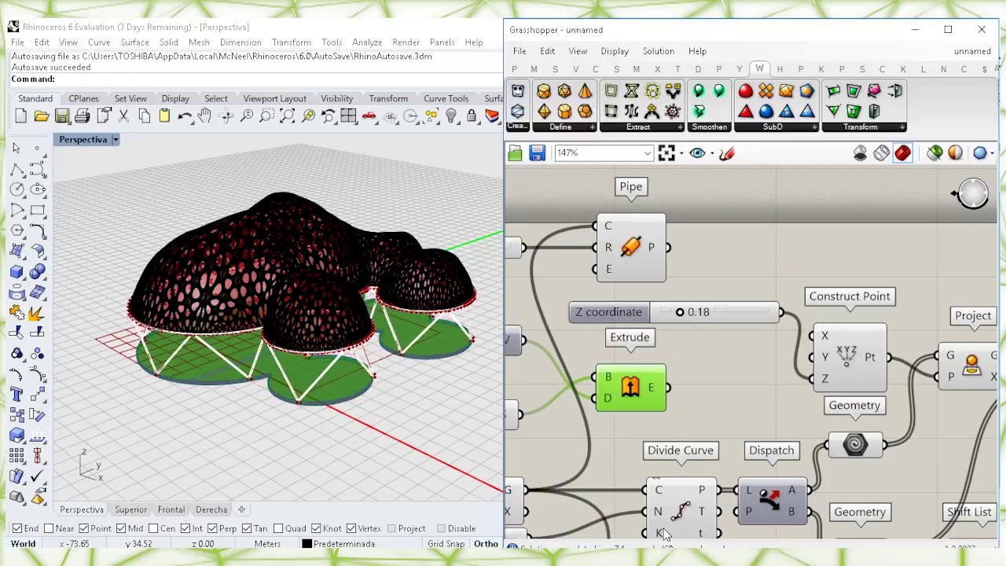
# Close the Grasshopper window and examine the baked roof, truss and slab from several angles in Rhino
pyautogui.click(981, 30)
pyautogui.moveTo(421, 294); pyautogui.dragTo(499, 354, button='right')
pyautogui.keyDown('shift'); pyautogui.moveTo(425, 312); pyautogui.dragTo(515, 353, button='right'); pyautogui.keyUp('shift')
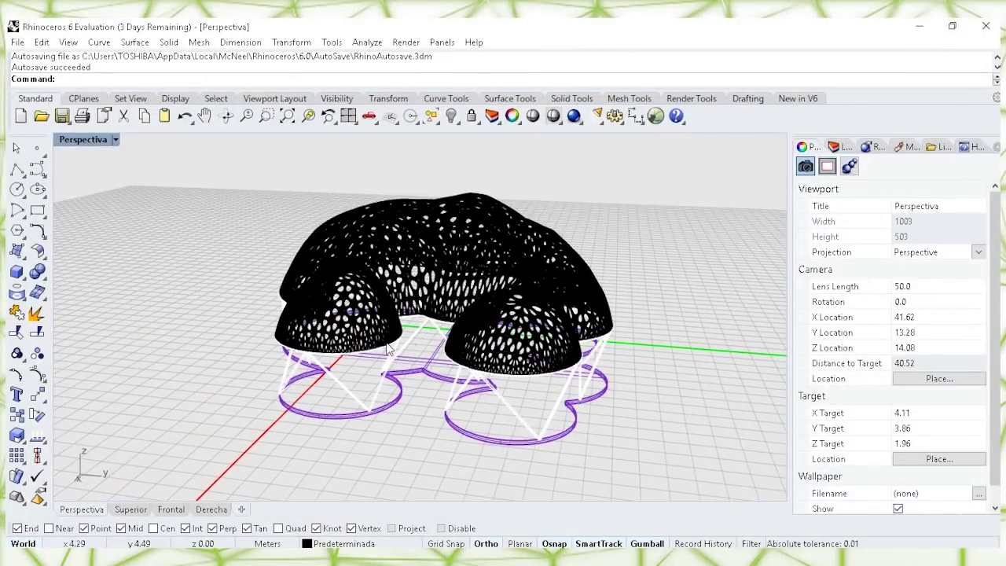
pyautogui.moveTo(399, 346); pyautogui.dragTo(390, 349, button='right')
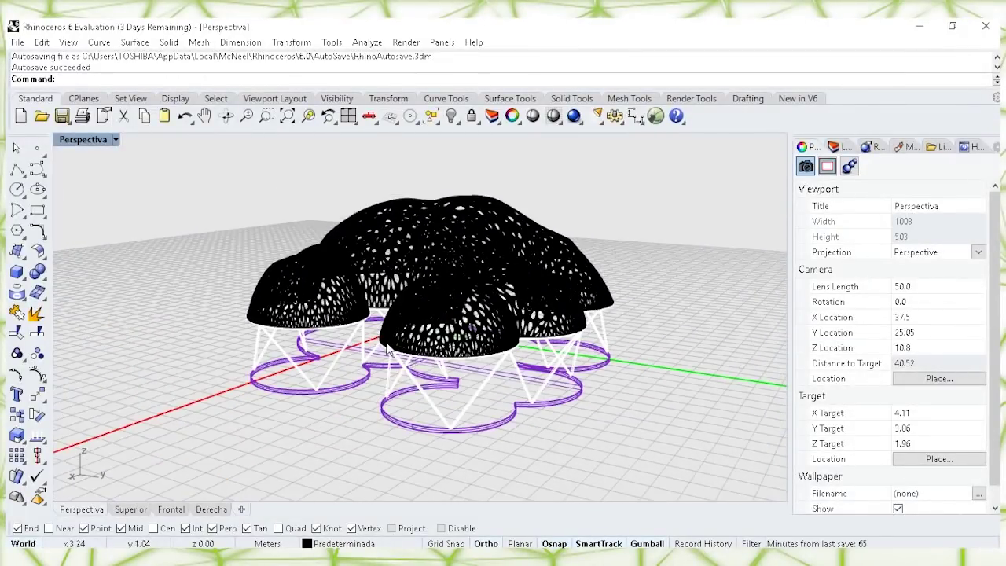
# Reopen Grasshopper and bake the Weaverbird's Loop Subdivision mesh to its own layer
pyautogui.click(656, 118)
pyautogui.moveTo(768, 241); pyautogui.dragTo(576, 199, button='right')
pyautogui.moveTo(914, 284); pyautogui.dragTo(629, 216, button='right')
pyautogui.moveTo(920, 279); pyautogui.dragTo(699, 239, button='right')
pyautogui.moveTo(830, 259); pyautogui.dragTo(946, 286, button='right')
pyautogui.moveTo(676, 241); pyautogui.dragTo(511, 149, button='right')
pyautogui.moveTo(835, 475); pyautogui.dragTo(646, 196, button='right')
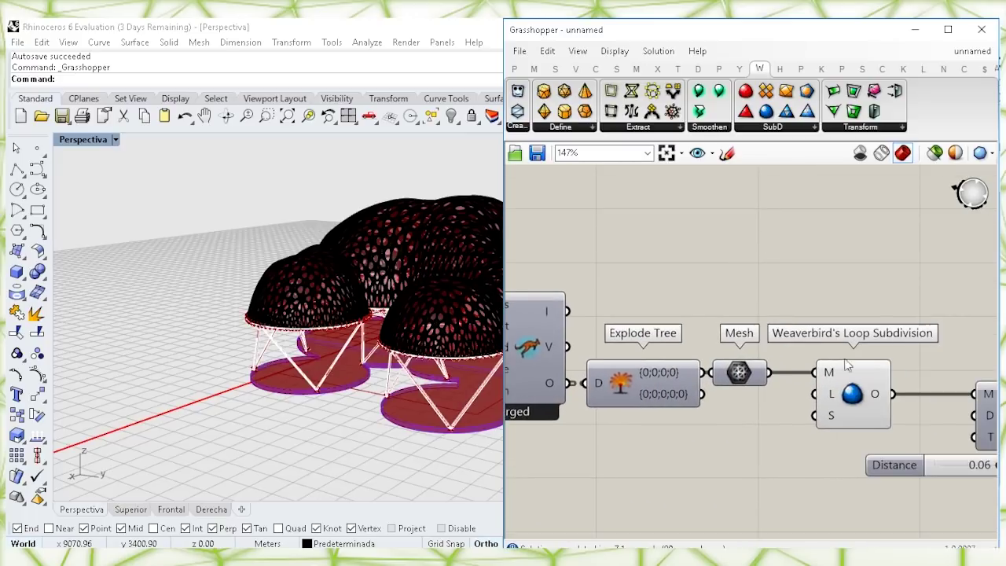
pyautogui.click(852, 394)
pyautogui.rightClick(853, 394)
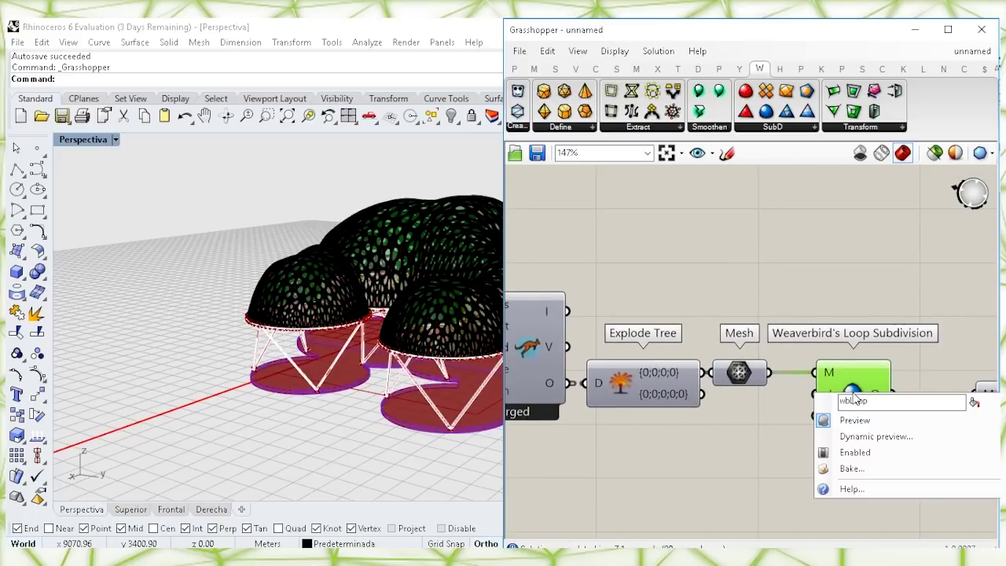
pyautogui.click(854, 466)
pyautogui.click(850, 323)
pyautogui.click(864, 535)
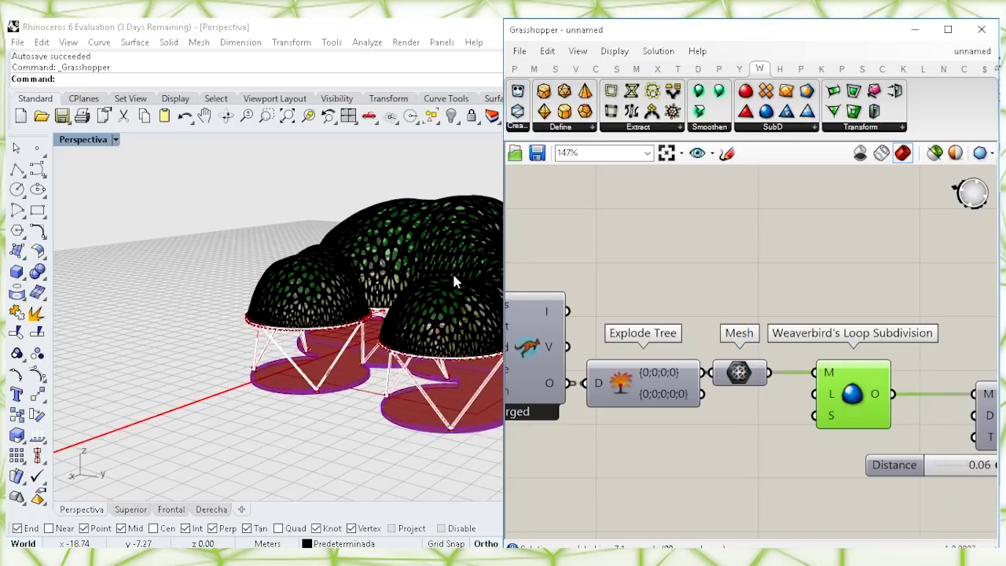
# Deselect the Loop Subdivision component and close the Grasshopper window to return to the Rhino model
pyautogui.click(737, 262)
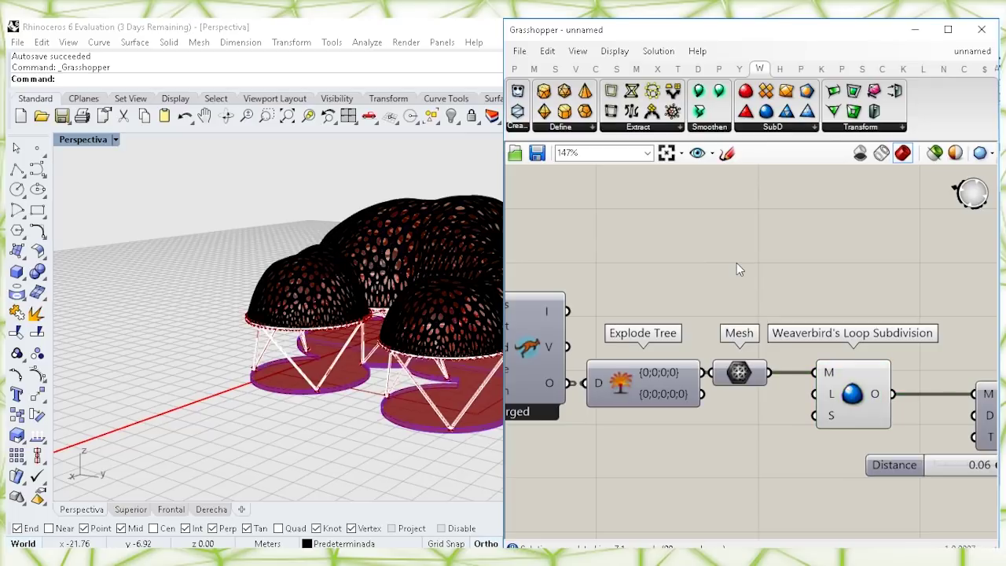
pyautogui.scroll(8, 354, 280)
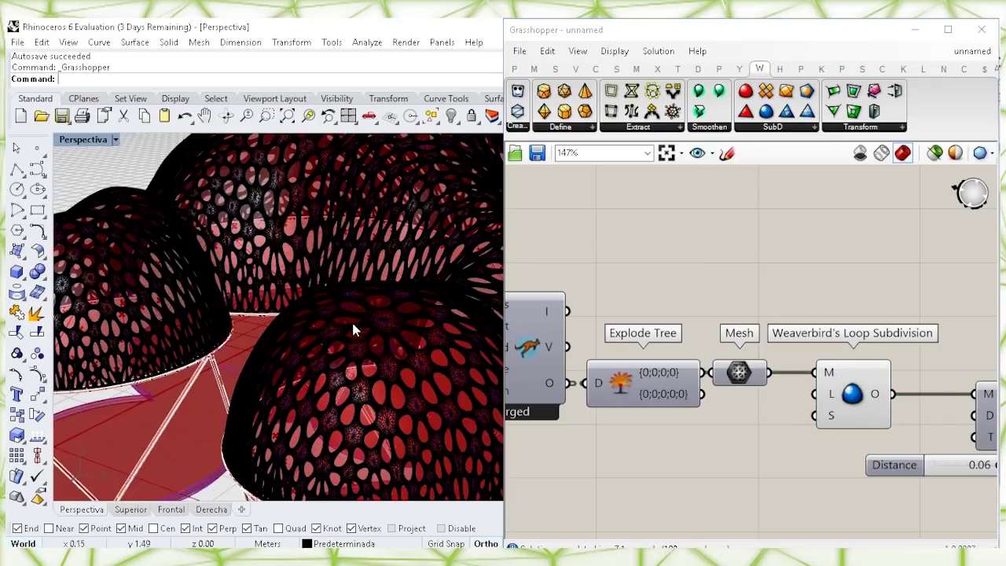
pyautogui.click(981, 29)
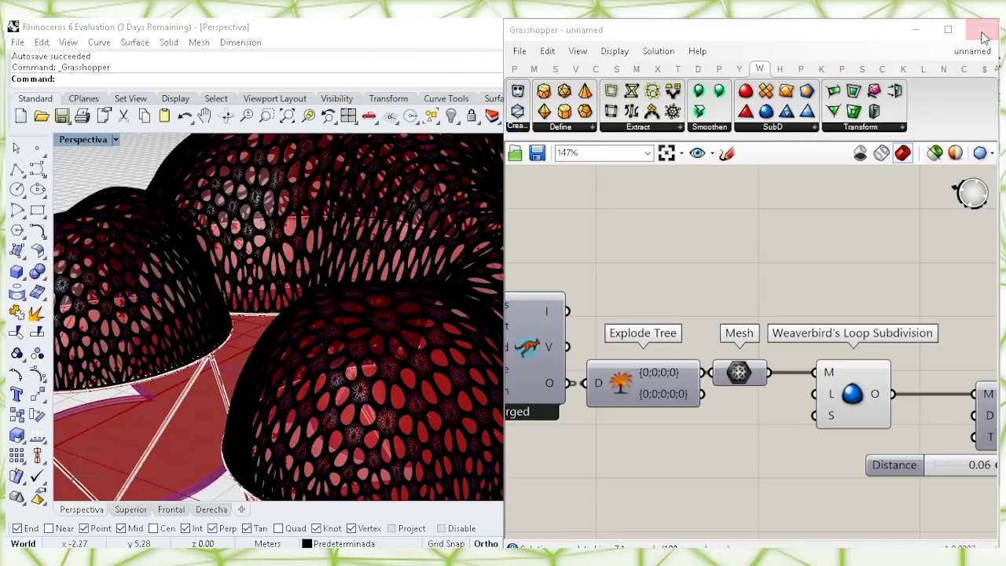
# Select one of the two overlapping roof meshes and delete the perforated one
pyautogui.click(475, 361)
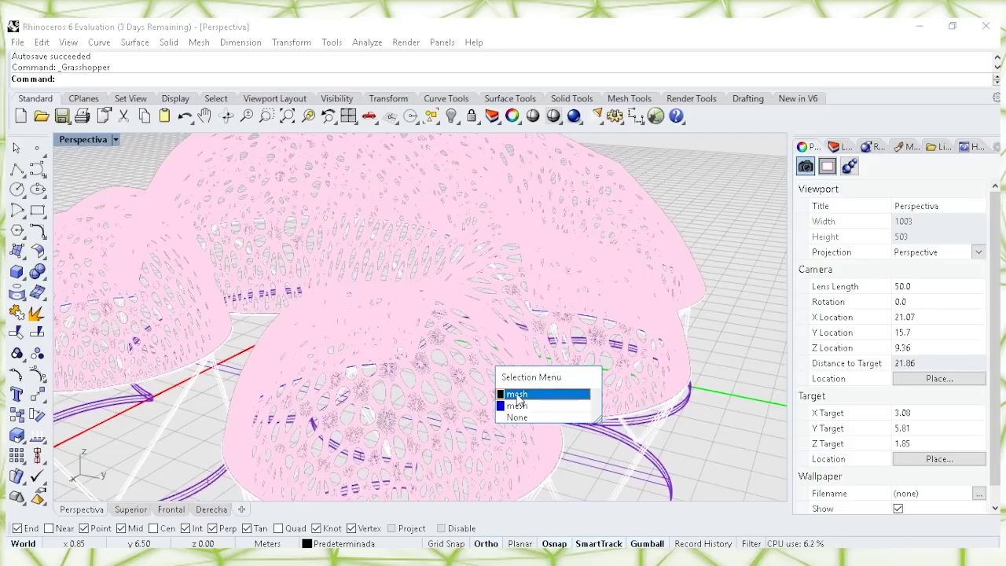
pyautogui.click(517, 406)
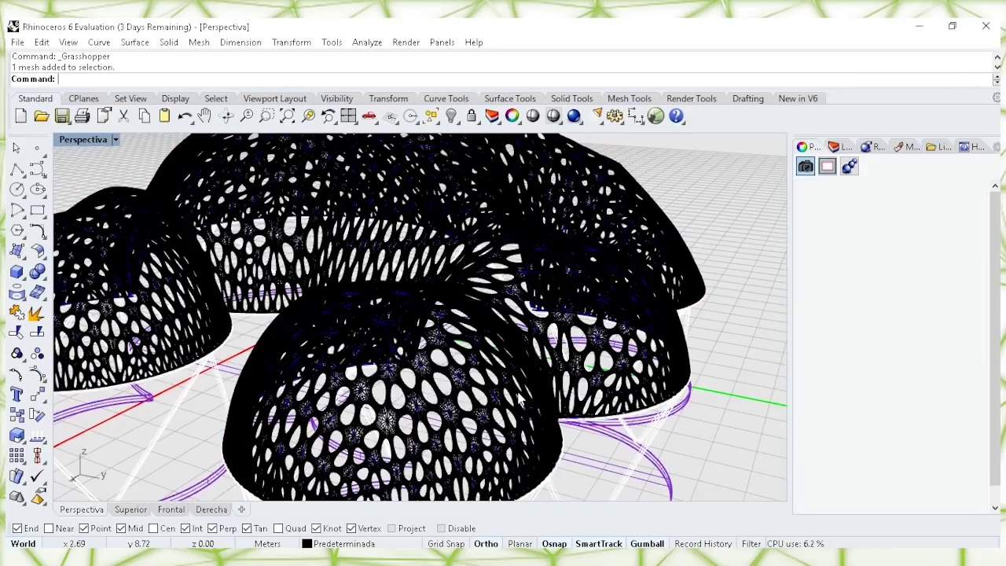
pyautogui.press('Delete')
pyautogui.scroll(-6, 501, 369)
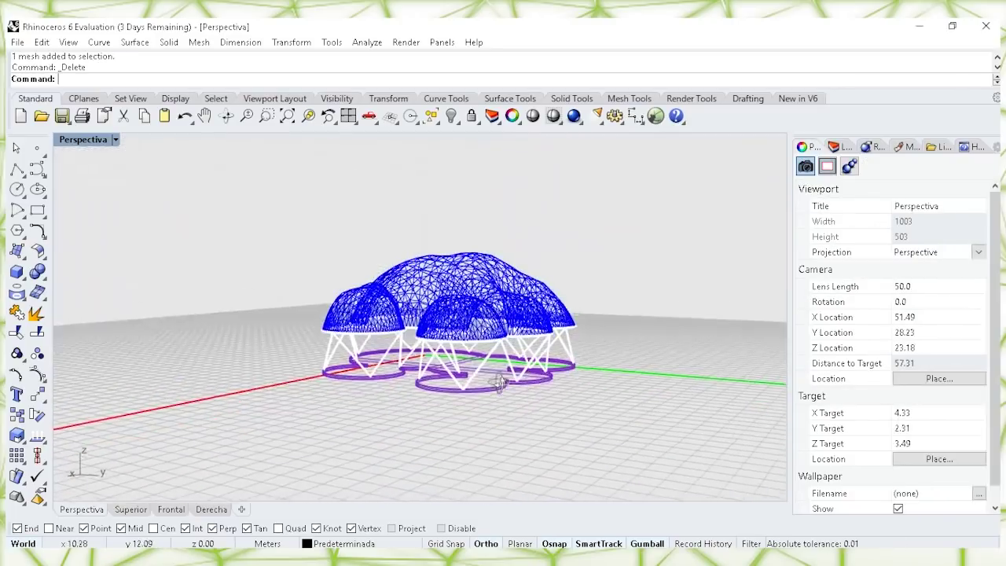
# Set the Perspectiva viewport to Rendered display mode and undo the deletion of the perforated roof mesh
pyautogui.click(115, 140)
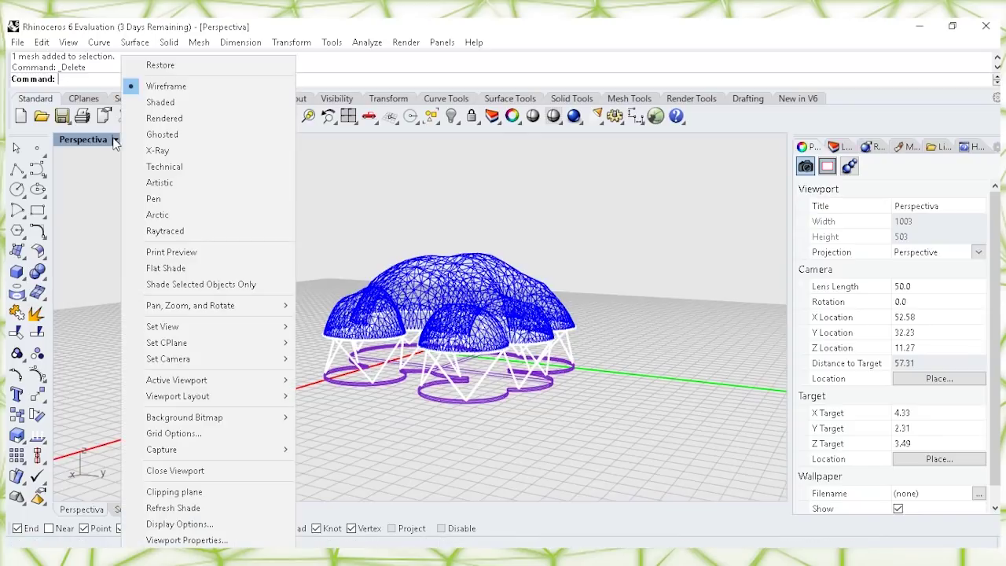
pyautogui.click(161, 118)
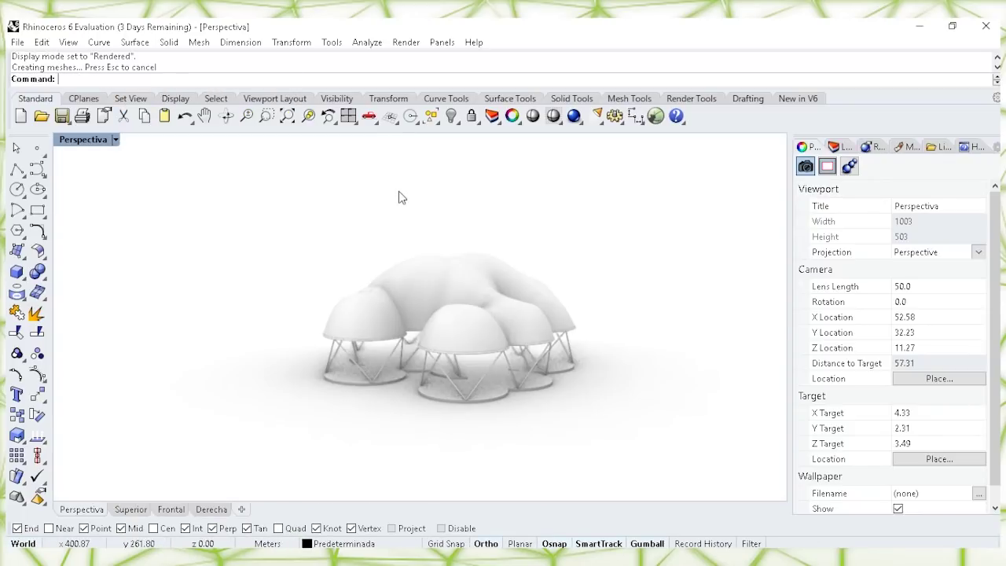
pyautogui.moveTo(407, 210)
pyautogui.mouseDown(button='right')
pyautogui.moveTo(508, 256)
pyautogui.moveTo(413, 253)
pyautogui.moveTo(506, 299)
pyautogui.moveTo(355, 254)
pyautogui.moveTo(492, 306)
pyautogui.moveTo(440, 302)
pyautogui.moveTo(456, 304)
pyautogui.mouseUp(button='right')
pyautogui.hotkey('ctrl', 'z')
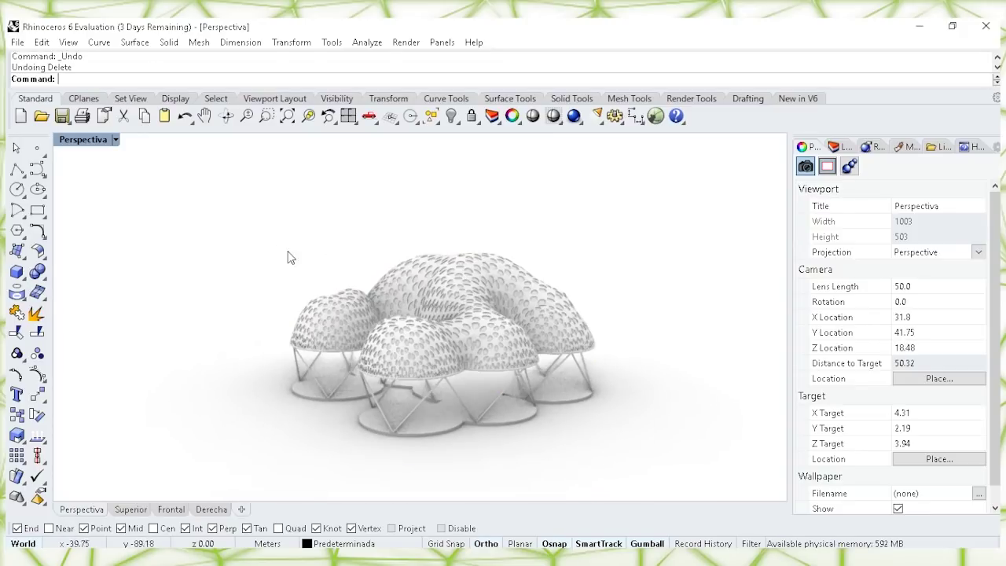